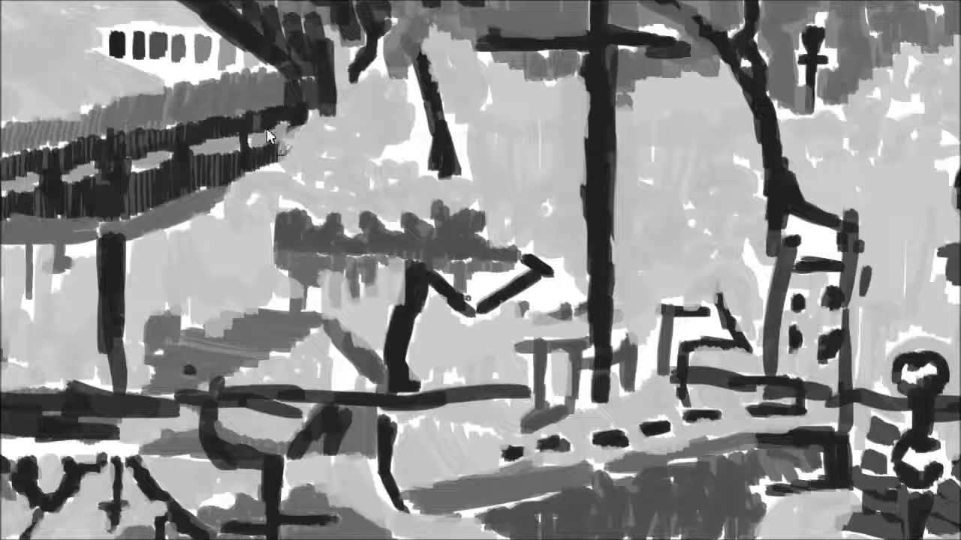
Step: Hand-letter 'CONCET ART:' in red across the top of the painting
drag(326, 128, 397, 186)
drag(451, 120, 525, 180)
drag(525, 109, 559, 202)
mouse_move(635, 199)
mouse_down()
mouse_move(725, 128)
mouse_move(769, 210)
mouse_up()
drag(824, 114, 835, 120)
drag(820, 176, 827, 184)
drag(222, 270, 267, 330)
drag(289, 282, 334, 341)
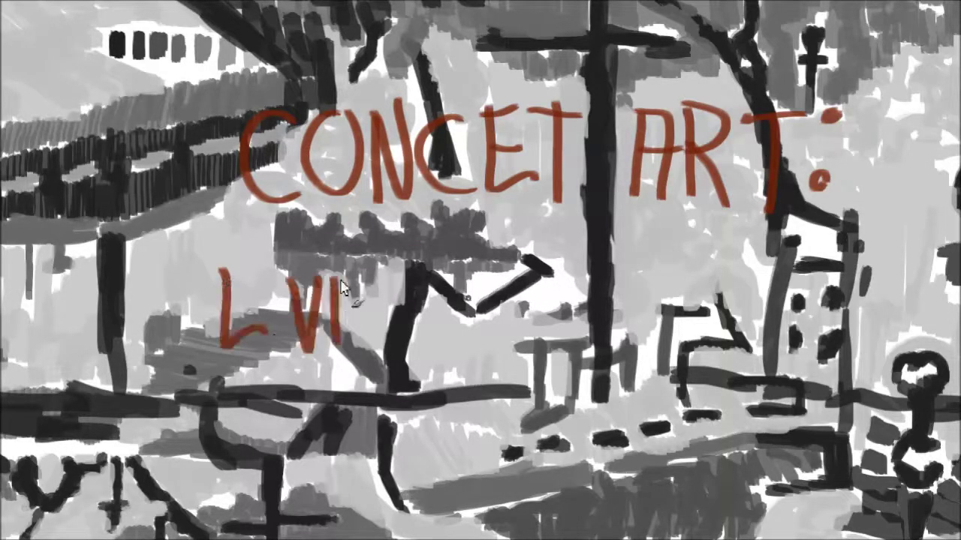
Step: Letter 'LVN SKL' and the word 'Painting' beneath it in red
drag(344, 266, 382, 253)
drag(456, 262, 424, 334)
drag(488, 255, 484, 330)
drag(542, 255, 536, 338)
drag(548, 251, 589, 323)
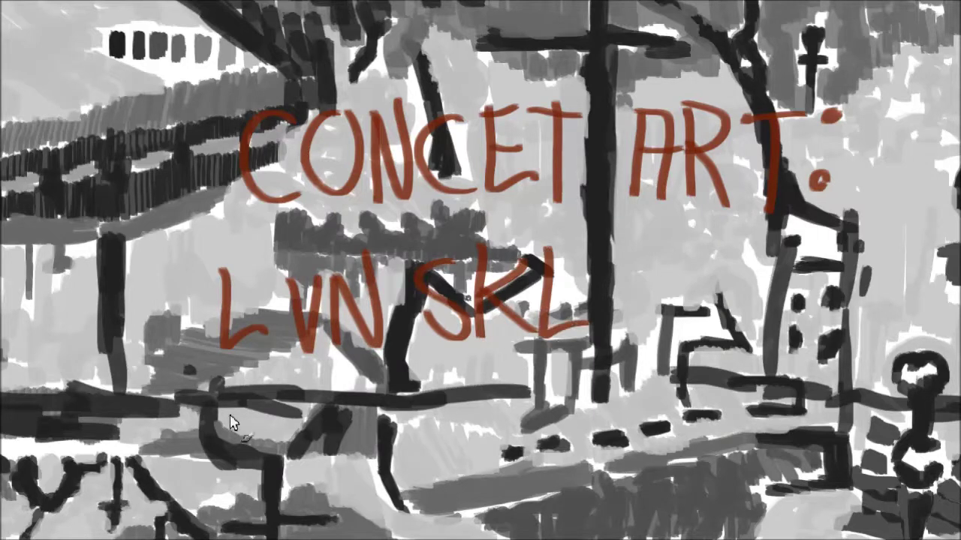
drag(180, 411, 165, 454)
mouse_move(170, 385)
mouse_down()
mouse_move(188, 435)
mouse_move(289, 460)
mouse_up()
drag(300, 424, 357, 492)
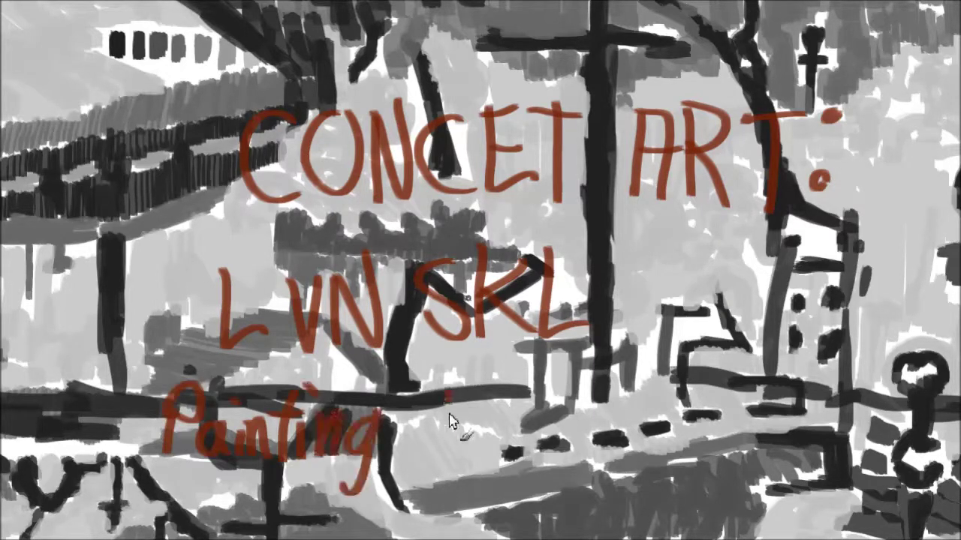
Step: Write the artist credit after 'Painting', then ink a first red edge on the sketch's left building
drag(444, 392, 458, 458)
drag(484, 417, 470, 507)
drag(574, 405, 660, 435)
drag(660, 375, 750, 420)
drag(766, 375, 826, 428)
drag(826, 375, 908, 420)
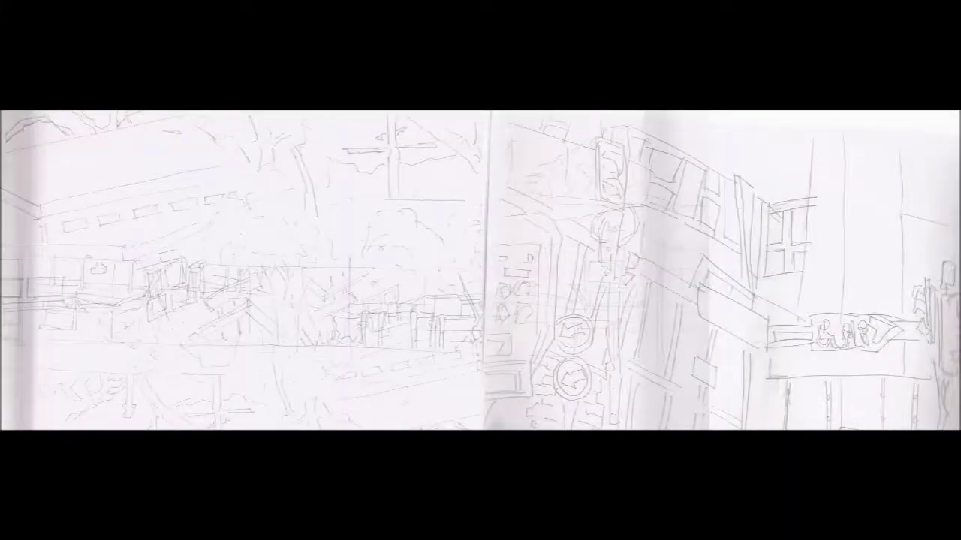
drag(305, 113, 305, 78)
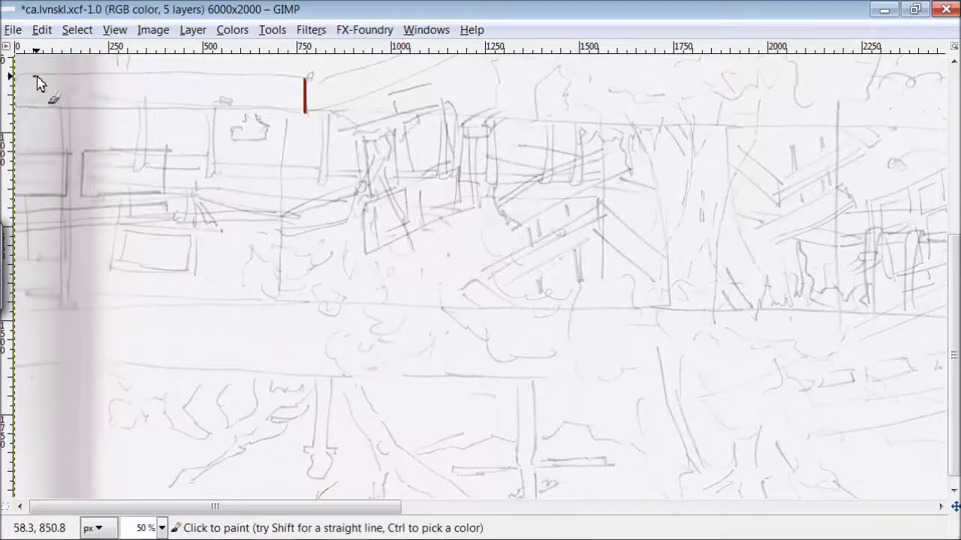
Step: Ink the left building's roof edges and diagonals, a post, and small window lines
drag(36, 76, 305, 75)
drag(35, 107, 308, 110)
drag(389, 57, 310, 78)
mouse_move(448, 60)
mouse_down()
mouse_move(304, 113)
mouse_move(283, 174)
mouse_move(282, 304)
mouse_up()
mouse_move(208, 176)
mouse_down()
mouse_move(209, 111)
mouse_move(214, 177)
mouse_up()
drag(166, 155, 208, 155)
Step: Outline a window rectangle and the leftmost pillar with its crossbars, starting a lower window
drag(81, 147, 169, 150)
drag(171, 150, 173, 193)
mouse_move(80, 148)
mouse_down()
mouse_move(81, 188)
mouse_move(172, 193)
mouse_up()
drag(60, 107, 69, 186)
drag(33, 154, 71, 152)
mouse_move(32, 188)
mouse_down()
mouse_move(70, 187)
mouse_move(63, 304)
mouse_up()
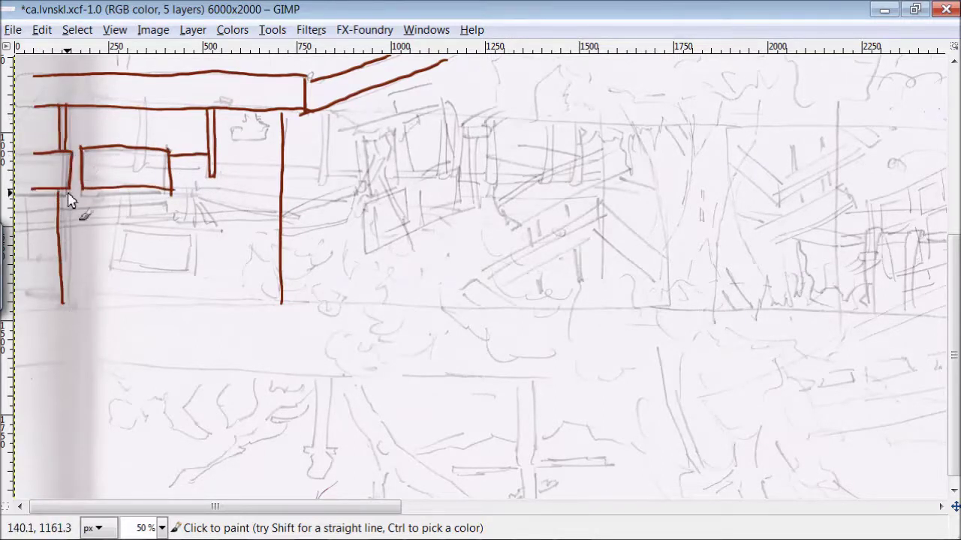
drag(68, 189, 66, 304)
mouse_move(124, 235)
mouse_down()
mouse_move(187, 230)
mouse_move(127, 264)
mouse_up()
Step: Outline the double-framed lower window and a pair of pillars joined by a crossbar
drag(186, 230, 128, 267)
mouse_move(111, 226)
mouse_down()
mouse_move(110, 269)
mouse_move(190, 227)
mouse_up()
drag(110, 268, 188, 270)
drag(190, 228, 189, 272)
drag(324, 110, 328, 174)
drag(216, 163, 321, 163)
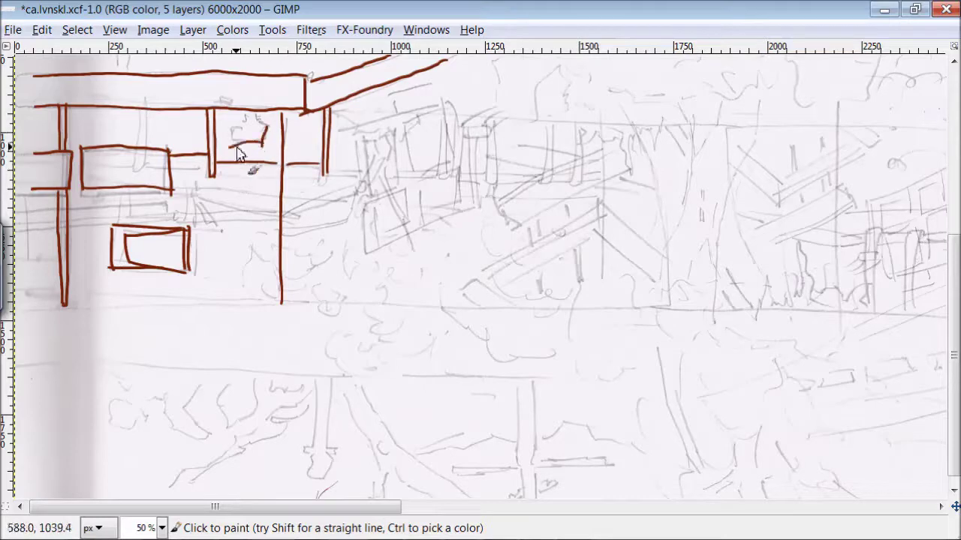
Step: Add a lintel, a small cup-shaped detail, short window posts and a sill line
drag(230, 132, 266, 129)
mouse_move(242, 113)
mouse_down()
mouse_move(241, 125)
mouse_move(255, 124)
mouse_up()
drag(223, 98, 234, 101)
drag(136, 109, 135, 161)
drag(143, 111, 143, 161)
drag(82, 163, 172, 164)
Step: Outline the central tree trunk with its base and upper branch strokes
drag(693, 127, 670, 281)
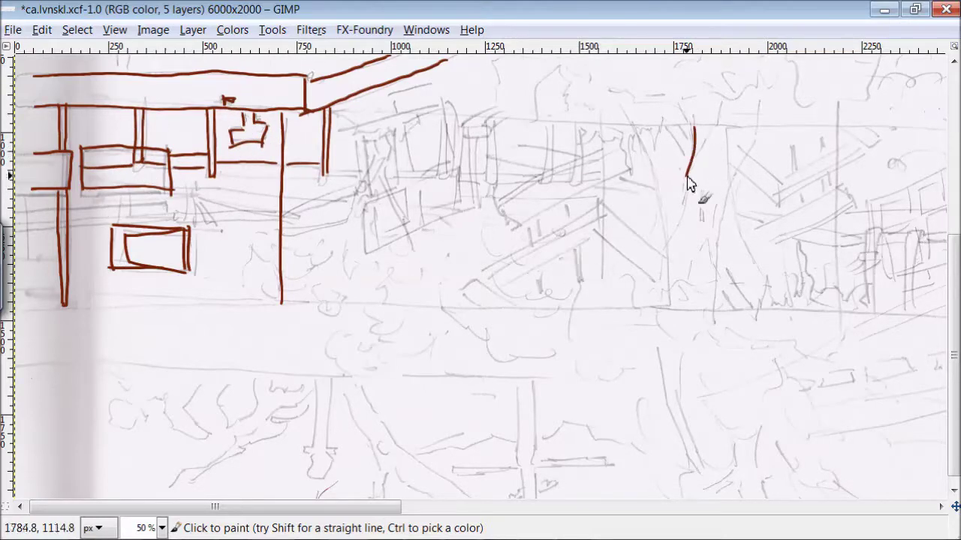
mouse_move(731, 129)
mouse_down()
mouse_move(709, 284)
mouse_move(667, 310)
mouse_move(626, 307)
mouse_up()
drag(661, 124, 689, 156)
mouse_move(658, 119)
mouse_down()
mouse_move(655, 173)
mouse_move(598, 134)
mouse_move(572, 157)
mouse_move(529, 106)
mouse_move(693, 97)
mouse_move(814, 118)
mouse_up()
Step: Draw the long roofline across the middle buildings, a wall edge, diagonals and the ground line
mouse_move(931, 132)
mouse_down()
mouse_move(832, 135)
mouse_move(353, 106)
mouse_up()
mouse_move(434, 79)
mouse_down()
mouse_move(396, 90)
mouse_move(392, 113)
mouse_up()
drag(403, 123, 408, 173)
mouse_move(408, 173)
mouse_down()
mouse_move(450, 168)
mouse_move(407, 223)
mouse_move(360, 250)
mouse_move(464, 201)
mouse_up()
mouse_move(601, 286)
mouse_down()
mouse_move(600, 198)
mouse_move(464, 195)
mouse_up()
drag(600, 205, 481, 267)
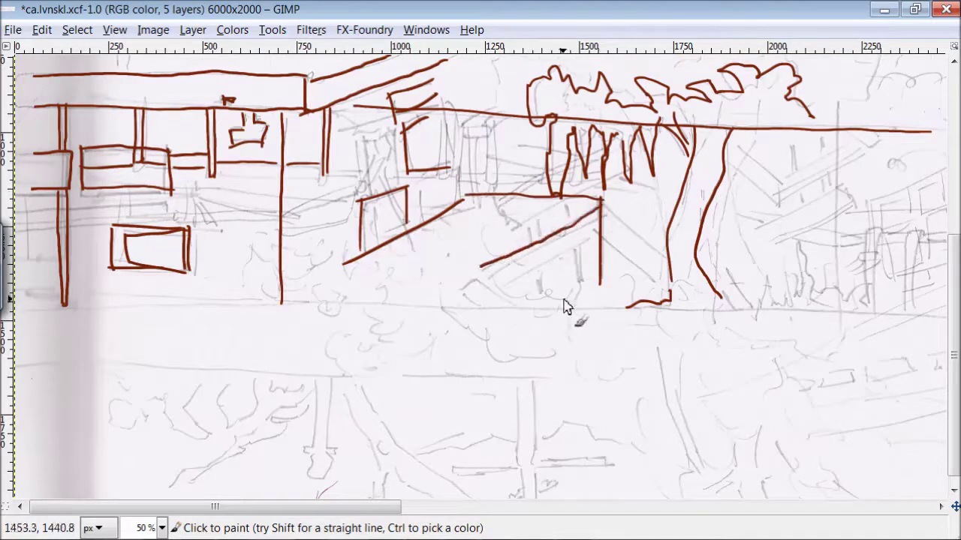
mouse_move(944, 319)
mouse_down()
mouse_move(682, 304)
mouse_move(30, 302)
mouse_up()
Step: Extend the ground line and add window details to the middle buildings
mouse_move(496, 127)
mouse_down()
mouse_move(463, 137)
mouse_move(494, 119)
mouse_move(465, 176)
mouse_move(480, 184)
mouse_up()
drag(491, 132, 493, 188)
mouse_move(341, 129)
mouse_down()
mouse_move(392, 113)
mouse_move(353, 184)
mouse_up()
mouse_move(369, 139)
mouse_down()
mouse_move(368, 180)
mouse_move(390, 139)
mouse_up()
Step: Outline the bushes along the ground line and draw the lower street edge
drag(449, 307, 471, 346)
mouse_move(486, 349)
mouse_down()
mouse_move(554, 353)
mouse_move(578, 323)
mouse_up()
drag(372, 323, 421, 323)
mouse_move(364, 329)
mouse_down()
mouse_move(328, 341)
mouse_move(446, 353)
mouse_up()
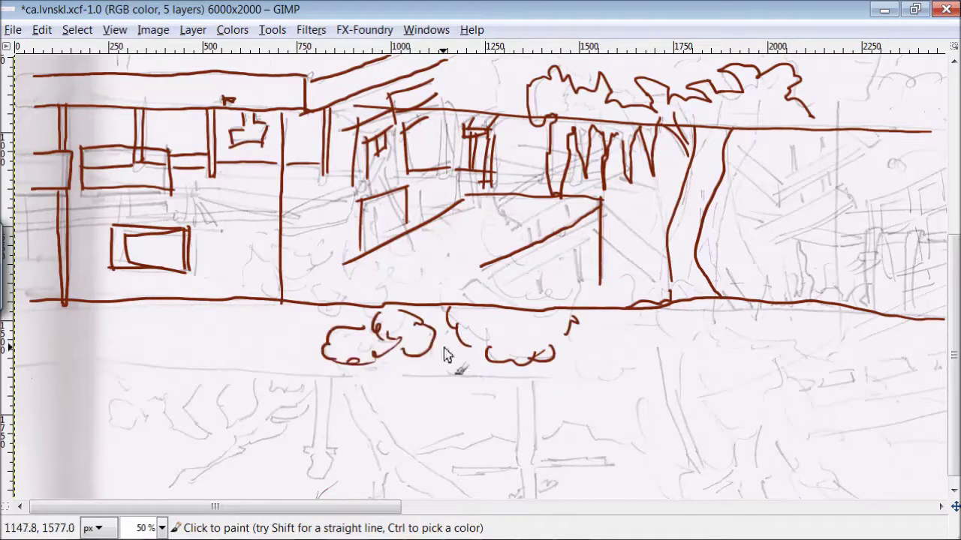
drag(42, 361, 550, 374)
drag(515, 379, 515, 490)
drag(534, 480, 534, 384)
Step: Ink the foreground structure's legs, diagonal braces and a post with a scribbled foot
drag(534, 457, 533, 489)
drag(535, 462, 604, 458)
drag(454, 473, 515, 469)
mouse_move(352, 381)
mouse_down()
mouse_move(406, 454)
mouse_move(455, 475)
mouse_up()
drag(379, 438, 376, 480)
drag(331, 379, 330, 446)
mouse_move(324, 445)
mouse_down()
mouse_move(342, 444)
mouse_move(331, 473)
mouse_up()
mouse_move(319, 377)
mouse_down()
mouse_move(318, 442)
mouse_move(334, 481)
mouse_up()
Step: Sketch foreground shrub shapes, a long crossbar, and a foreground tree
drag(223, 384, 225, 432)
drag(200, 381, 201, 429)
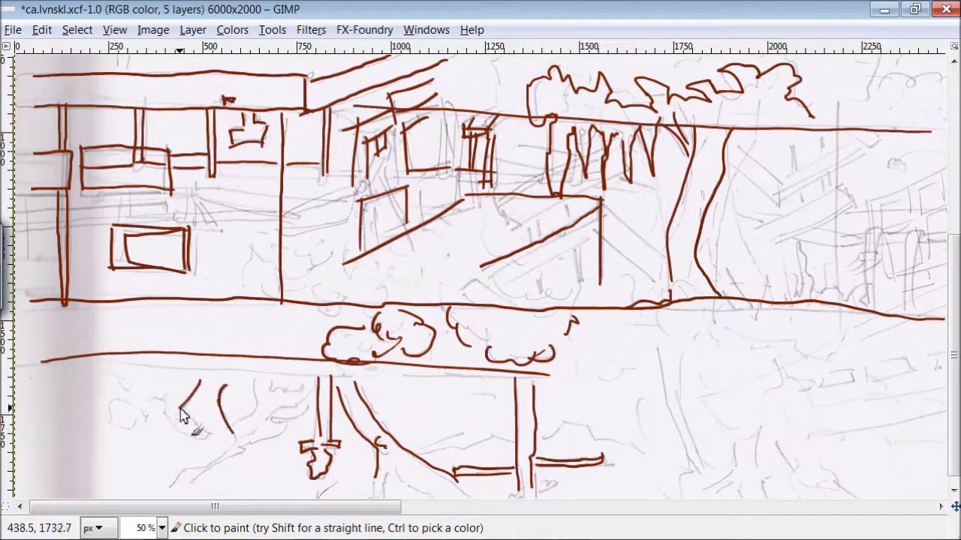
mouse_move(259, 377)
mouse_down()
mouse_move(243, 424)
mouse_move(302, 377)
mouse_up()
drag(515, 382, 27, 383)
mouse_move(664, 309)
mouse_down()
mouse_move(685, 340)
mouse_move(749, 339)
mouse_up()
drag(660, 330, 664, 420)
drag(683, 346, 675, 398)
drag(664, 421, 698, 464)
Step: Extend the tree trunk and ink right-side boxes, rectangles, figures and a rail line
mouse_move(678, 400)
mouse_down()
mouse_move(699, 464)
mouse_move(762, 430)
mouse_move(734, 471)
mouse_up()
drag(824, 386, 904, 361)
drag(844, 345, 899, 324)
drag(771, 344, 822, 389)
mouse_move(777, 360)
mouse_down()
mouse_move(756, 412)
mouse_move(792, 473)
mouse_up()
drag(837, 434, 929, 417)
drag(844, 405, 938, 389)
Step: Add low foreground shapes across the bottom and the lower-left tree trunk with branches
scroll(839, 441, down, 1)
drag(818, 463, 851, 489)
drag(760, 466, 766, 493)
mouse_move(719, 455)
mouse_down()
mouse_move(733, 479)
mouse_move(679, 469)
mouse_move(615, 432)
mouse_move(537, 420)
mouse_move(420, 451)
mouse_up()
mouse_move(364, 464)
mouse_down()
mouse_move(338, 480)
mouse_move(390, 495)
mouse_up()
drag(394, 455, 439, 495)
drag(304, 390, 256, 451)
drag(278, 422, 207, 480)
drag(229, 435, 176, 488)
mouse_move(201, 421)
mouse_down()
mouse_move(109, 406)
mouse_move(150, 405)
mouse_up()
Step: Ink the V-shaped roof on the right buildings, a long wall edge and grass spikes
mouse_move(600, 199)
mouse_down()
mouse_move(657, 274)
mouse_move(668, 246)
mouse_up()
drag(729, 134, 780, 196)
mouse_move(721, 150)
mouse_down()
mouse_move(781, 204)
mouse_move(856, 148)
mouse_up()
drag(784, 184, 859, 140)
drag(837, 120, 892, 136)
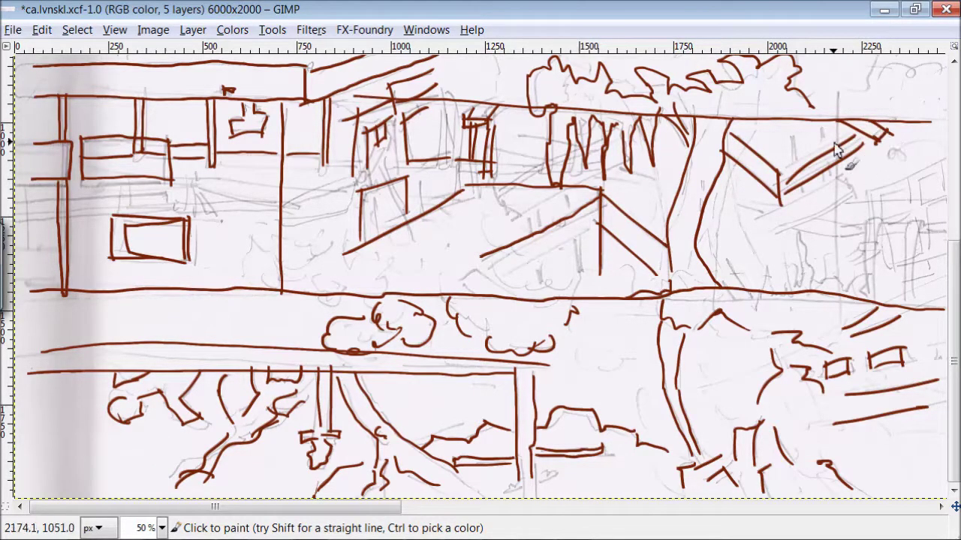
drag(835, 121, 836, 285)
mouse_move(842, 176)
mouse_down()
mouse_move(856, 191)
mouse_move(783, 225)
mouse_move(850, 286)
mouse_move(724, 286)
mouse_up()
mouse_move(872, 299)
mouse_down()
mouse_move(882, 239)
mouse_move(936, 222)
mouse_up()
Step: Add a beam and small box on the right building, undoing and redrawing one bad stroke
mouse_move(905, 225)
mouse_down()
mouse_move(906, 300)
mouse_move(915, 299)
mouse_move(890, 274)
mouse_move(908, 180)
mouse_up()
drag(870, 192, 872, 218)
drag(917, 193, 941, 170)
click(42, 29)
click(66, 66)
drag(943, 162, 914, 197)
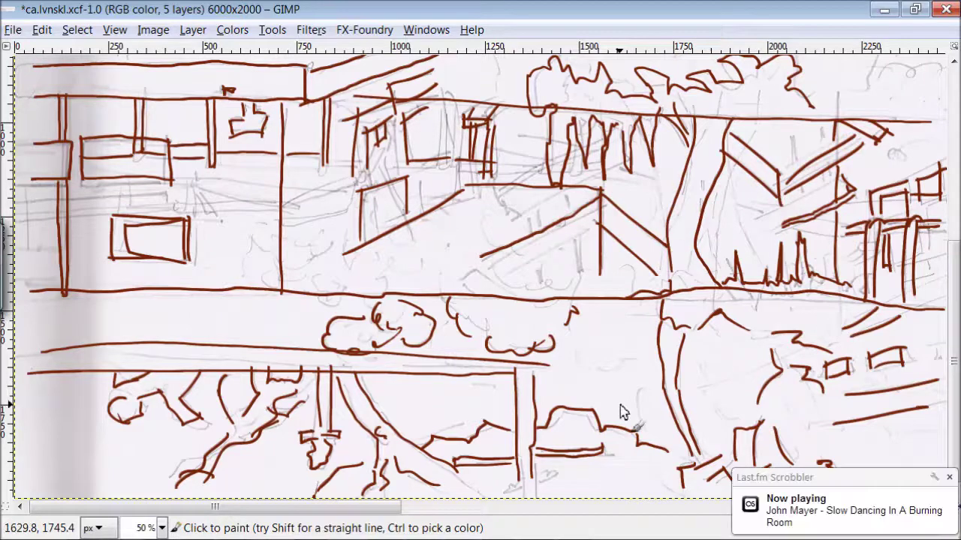
Step: Outline a bush behind the ground line and ink posts and a top bar on the next building
mouse_move(467, 284)
mouse_down()
mouse_move(590, 276)
mouse_move(366, 282)
mouse_move(188, 218)
mouse_up()
drag(189, 185, 268, 198)
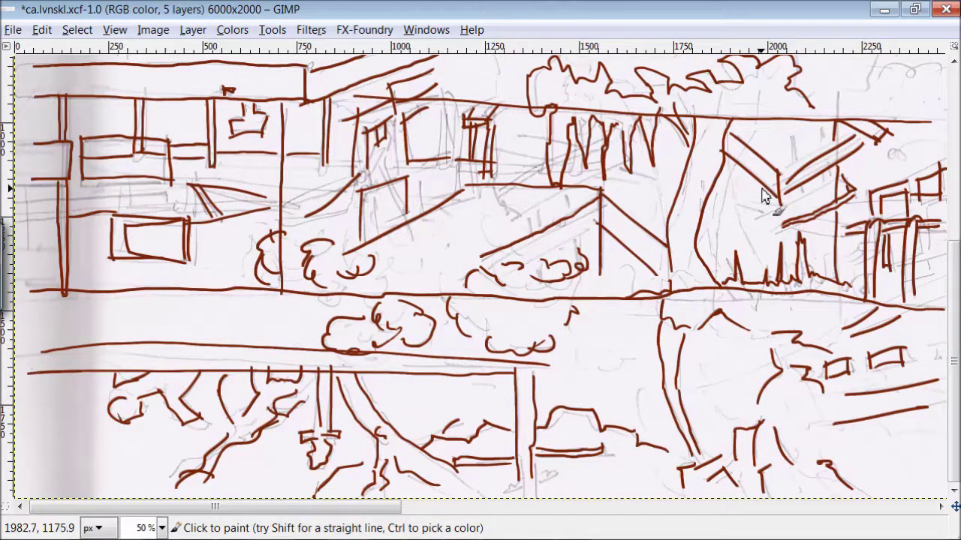
mouse_move(386, 509)
mouse_down()
mouse_move(544, 524)
mouse_move(680, 510)
mouse_up()
mouse_move(275, 218)
mouse_down()
mouse_move(276, 289)
mouse_move(263, 296)
mouse_up()
drag(276, 219, 322, 217)
mouse_move(311, 219)
mouse_down()
mouse_move(315, 304)
mouse_move(311, 187)
mouse_move(386, 180)
mouse_up()
Step: Outline the tree canopy above the building and add its roof diagonals and posts
mouse_move(225, 204)
mouse_down()
mouse_move(265, 128)
mouse_move(166, 76)
mouse_move(132, 98)
mouse_up()
drag(162, 161, 191, 152)
mouse_move(225, 210)
mouse_down()
mouse_move(241, 257)
mouse_move(258, 262)
mouse_up()
drag(219, 297, 261, 285)
drag(338, 227, 331, 308)
drag(337, 224, 420, 227)
drag(371, 140, 399, 193)
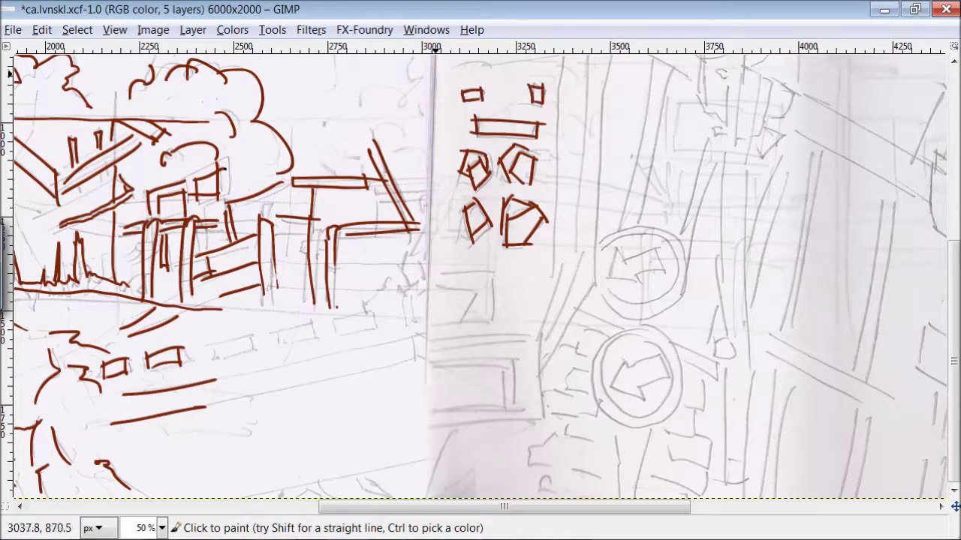
Step: Ink the tall building's edge, the curly tree canopy top, a curb line and a low street wall
drag(560, 105, 557, 282)
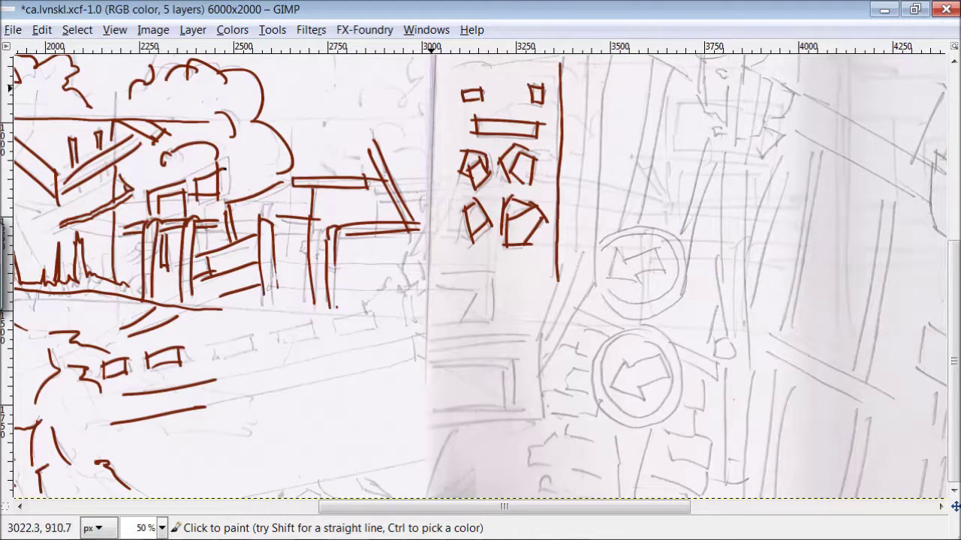
drag(383, 106, 340, 165)
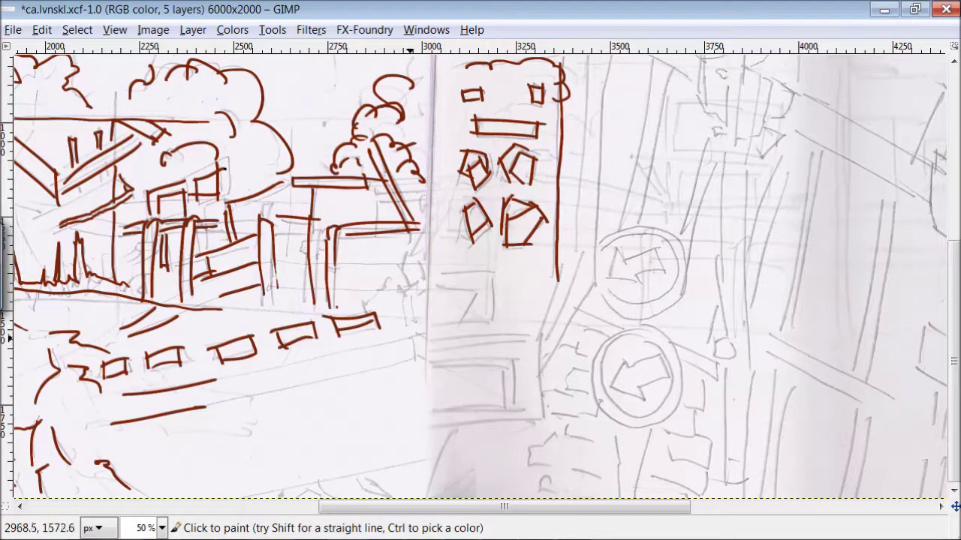
drag(413, 339, 274, 368)
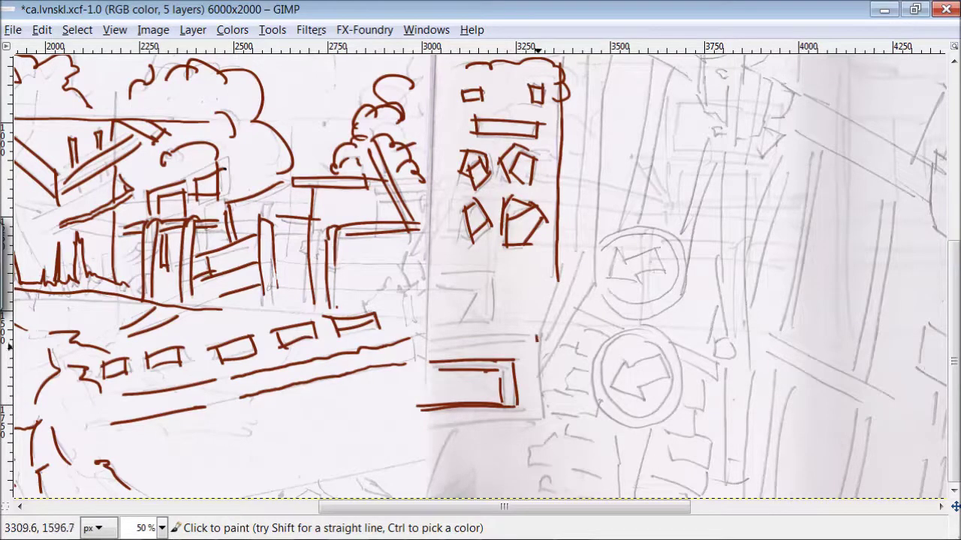
drag(550, 417, 427, 342)
Step: Ink a box with diagonals near the sign post and a second edge along the tall post
drag(470, 289, 420, 318)
drag(409, 274, 492, 274)
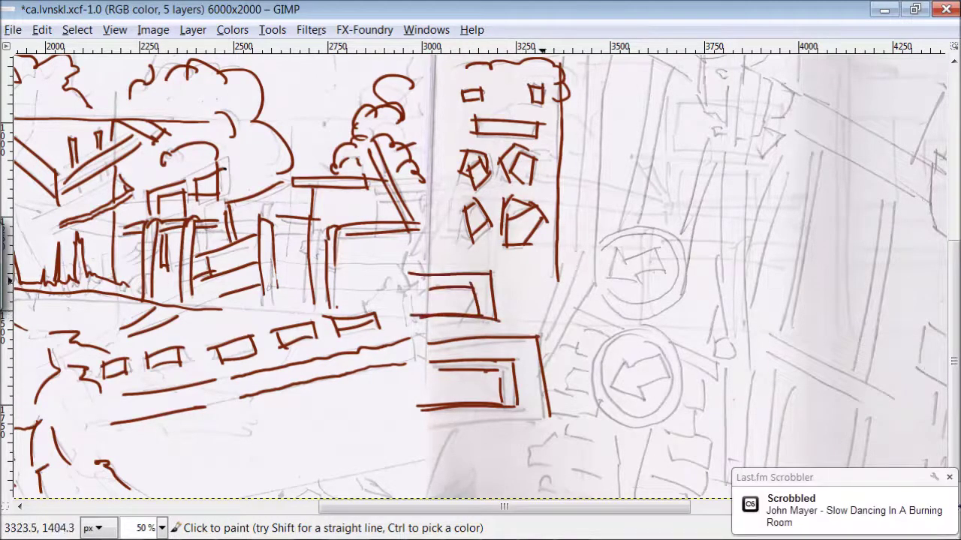
drag(555, 278, 537, 339)
drag(584, 262, 542, 345)
drag(585, 61, 585, 97)
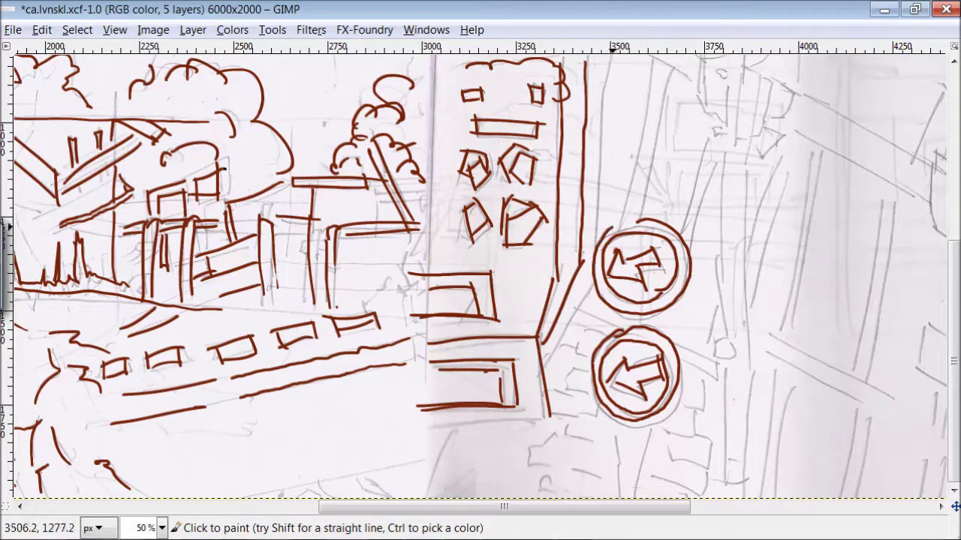
mouse_move(669, 69)
mouse_down()
mouse_move(638, 216)
mouse_move(593, 153)
mouse_up()
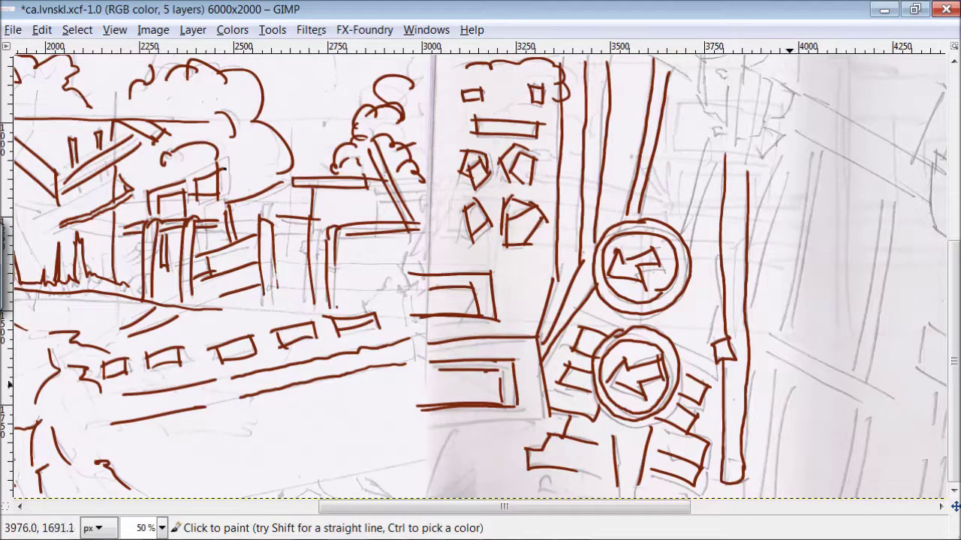
Step: Ink the right-side poles, the upper-right sign box and a frame crossbar with diagonal
mouse_move(896, 396)
mouse_down()
mouse_move(753, 331)
mouse_move(881, 409)
mouse_up()
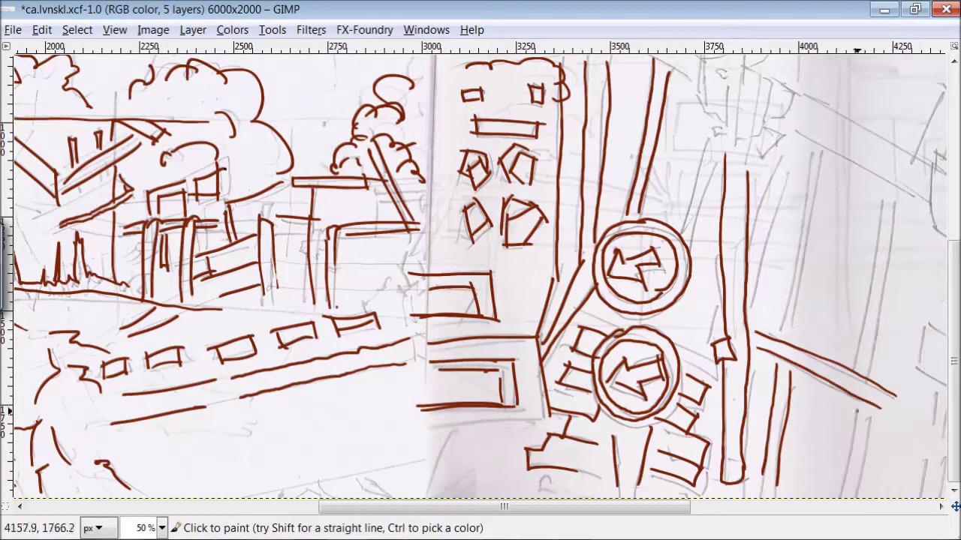
mouse_move(885, 184)
mouse_down()
mouse_move(854, 355)
mouse_move(875, 312)
mouse_up()
drag(809, 224, 792, 349)
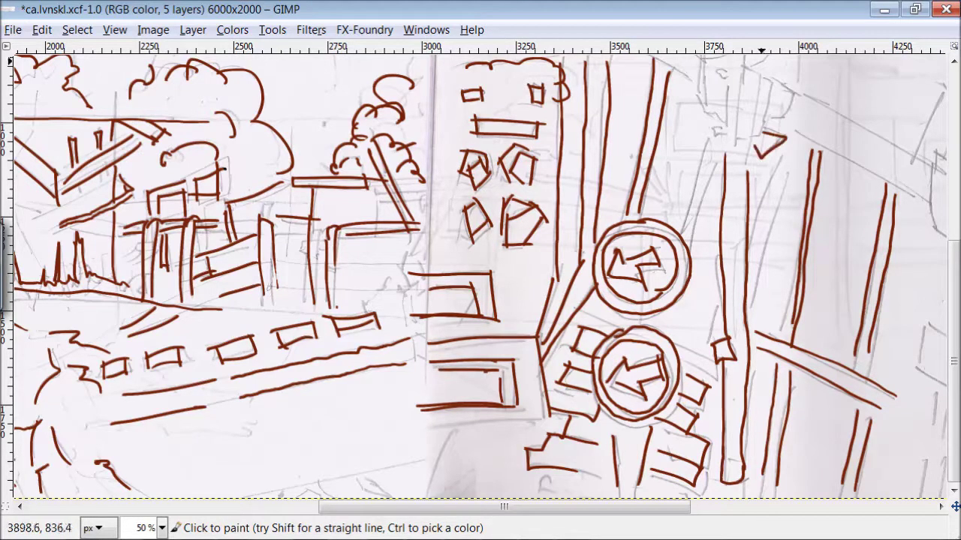
drag(745, 69, 738, 136)
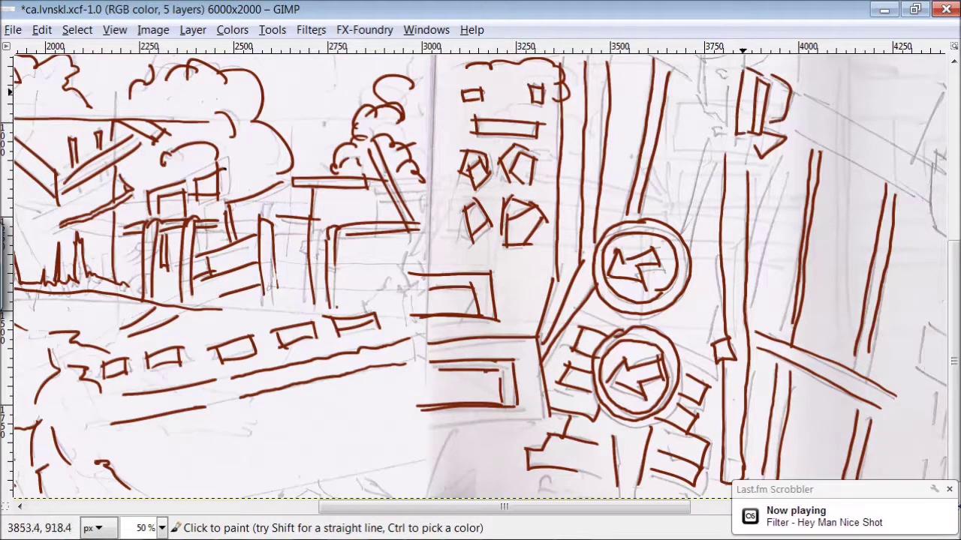
mouse_move(725, 79)
mouse_down()
mouse_move(722, 126)
mouse_move(670, 154)
mouse_up()
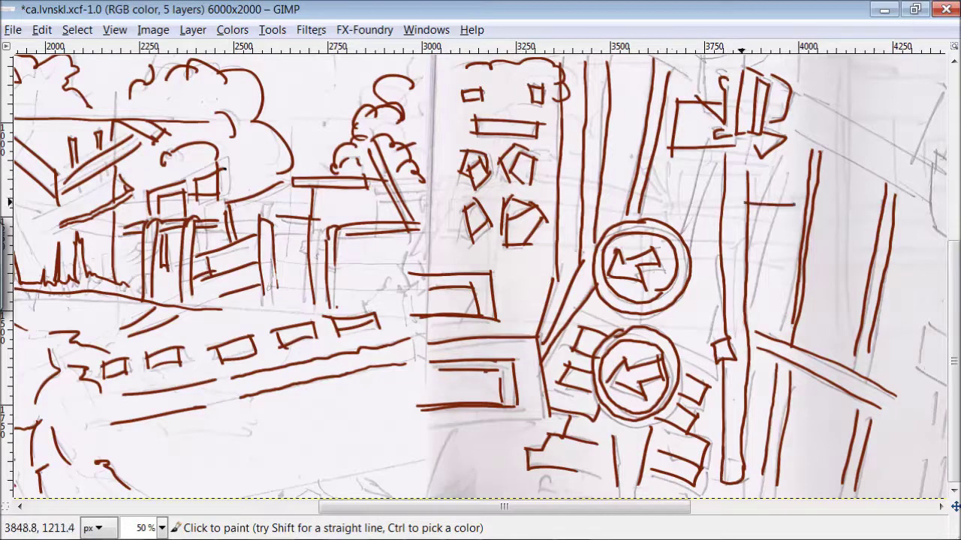
drag(661, 203, 717, 206)
drag(714, 156, 673, 239)
Step: Ink diagonal struts, the long overhead beams at upper right and a lower-middle ledge with diagonal
drag(789, 176, 766, 246)
drag(777, 158, 750, 267)
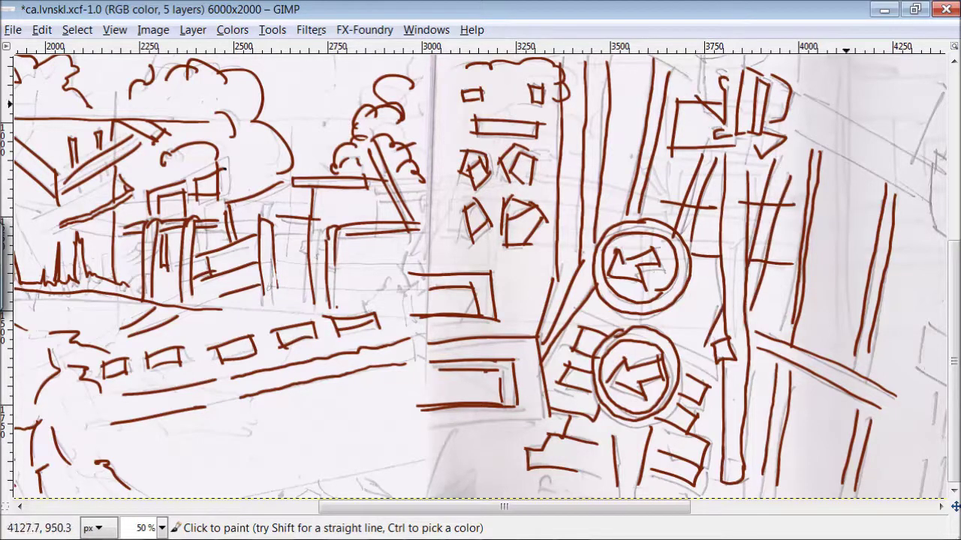
drag(784, 128, 927, 201)
drag(793, 94, 946, 177)
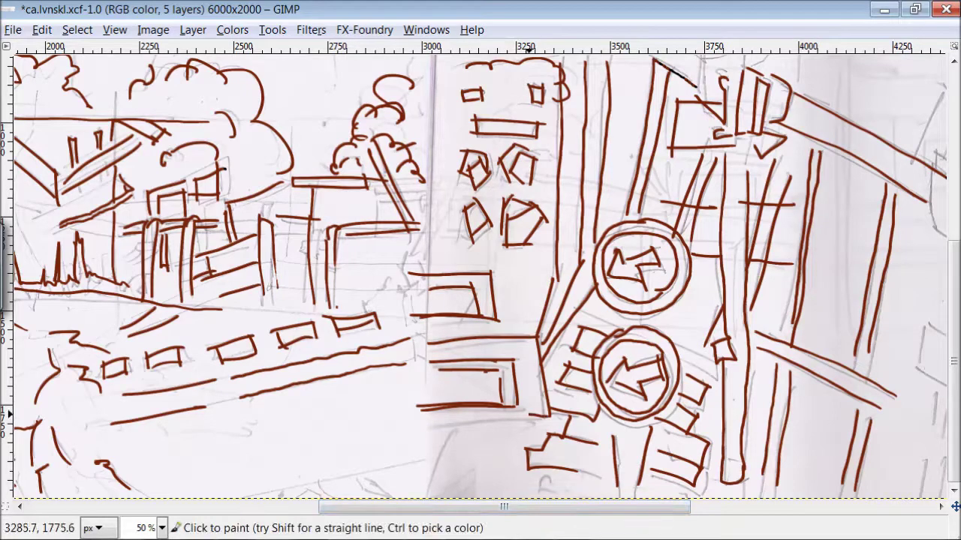
drag(544, 414, 425, 422)
drag(456, 424, 422, 495)
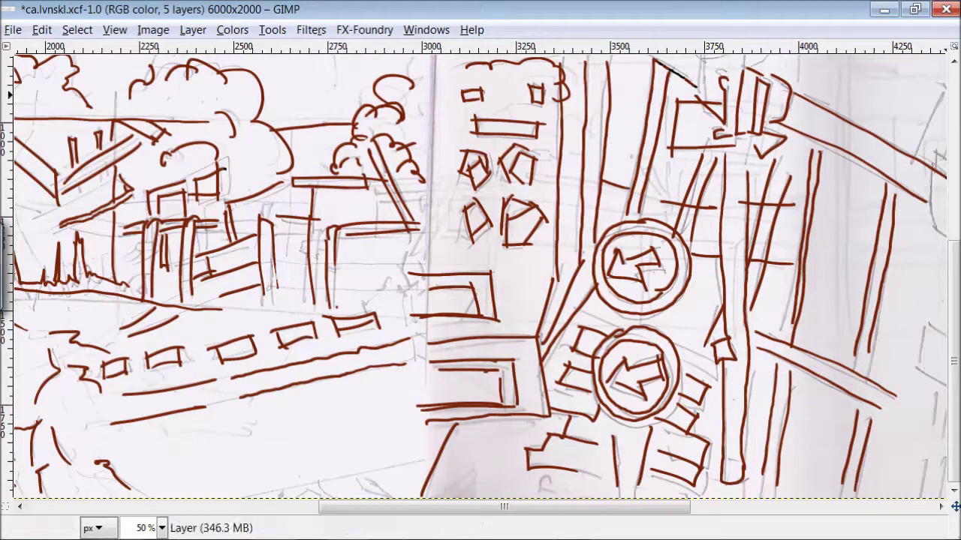
drag(935, 111, 344, 160)
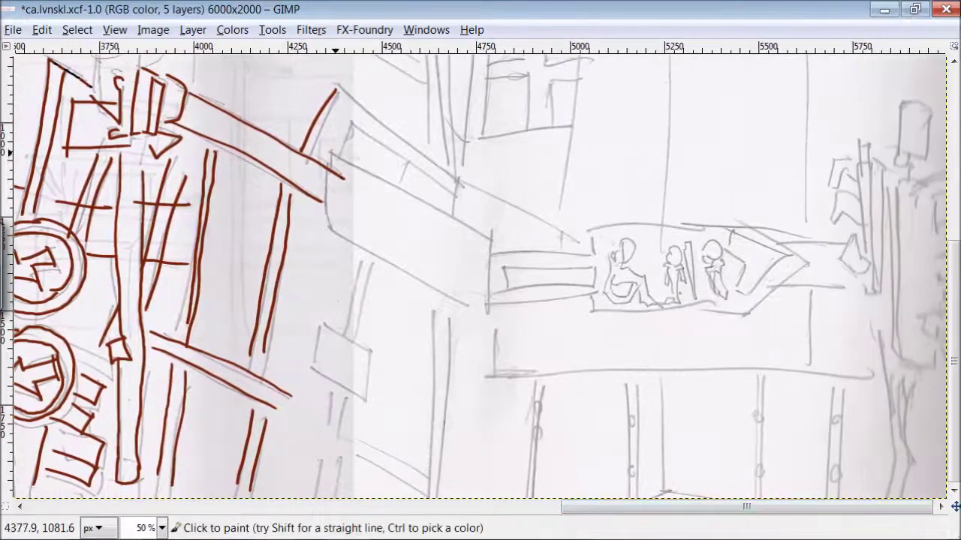
Step: Ink the angled panel's top and bottom edges and the diagonal beam above it
drag(391, 182, 491, 239)
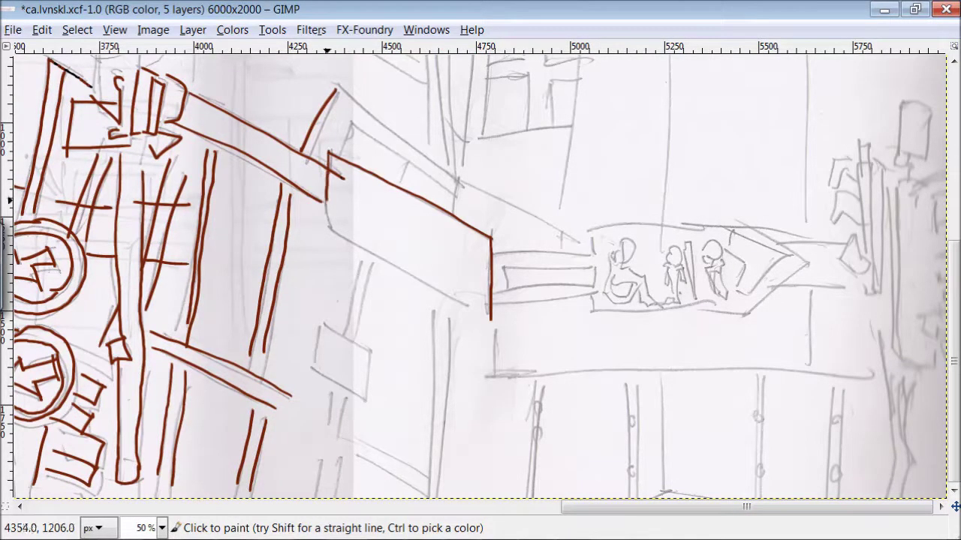
drag(331, 227, 493, 321)
drag(349, 120, 453, 189)
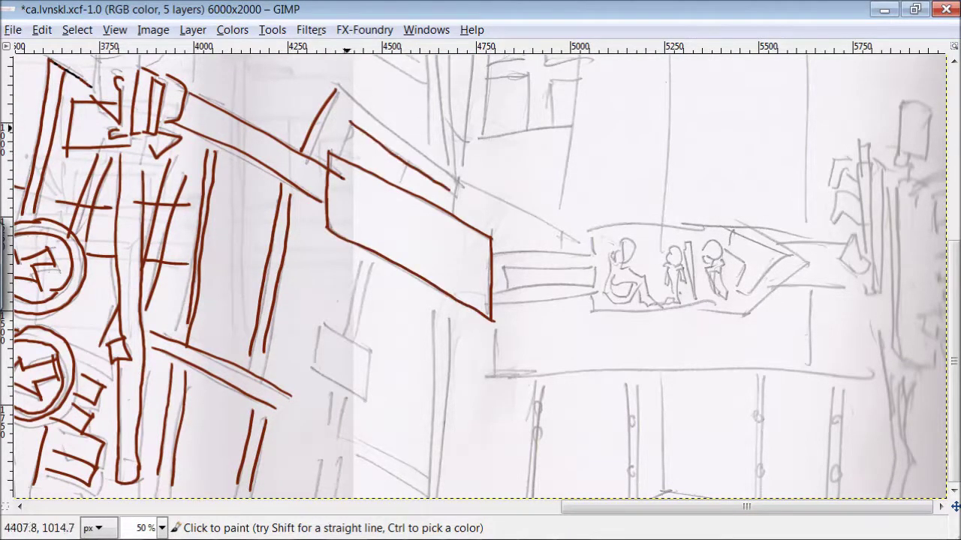
drag(336, 88, 467, 180)
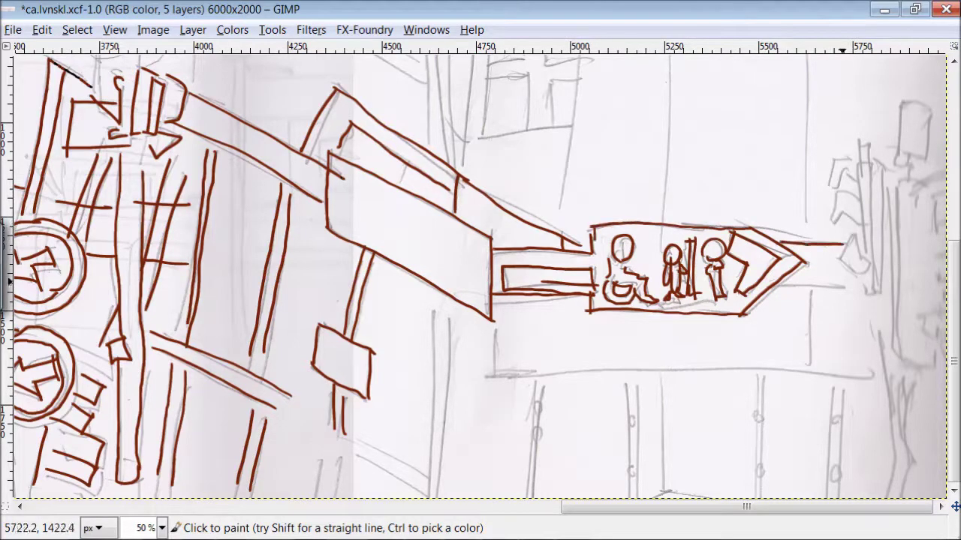
Step: Ink the traffic light and its pole, two tall posts, and the sign bridge's lower edge
mouse_move(830, 180)
mouse_down()
mouse_move(857, 174)
mouse_move(867, 300)
mouse_up()
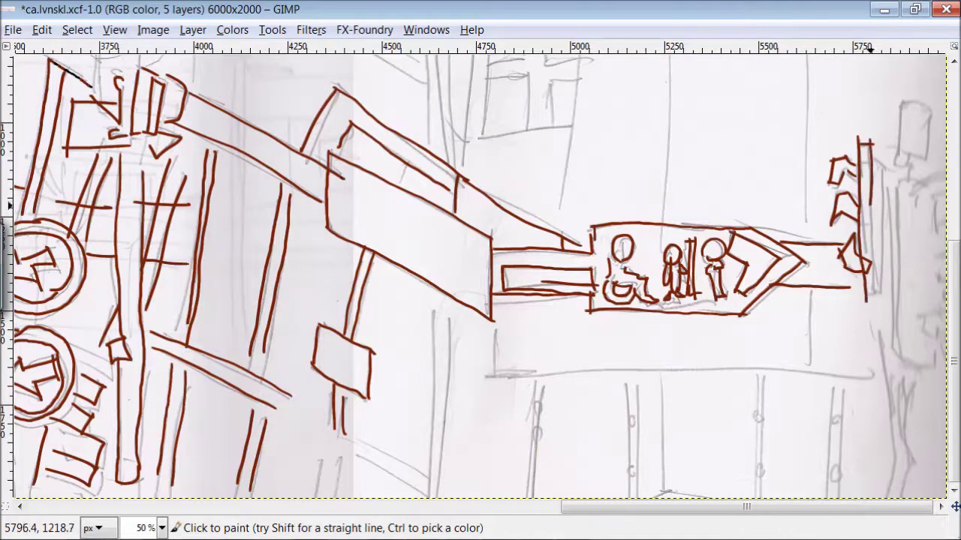
drag(880, 160, 878, 286)
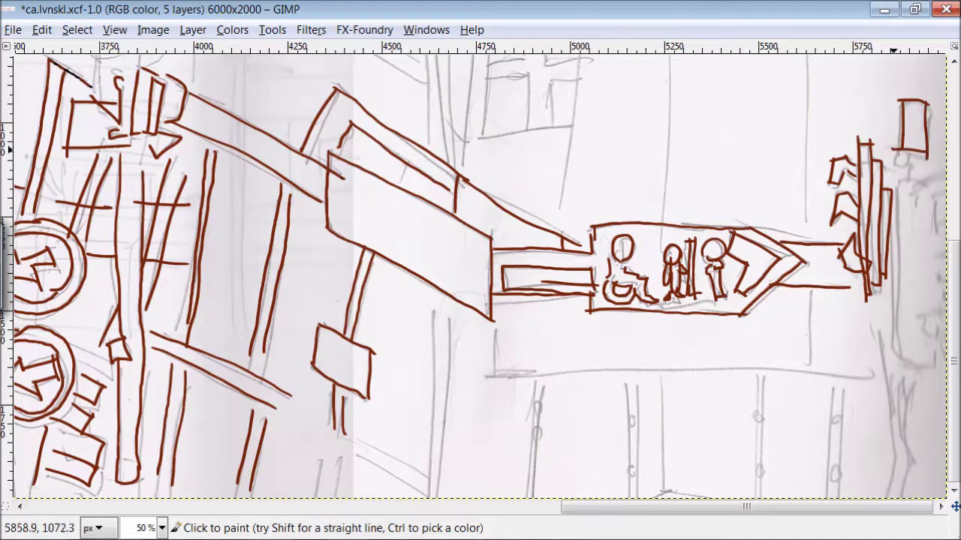
drag(670, 111, 667, 222)
drag(805, 121, 805, 243)
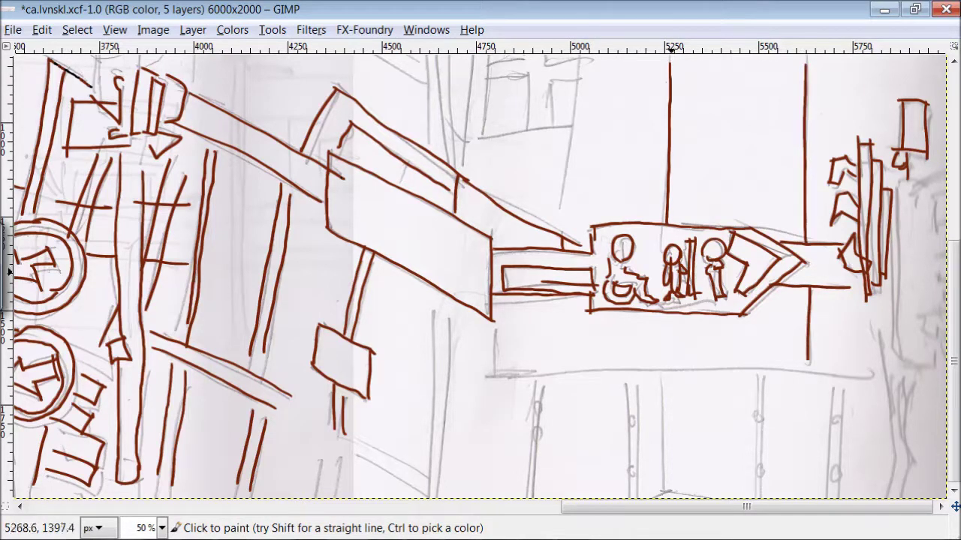
drag(855, 375, 477, 368)
drag(574, 63, 554, 222)
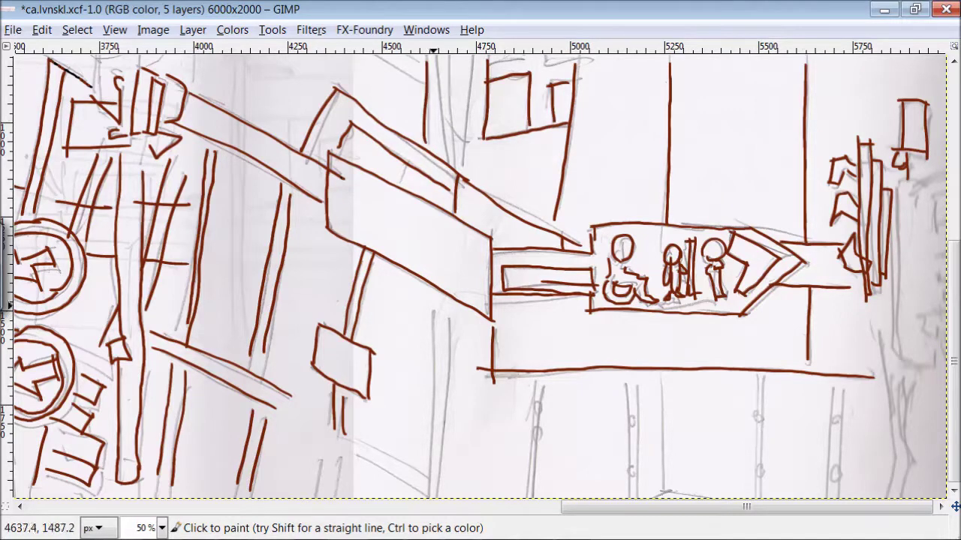
Step: Ink support legs under the bridge, undo one bad stroke, and draw two tall poles
drag(448, 313, 428, 494)
drag(535, 379, 527, 497)
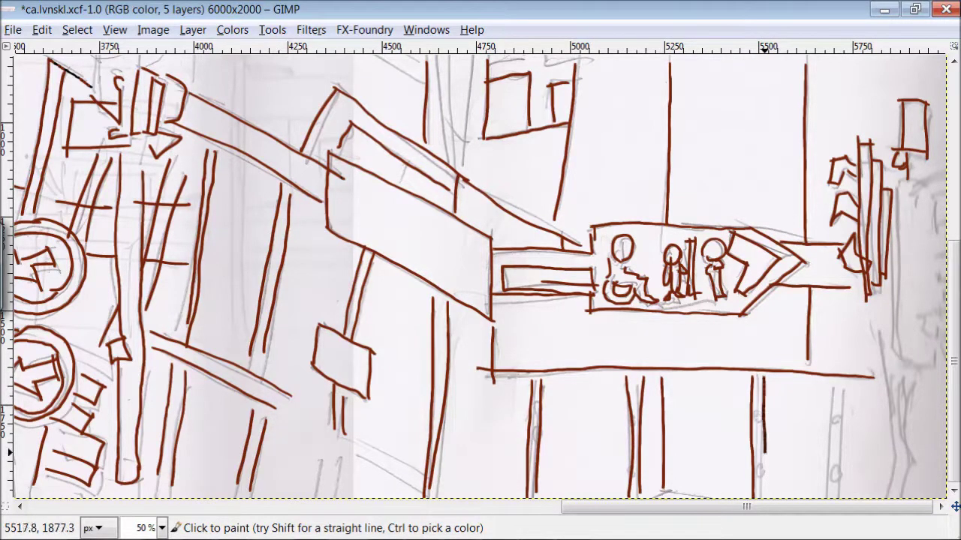
key(ctrl+z)
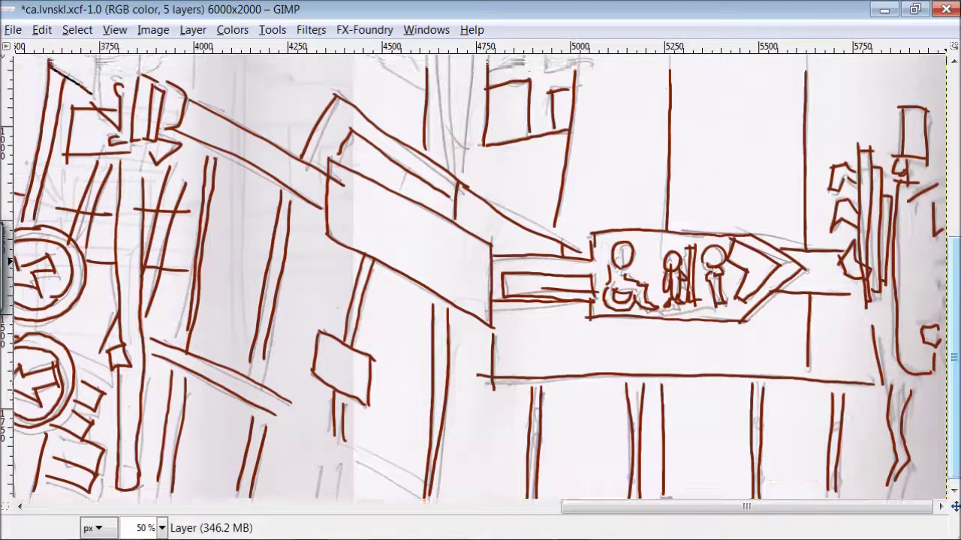
drag(953, 368, 953, 207)
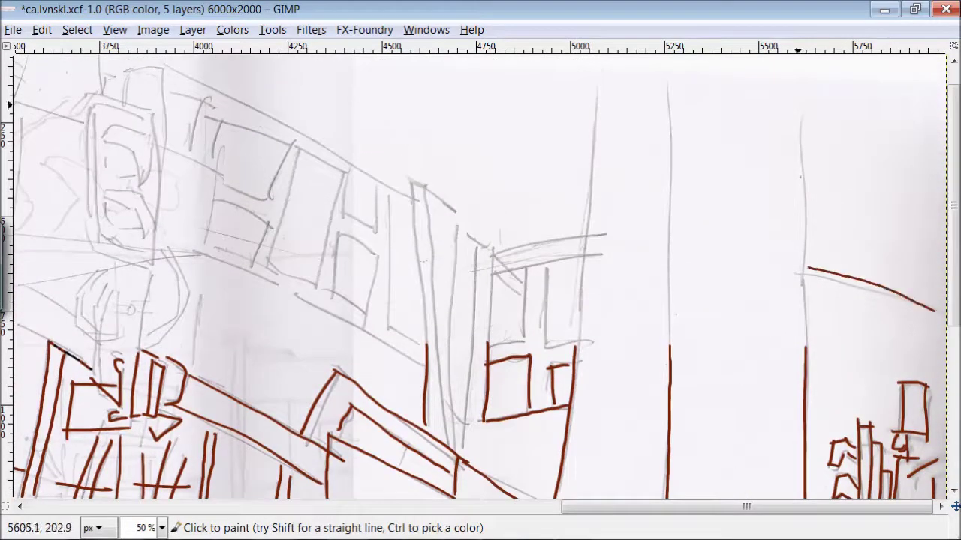
drag(664, 75, 667, 311)
drag(597, 86, 584, 262)
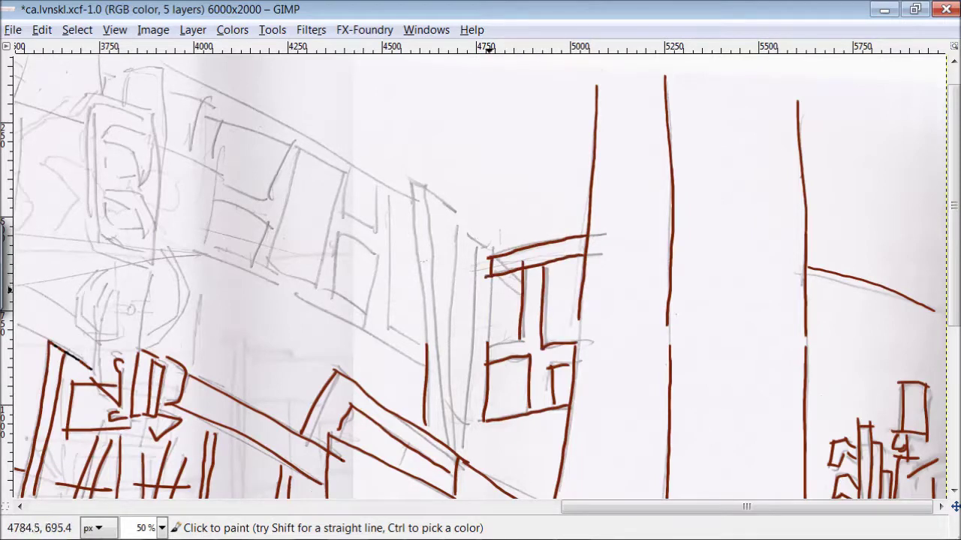
Step: Ink the angled upper building's edges, ledge, long roofline, facade diagonal and a window
drag(470, 346, 456, 450)
drag(459, 232, 491, 254)
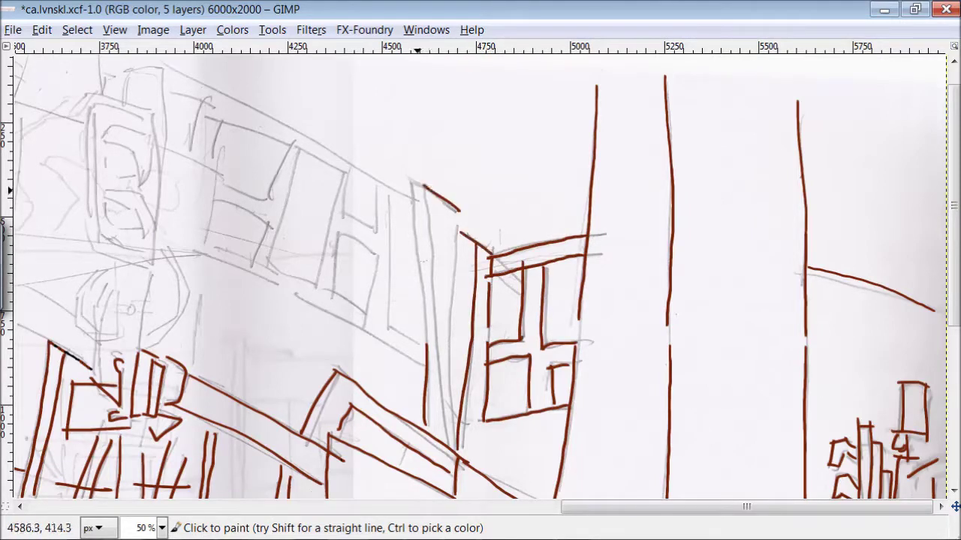
drag(435, 295, 443, 439)
drag(209, 90, 411, 201)
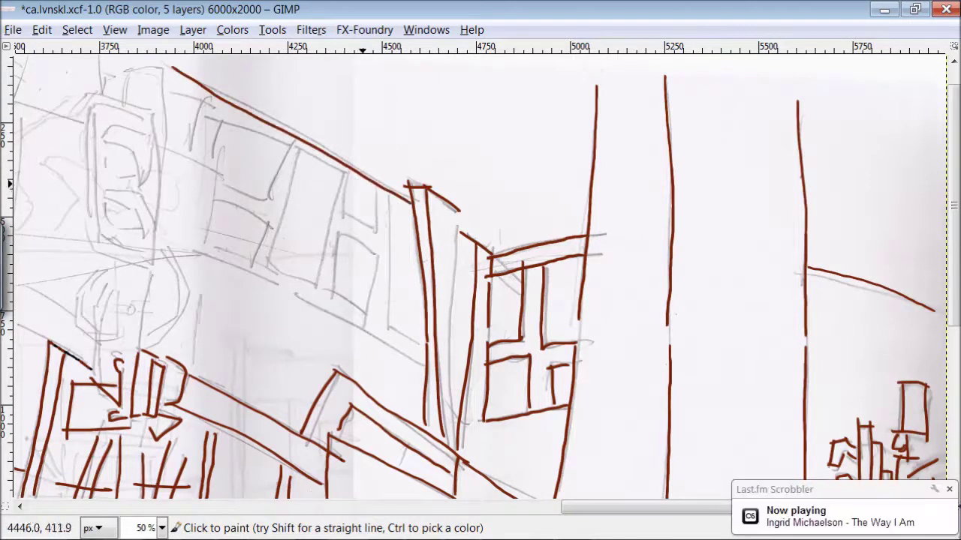
drag(380, 230, 381, 191)
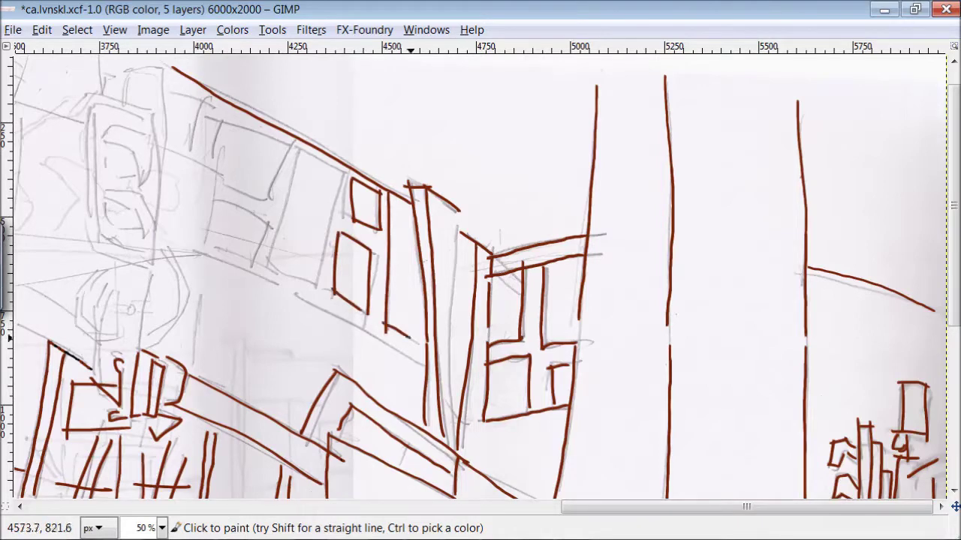
drag(246, 269, 427, 351)
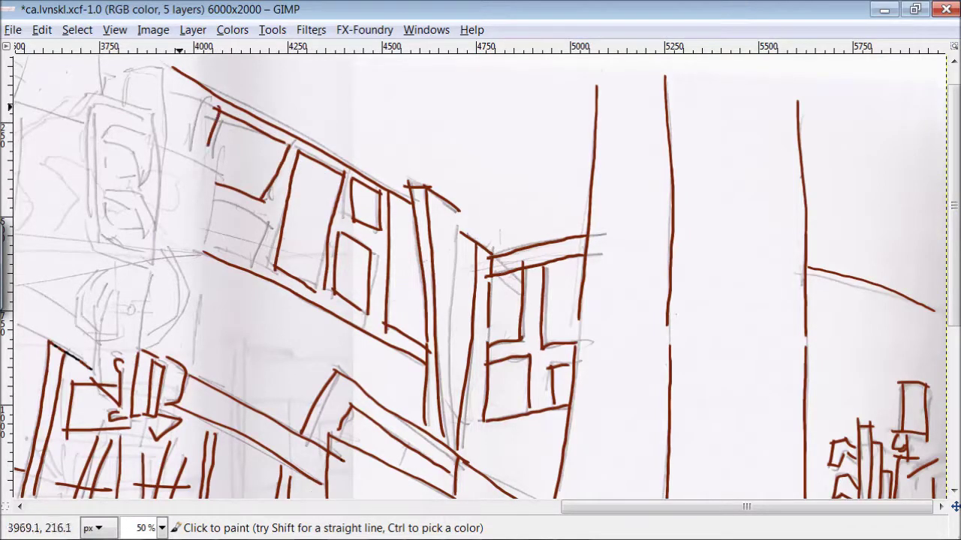
drag(217, 198, 248, 265)
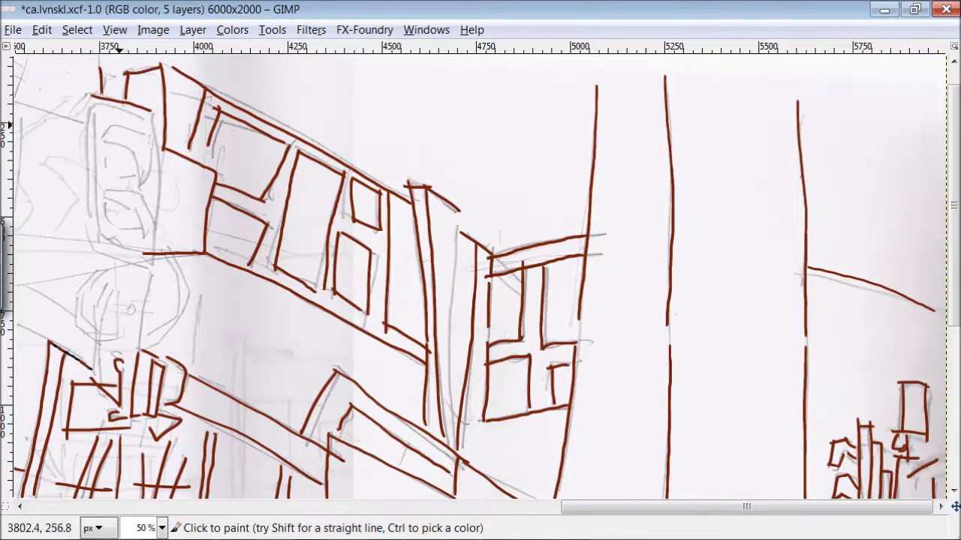
Step: Ink the tall sign box with its crossbar and two curved shapes beneath it
drag(153, 109, 150, 254)
drag(136, 177, 99, 141)
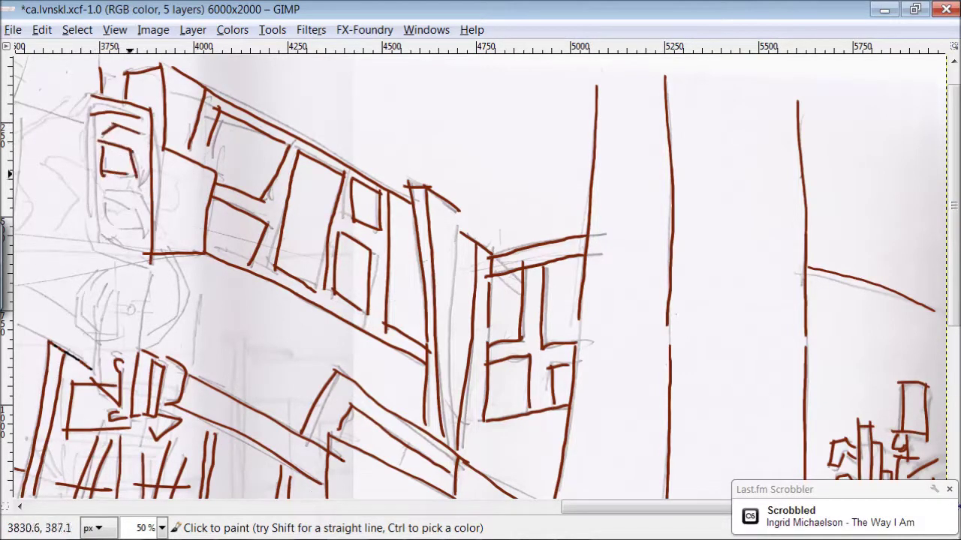
drag(101, 199, 144, 209)
drag(93, 115, 96, 239)
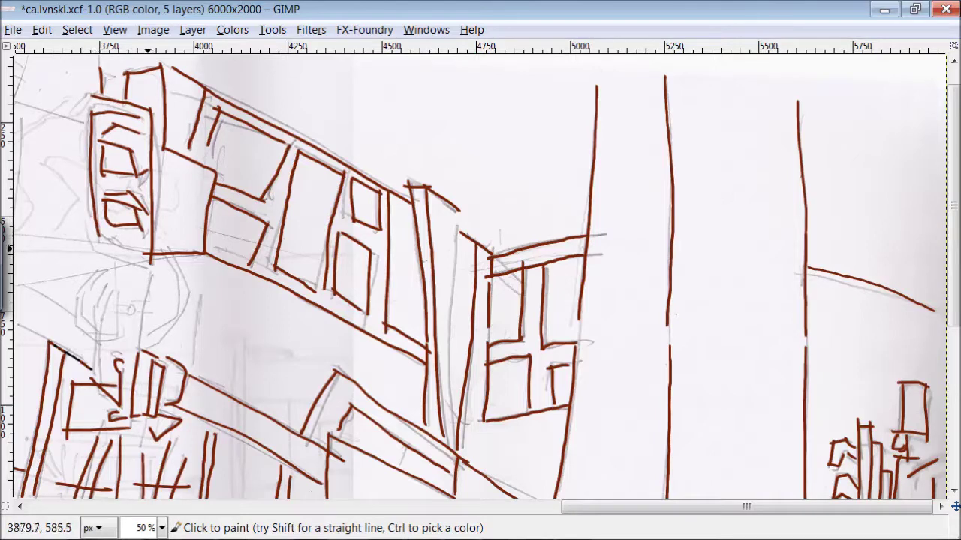
drag(158, 256, 142, 333)
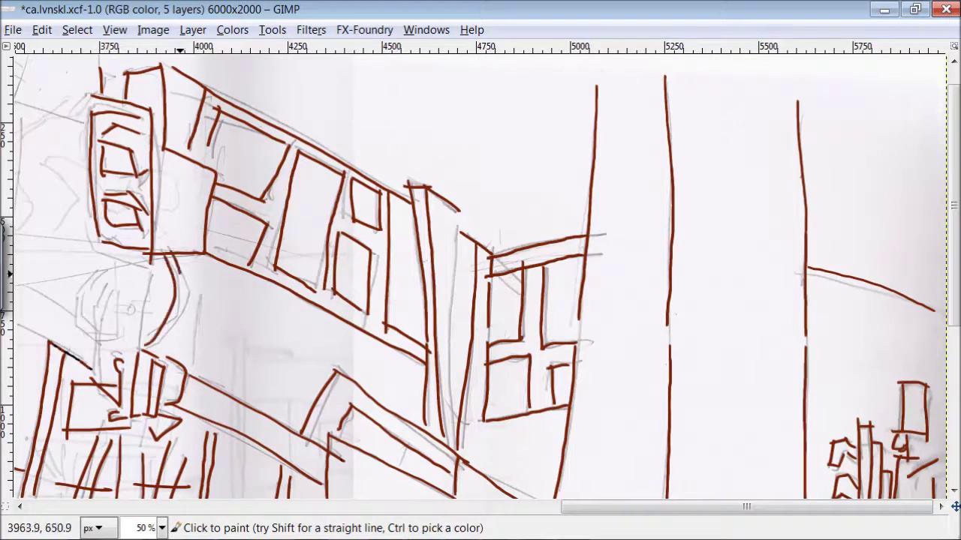
drag(179, 272, 148, 358)
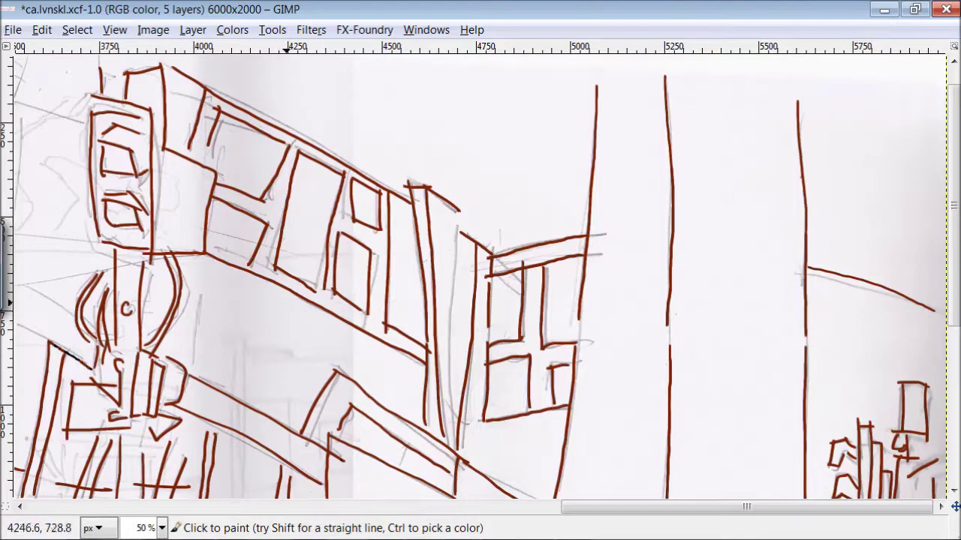
scroll(589, 336, left, 2)
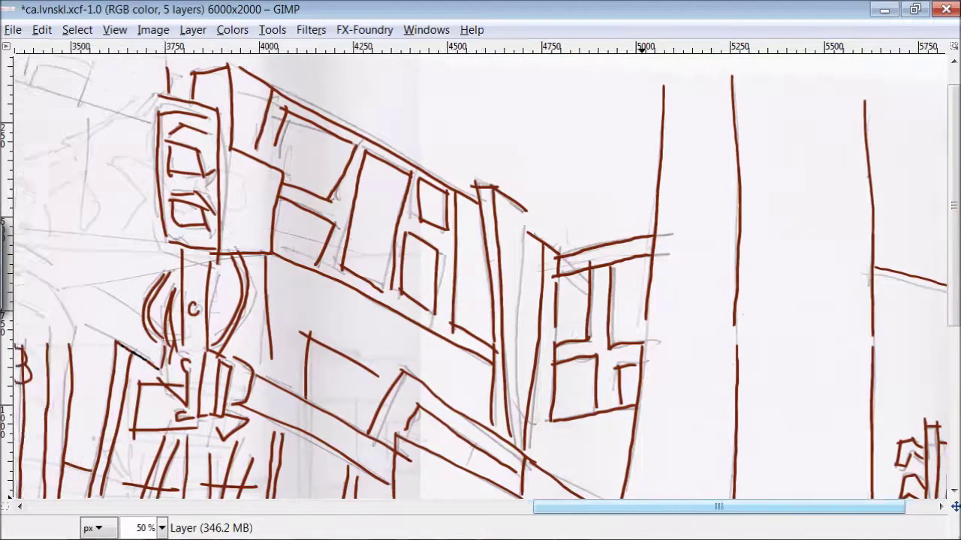
Step: Ink a middle roofline, building edges, a pole, zigzag treetops and a narrow tower
scroll(526, 331, left, 10)
scroll(473, 324, left, 3)
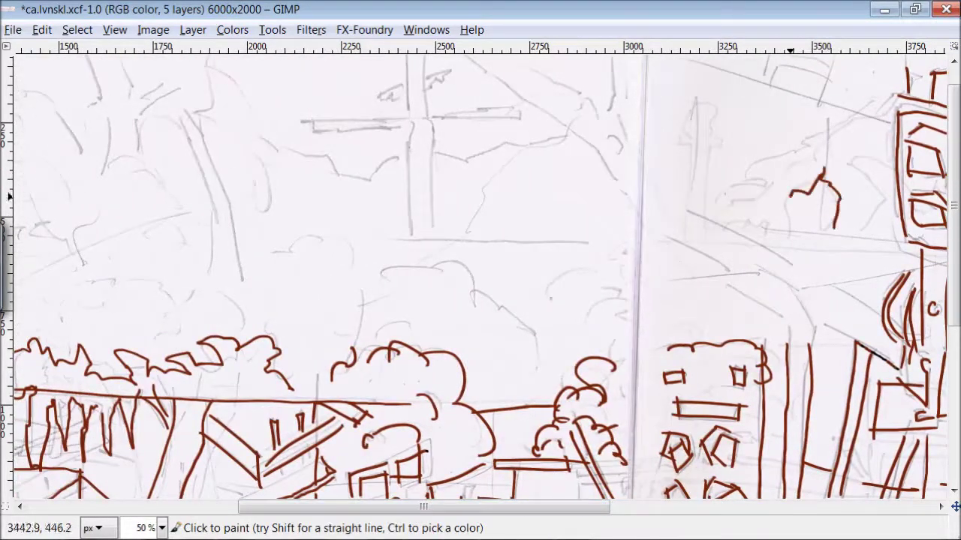
drag(683, 208, 795, 262)
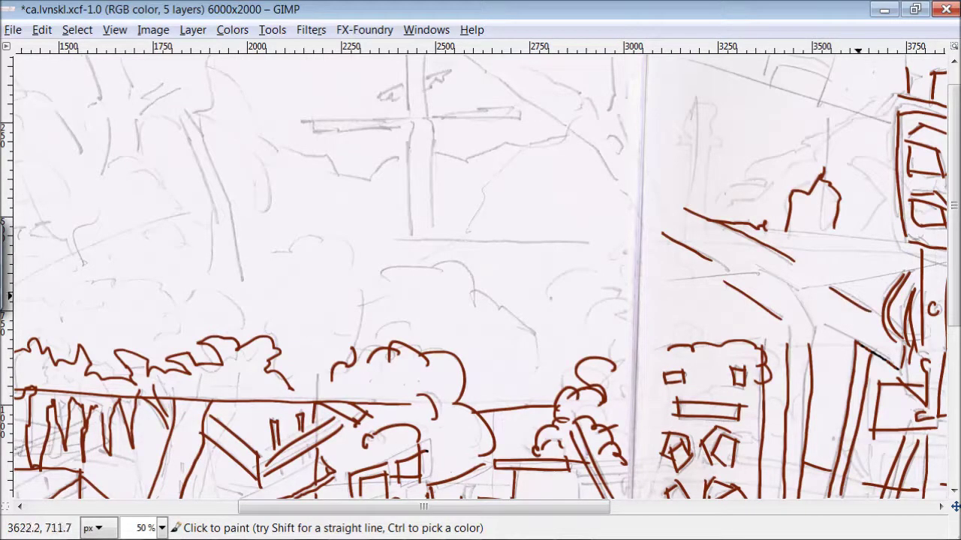
drag(637, 282, 764, 272)
mouse_move(757, 237)
mouse_down()
mouse_move(904, 242)
mouse_move(900, 256)
mouse_up()
drag(825, 117, 825, 185)
drag(826, 129, 860, 120)
mouse_move(802, 136)
mouse_down()
mouse_move(743, 165)
mouse_move(716, 202)
mouse_move(696, 96)
mouse_move(705, 211)
mouse_up()
drag(677, 140, 692, 138)
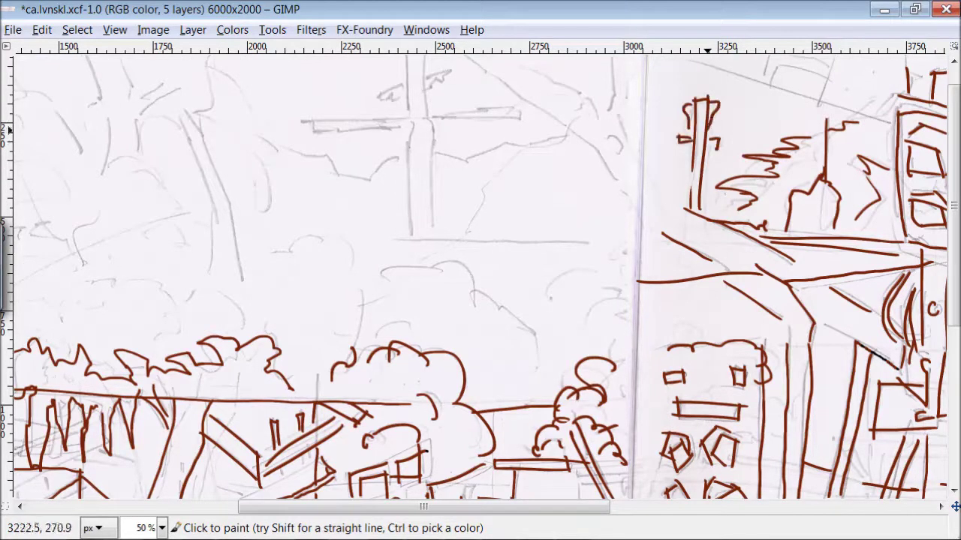
drag(891, 121, 698, 59)
Step: Outline two clouds above the middle bushes and a long horizon line
drag(535, 334, 469, 293)
mouse_move(548, 359)
mouse_down()
mouse_move(375, 300)
mouse_move(304, 387)
mouse_up()
mouse_move(338, 329)
mouse_down()
mouse_move(399, 318)
mouse_move(429, 301)
mouse_up()
drag(433, 327, 531, 390)
drag(546, 315, 630, 300)
mouse_move(563, 341)
mouse_down()
mouse_move(615, 311)
mouse_move(664, 353)
mouse_up()
drag(660, 368, 616, 398)
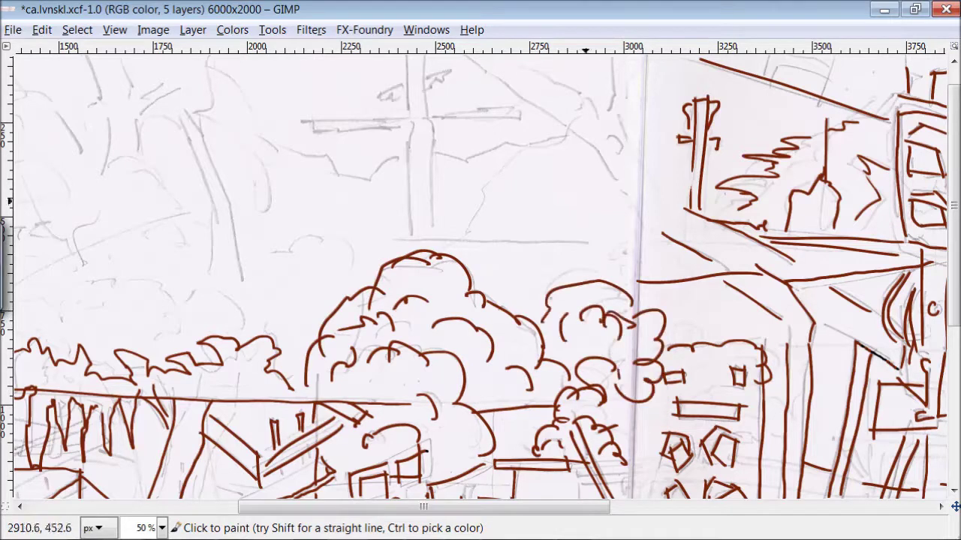
drag(656, 241, 378, 245)
Step: Ink the power pole's cross, top and a diagonal wire, plus a long tree trunk on the left
drag(411, 125, 401, 229)
mouse_move(432, 123)
mouse_down()
mouse_move(427, 239)
mouse_move(314, 128)
mouse_up()
mouse_move(411, 65)
mouse_down()
mouse_move(413, 115)
mouse_move(518, 113)
mouse_up()
drag(471, 57, 641, 212)
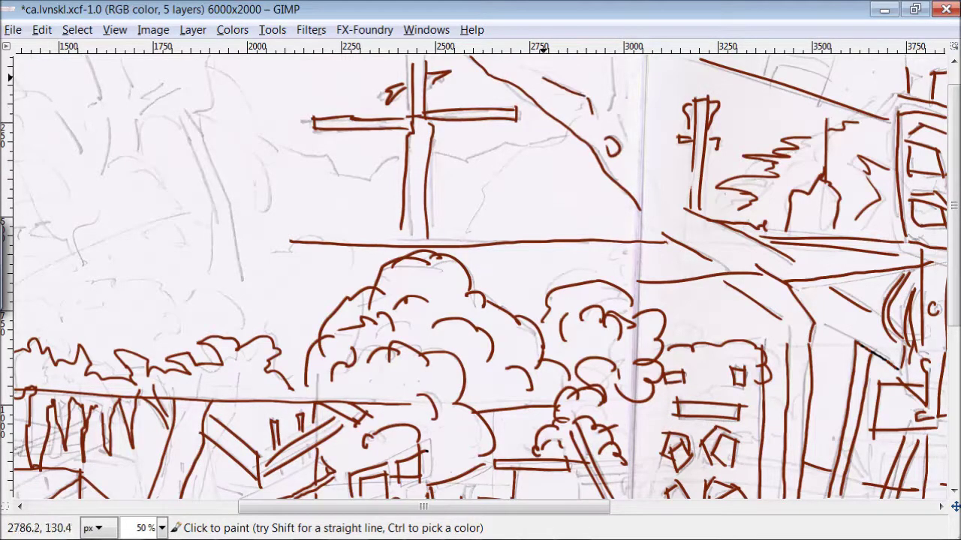
drag(395, 154, 325, 156)
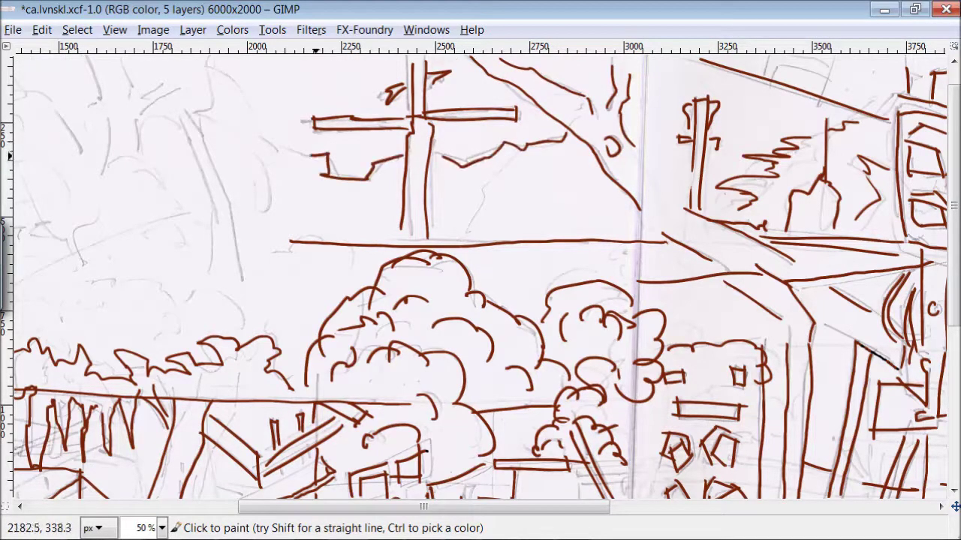
drag(172, 115, 212, 283)
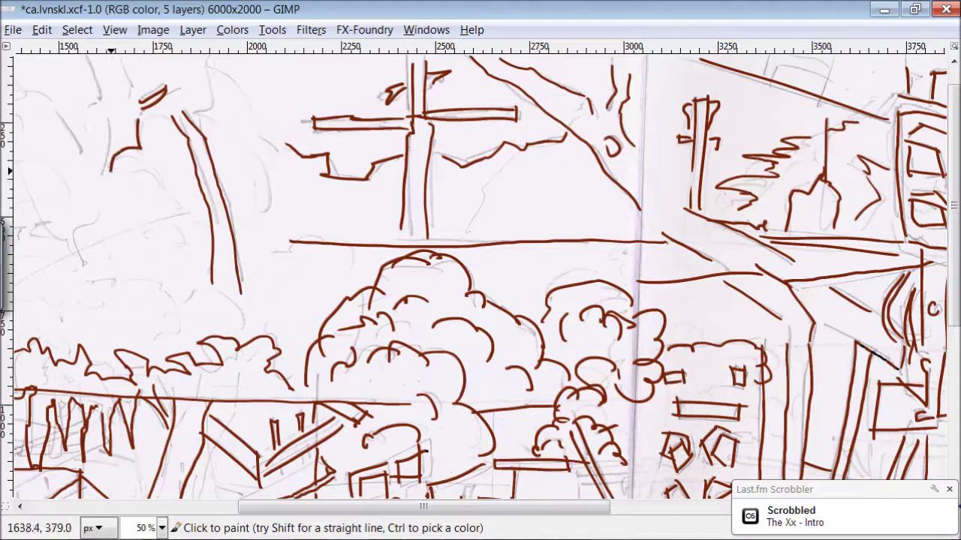
Step: Sketch tree and bush outlines along the left side
drag(94, 79, 111, 147)
mouse_move(208, 62)
mouse_down()
mouse_move(279, 189)
mouse_move(248, 225)
mouse_up()
mouse_move(173, 197)
mouse_down()
mouse_move(154, 250)
mouse_move(270, 342)
mouse_up()
drag(75, 296, 174, 343)
drag(105, 334, 147, 317)
drag(424, 507, 312, 507)
drag(298, 263, 346, 243)
mouse_move(308, 278)
mouse_down()
mouse_move(226, 345)
mouse_move(267, 372)
mouse_up()
Step: Outline a tall tree with a rounded canopy above the left bushes
drag(315, 292, 413, 176)
drag(431, 217, 394, 256)
mouse_move(382, 162)
mouse_down()
mouse_move(296, 101)
mouse_move(326, 191)
mouse_up()
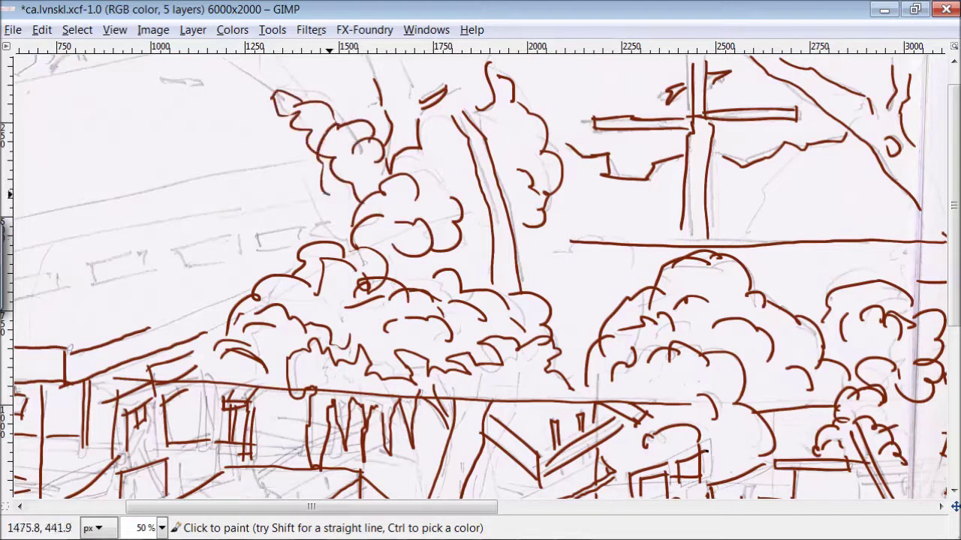
drag(330, 141, 303, 79)
Step: Draw the long left building's window, wall edges and upper and lower roof edges
drag(241, 261, 172, 249)
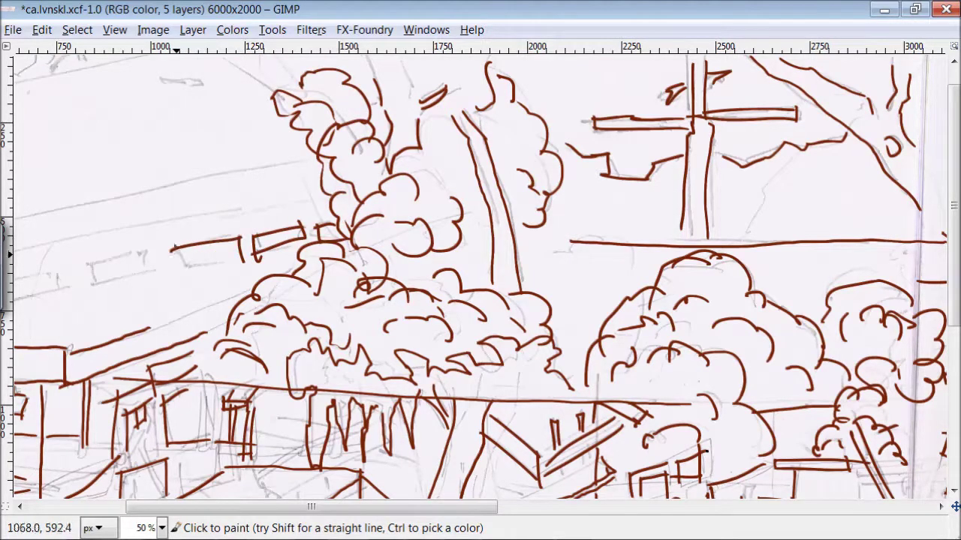
drag(314, 154, 24, 204)
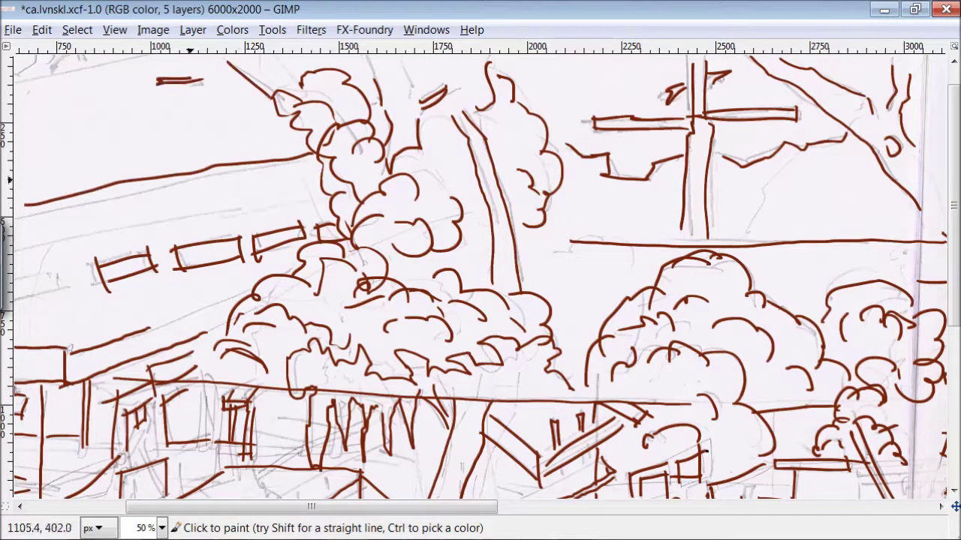
drag(390, 507, 294, 508)
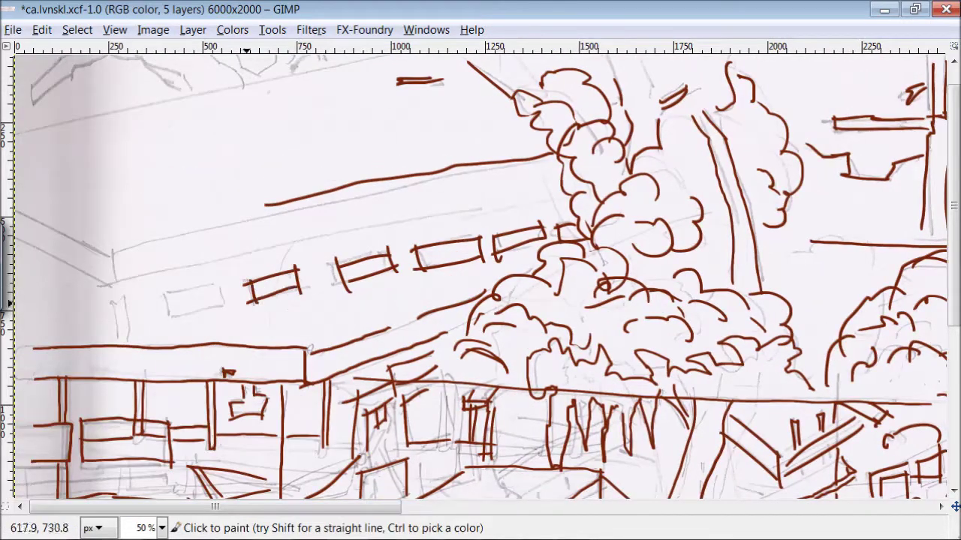
drag(34, 246, 96, 278)
drag(34, 221, 113, 251)
drag(323, 198, 187, 230)
drag(564, 194, 107, 281)
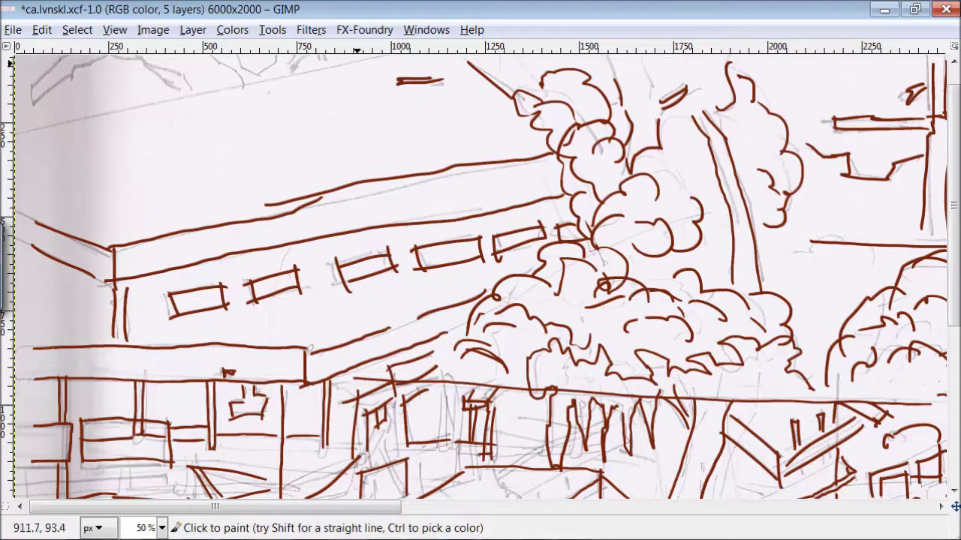
drag(355, 63, 35, 134)
drag(45, 92, 132, 60)
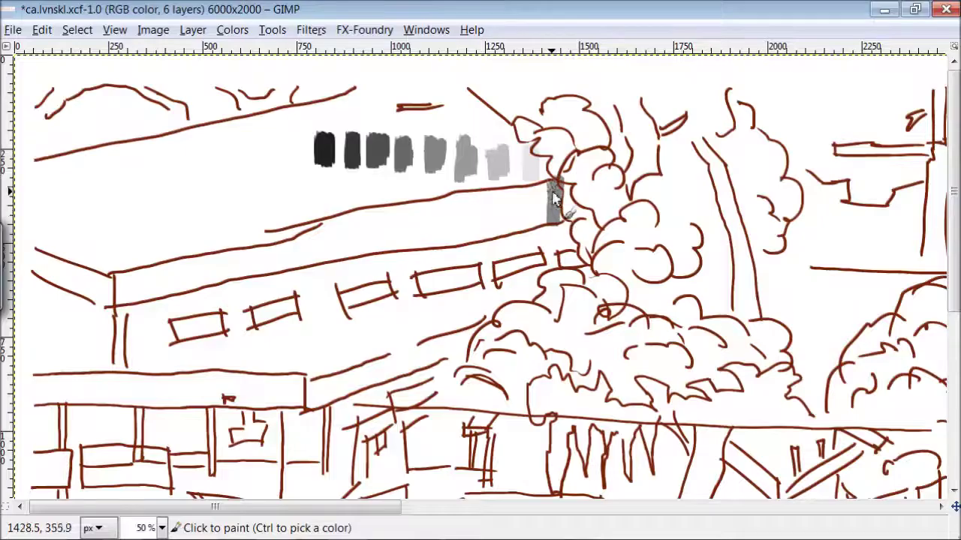
Step: Brush grey shading along the upper-left building's roof band
mouse_move(551, 192)
mouse_down()
mouse_move(556, 206)
mouse_move(473, 237)
mouse_move(376, 225)
mouse_move(324, 258)
mouse_move(261, 253)
mouse_move(129, 291)
mouse_move(57, 290)
mouse_move(83, 279)
mouse_up()
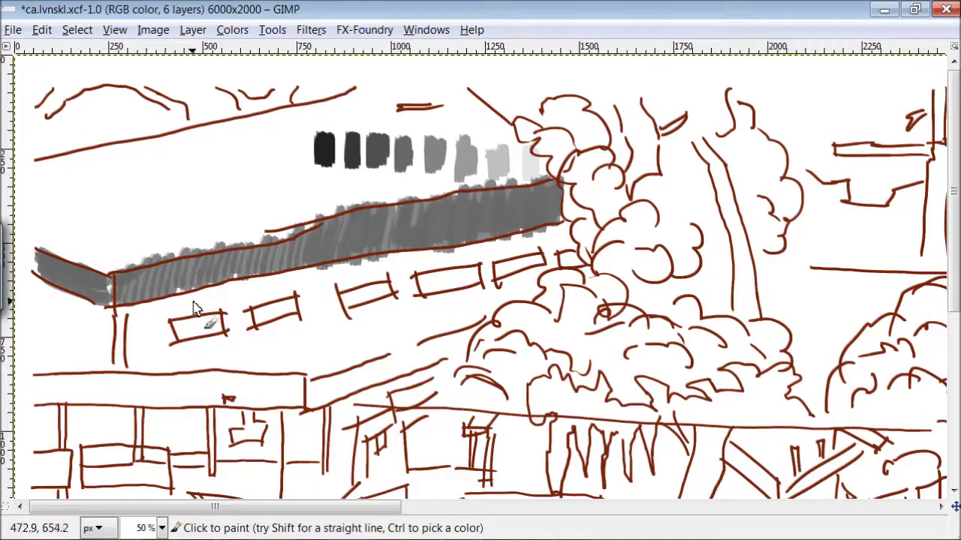
Step: Paint the roof end and windows grey, the facade and left wing near-black, and a grey band beneath
mouse_move(499, 274)
mouse_down()
mouse_move(539, 259)
mouse_move(197, 348)
mouse_move(233, 358)
mouse_up()
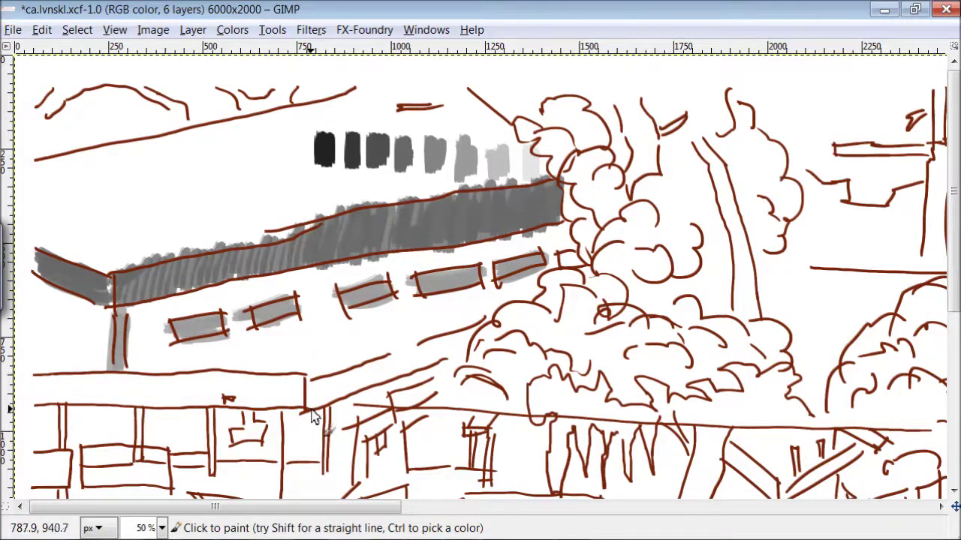
mouse_move(542, 243)
mouse_down()
mouse_move(570, 245)
mouse_move(527, 244)
mouse_move(488, 270)
mouse_move(530, 291)
mouse_move(479, 271)
mouse_move(437, 275)
mouse_move(421, 300)
mouse_move(474, 303)
mouse_move(399, 348)
mouse_move(362, 334)
mouse_move(293, 331)
mouse_move(330, 370)
mouse_move(314, 269)
mouse_move(386, 272)
mouse_move(298, 293)
mouse_move(273, 317)
mouse_move(264, 364)
mouse_move(136, 372)
mouse_move(186, 374)
mouse_move(236, 318)
mouse_move(170, 304)
mouse_move(221, 332)
mouse_up()
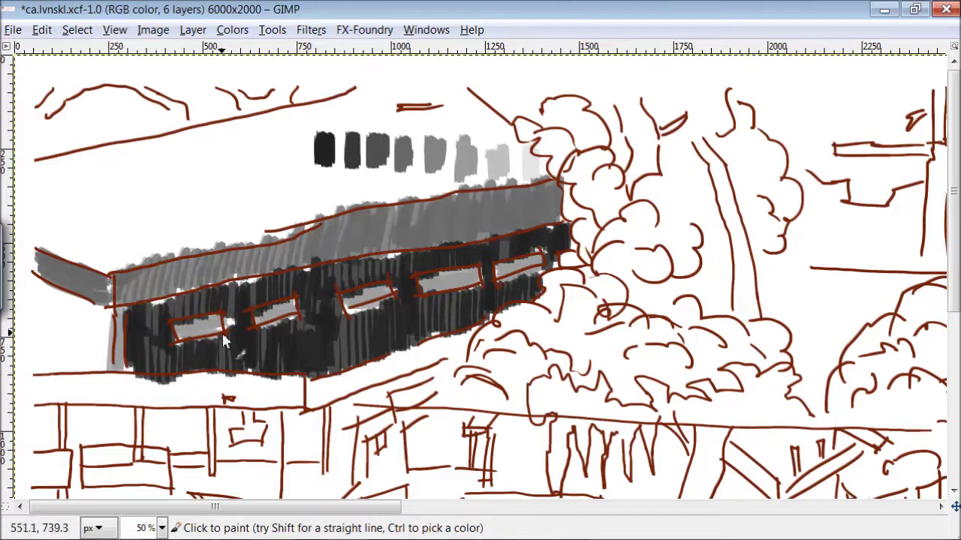
mouse_move(112, 287)
mouse_down()
mouse_move(36, 293)
mouse_move(51, 359)
mouse_move(84, 342)
mouse_up()
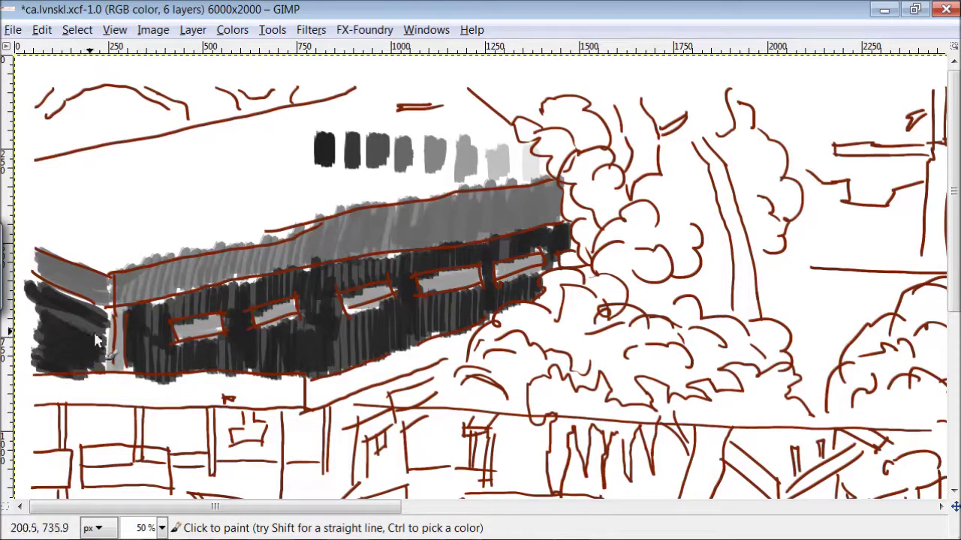
mouse_move(450, 339)
mouse_down()
mouse_move(360, 399)
mouse_move(321, 406)
mouse_move(221, 402)
mouse_move(218, 392)
mouse_move(136, 402)
mouse_move(152, 402)
mouse_move(117, 389)
mouse_up()
Step: Shade the support columns grey, then wash light grey over the sky above the roofline
drag(248, 419, 259, 458)
drag(214, 409, 214, 477)
mouse_move(138, 405)
mouse_down()
mouse_move(156, 461)
mouse_move(143, 484)
mouse_move(106, 479)
mouse_move(153, 486)
mouse_move(171, 465)
mouse_up()
mouse_move(60, 401)
mouse_down()
mouse_move(75, 486)
mouse_move(33, 450)
mouse_move(37, 492)
mouse_up()
drag(328, 401, 328, 495)
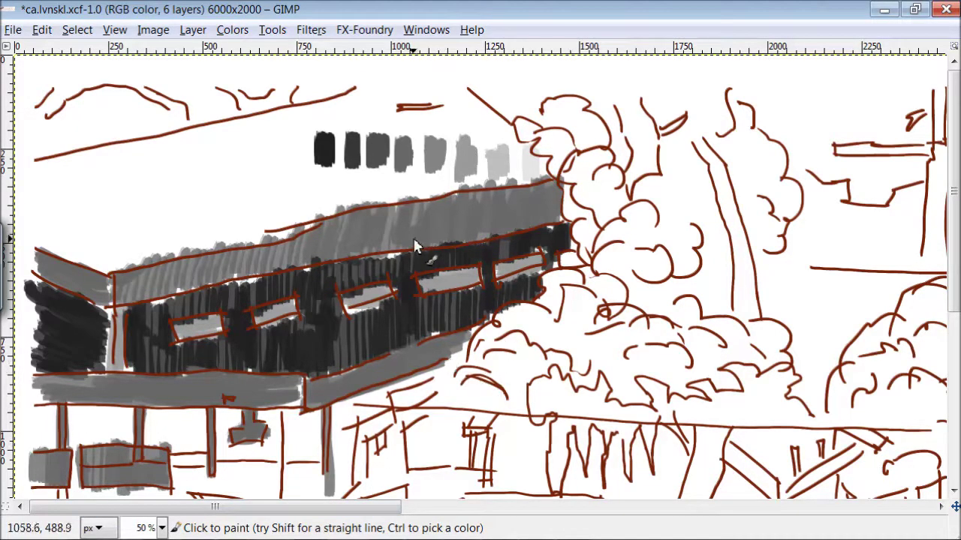
ctrl+click(499, 161)
key(bracketright)
key(bracketright)
key(bracketright)
key(bracketright)
mouse_move(156, 265)
mouse_down()
mouse_move(82, 236)
mouse_move(76, 171)
mouse_move(150, 203)
mouse_move(261, 184)
mouse_move(243, 142)
mouse_move(482, 112)
mouse_move(332, 107)
mouse_move(200, 148)
mouse_up()
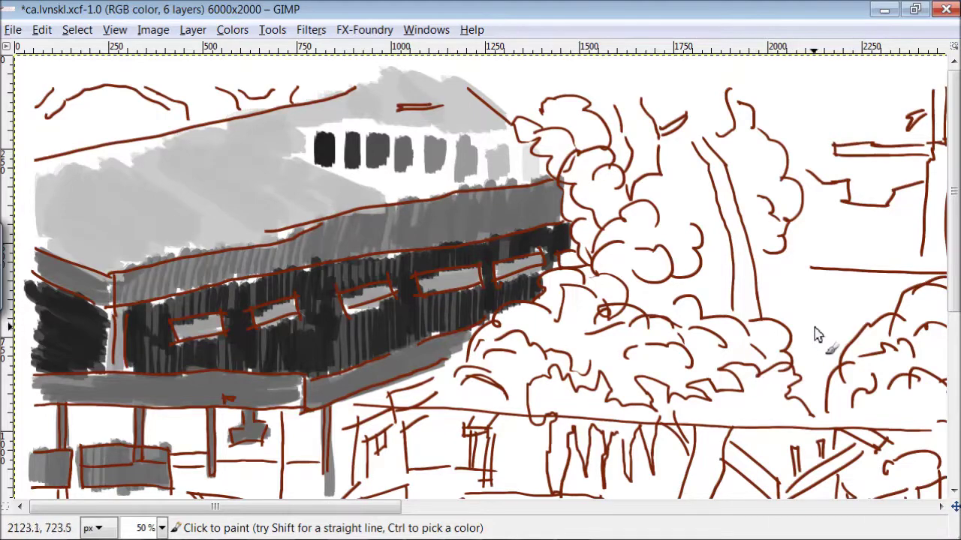
Step: Pick a dark grey, shrink the brush and paint the pole's crossbar near-black
scroll(947, 228, down, 5)
scroll(947, 229, down, 5)
scroll(947, 229, up, 10)
key(o)
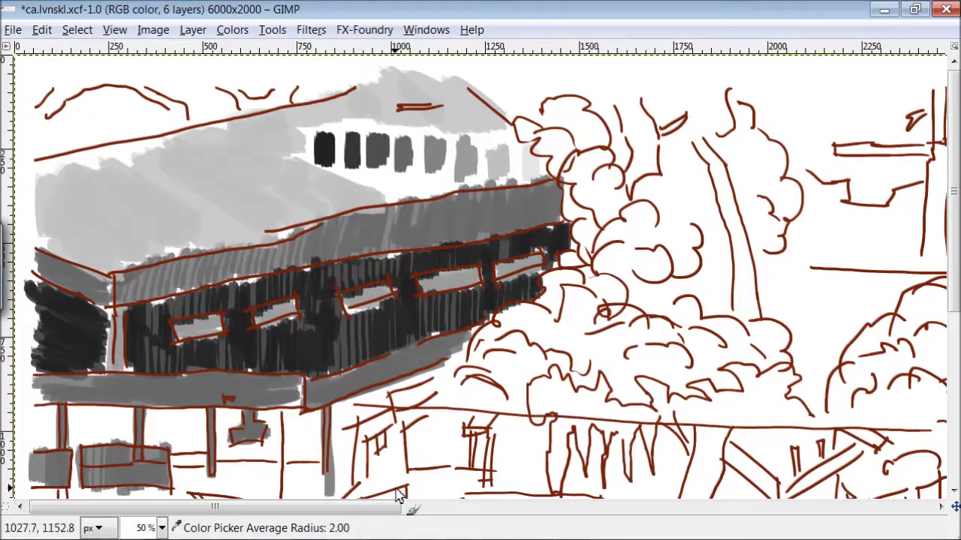
scroll(547, 362, right, 5)
mouse_move(719, 157)
mouse_down()
mouse_move(712, 255)
mouse_move(717, 88)
mouse_move(671, 160)
mouse_move(612, 150)
mouse_up()
key(bracketleft)
key(bracketleft)
key(bracketleft)
key(bracketleft)
key(bracketleft)
key(bracketleft)
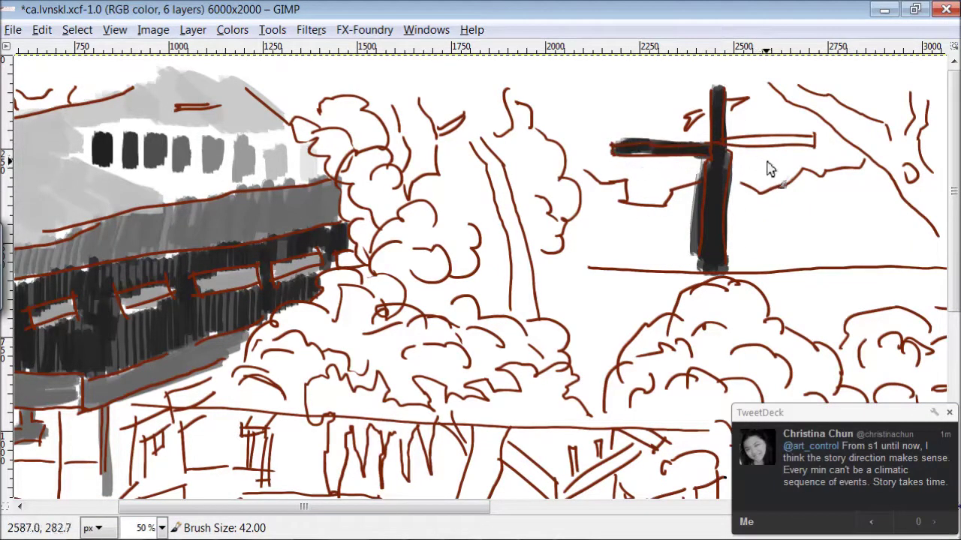
mouse_move(766, 150)
mouse_down()
mouse_move(819, 143)
mouse_move(725, 147)
mouse_up()
drag(697, 230, 713, 276)
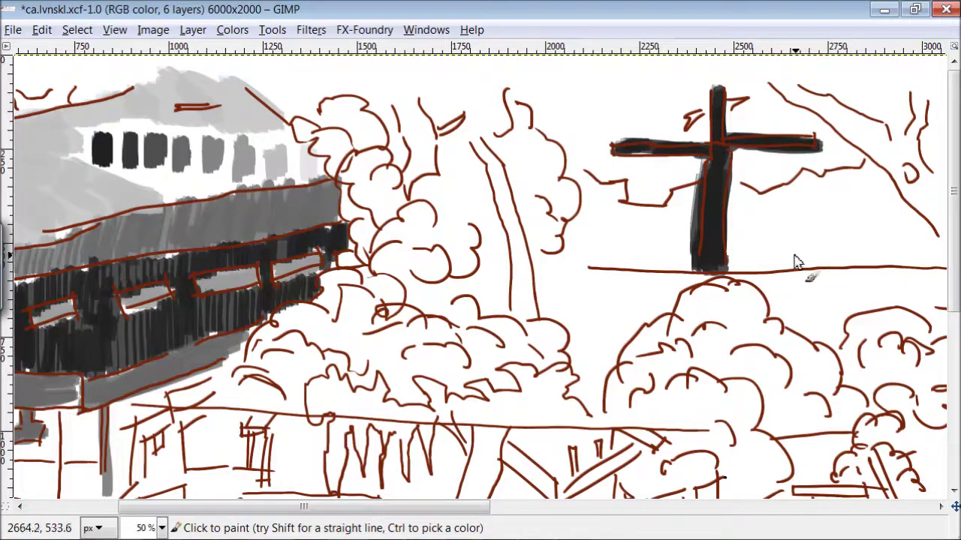
Step: Paint the V-shaped roof lines, the tall tree trunk and branches near-black
mouse_move(650, 437)
mouse_down()
mouse_move(556, 491)
mouse_move(499, 443)
mouse_up()
mouse_move(472, 138)
mouse_down()
mouse_move(510, 218)
mouse_move(525, 300)
mouse_up()
drag(517, 248, 540, 321)
mouse_move(769, 73)
mouse_down()
mouse_move(887, 142)
mouse_move(903, 171)
mouse_move(923, 117)
mouse_move(902, 192)
mouse_move(942, 234)
mouse_up()
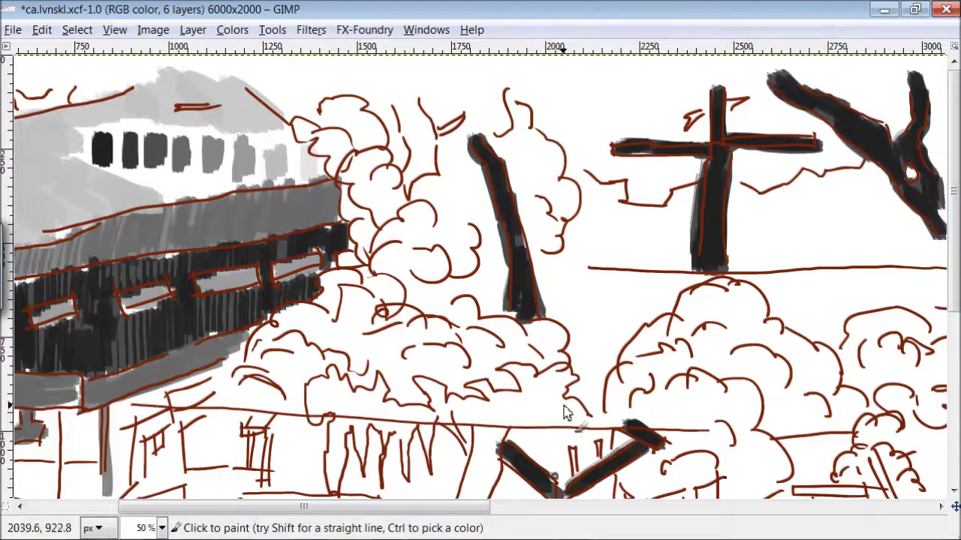
mouse_move(418, 96)
mouse_down()
mouse_move(424, 185)
mouse_move(405, 198)
mouse_up()
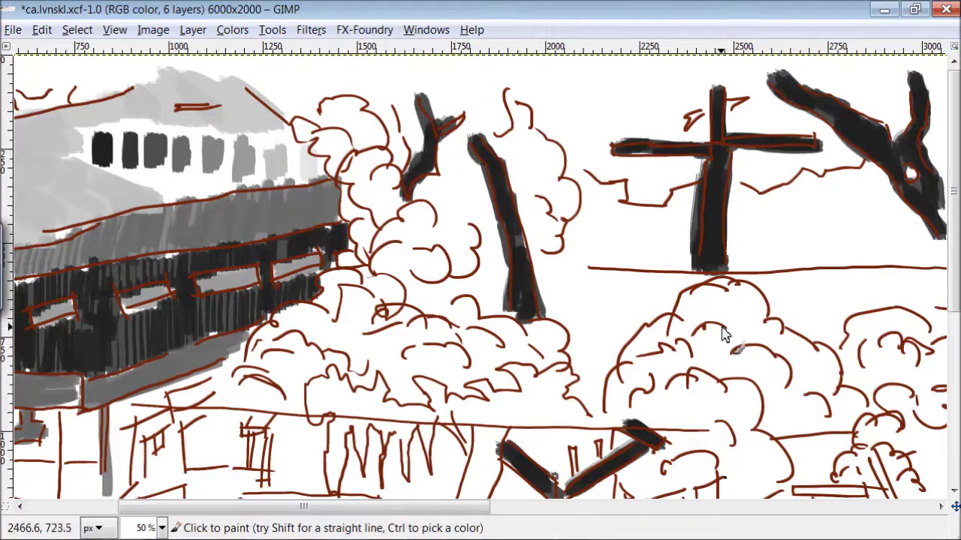
Step: Pick a light grey from the painting and fill the tree canopies with it
ctrl+click(288, 174)
mouse_move(559, 176)
mouse_down()
mouse_move(559, 225)
mouse_move(517, 106)
mouse_move(539, 198)
mouse_move(525, 225)
mouse_up()
mouse_move(480, 229)
mouse_down()
mouse_move(452, 267)
mouse_move(429, 233)
mouse_move(406, 261)
mouse_move(382, 193)
mouse_move(320, 132)
mouse_move(355, 143)
mouse_move(346, 275)
mouse_move(420, 313)
mouse_move(411, 370)
mouse_move(280, 365)
mouse_move(320, 346)
mouse_move(526, 366)
mouse_move(506, 379)
mouse_move(427, 368)
mouse_up()
mouse_move(710, 286)
mouse_down()
mouse_move(707, 342)
mouse_move(623, 383)
mouse_move(722, 384)
mouse_move(665, 414)
mouse_move(712, 353)
mouse_move(803, 426)
mouse_move(802, 410)
mouse_move(909, 321)
mouse_move(786, 435)
mouse_move(698, 409)
mouse_up()
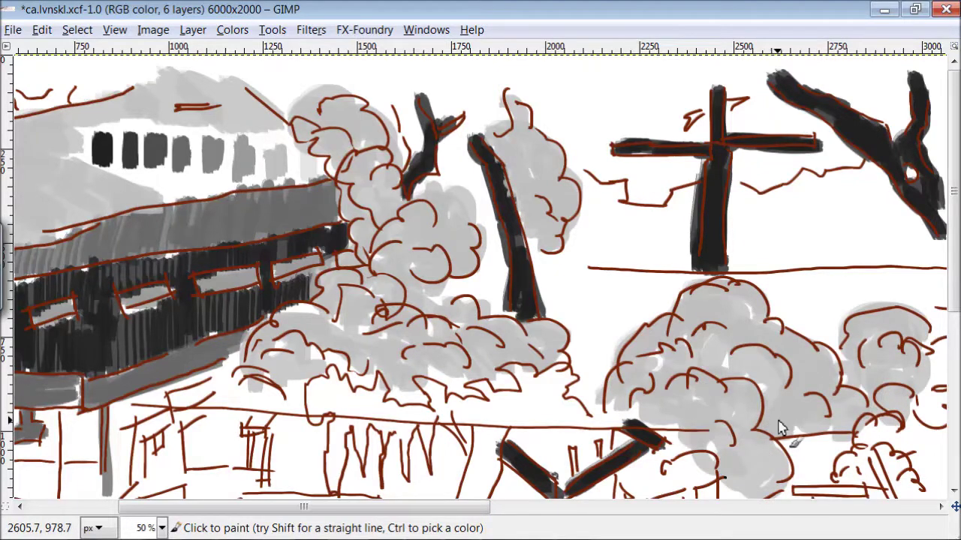
drag(428, 506, 600, 507)
Step: Paint the small distant pole and the right-hand traffic signal and its pole black
drag(573, 135, 578, 153)
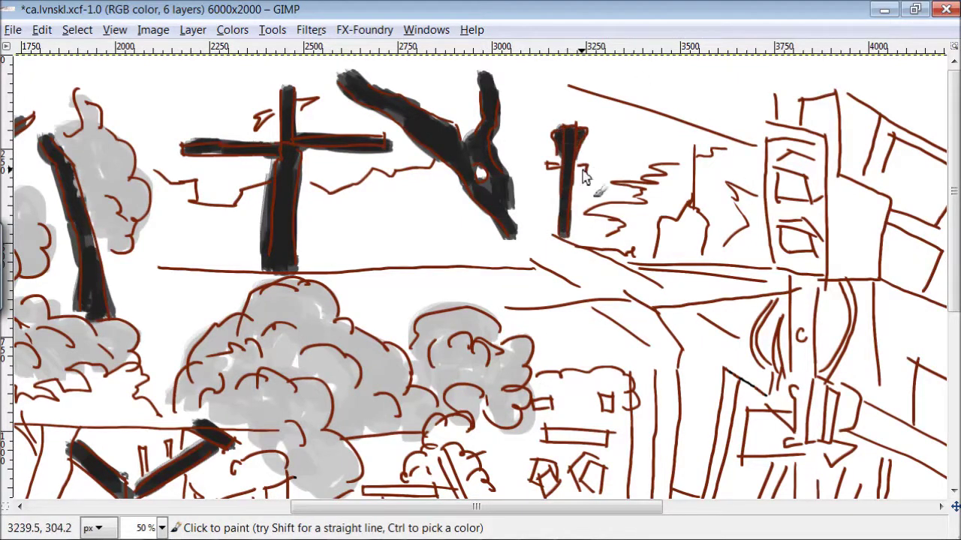
drag(800, 280, 800, 293)
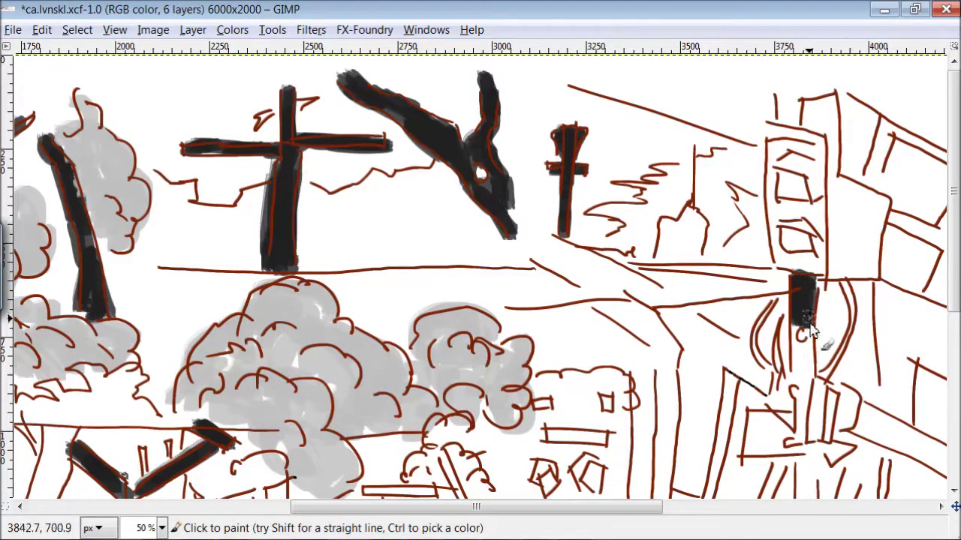
mouse_move(801, 358)
mouse_down()
mouse_move(809, 401)
mouse_move(805, 272)
mouse_move(776, 220)
mouse_move(808, 152)
mouse_move(821, 181)
mouse_move(808, 263)
mouse_up()
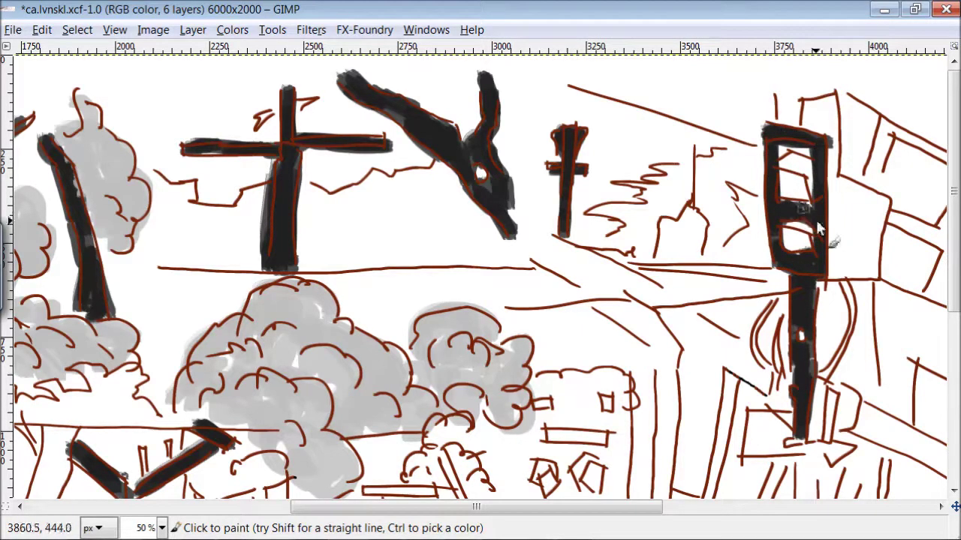
drag(789, 217, 816, 364)
mouse_move(810, 132)
mouse_down()
mouse_move(845, 185)
mouse_move(844, 242)
mouse_move(830, 193)
mouse_move(875, 274)
mouse_move(855, 311)
mouse_move(785, 318)
mouse_move(783, 378)
mouse_up()
mouse_move(828, 461)
mouse_down()
mouse_move(801, 375)
mouse_move(869, 423)
mouse_up()
scroll(825, 420, down, 5)
mouse_move(803, 192)
mouse_down()
mouse_move(797, 347)
mouse_move(811, 431)
mouse_move(788, 398)
mouse_up()
Step: Paint a grey ring around the upper sign, fill the lower sign black, and grey the box left of the pole
mouse_move(751, 345)
mouse_down()
mouse_move(729, 301)
mouse_move(676, 323)
mouse_move(706, 368)
mouse_move(736, 324)
mouse_up()
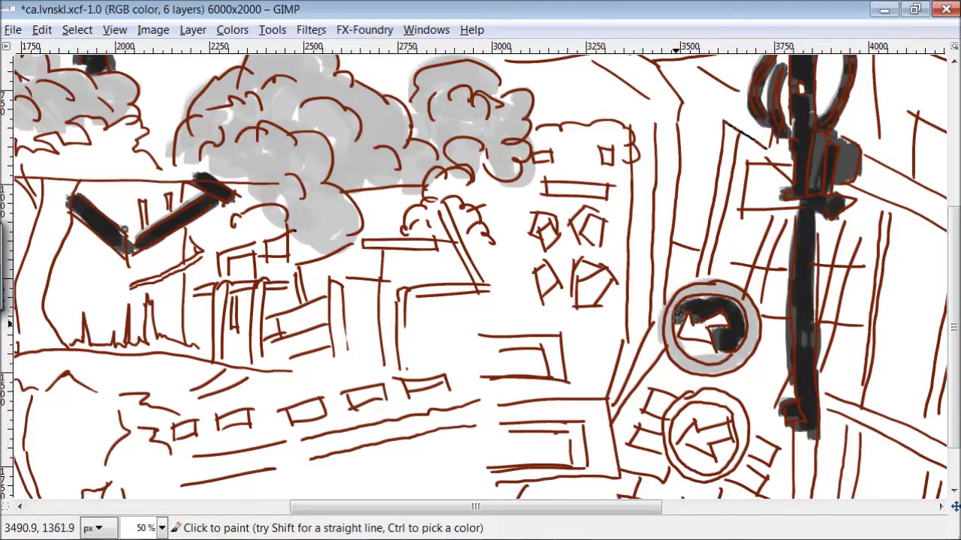
drag(704, 410, 683, 450)
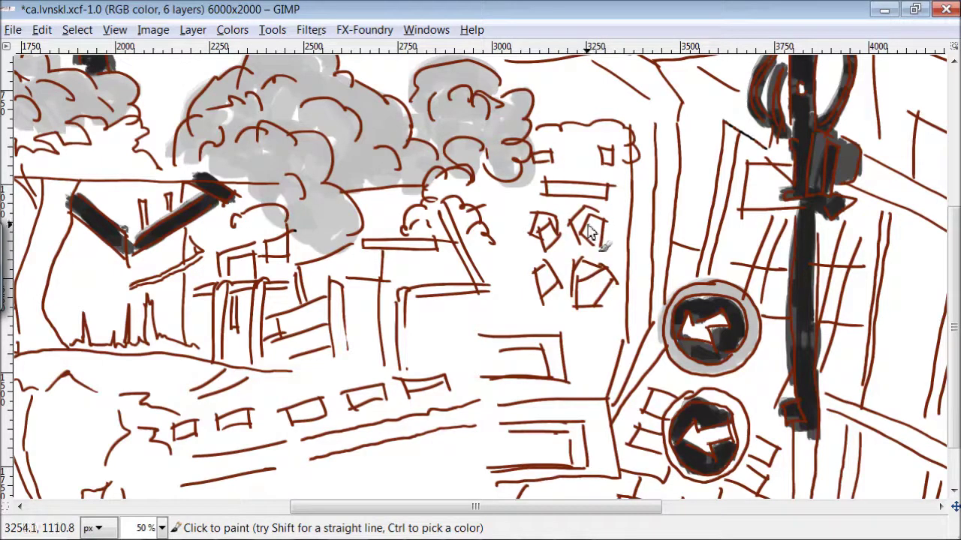
drag(609, 188, 542, 189)
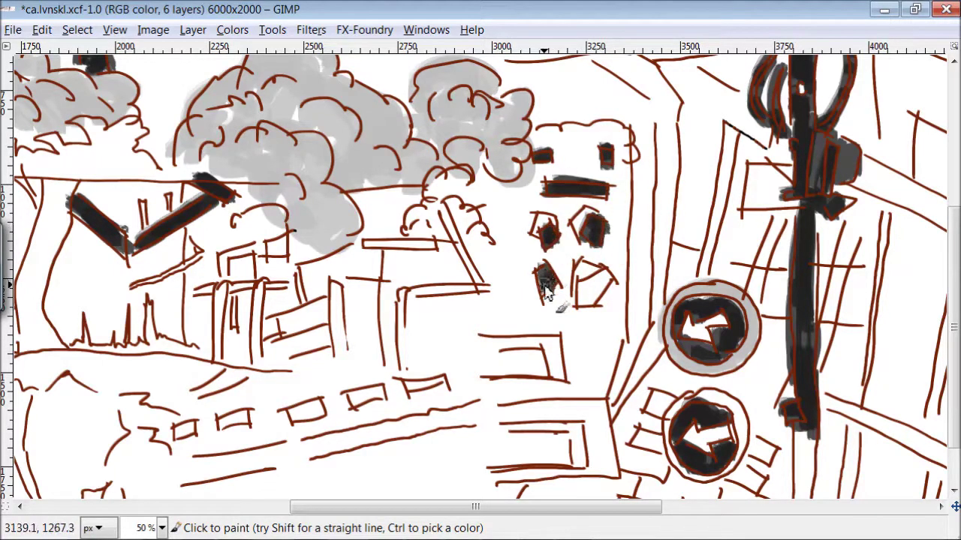
mouse_move(791, 173)
mouse_down()
mouse_move(749, 206)
mouse_move(780, 191)
mouse_up()
Step: Darken the road rectangles, the bar, diagonal and L shape, and the foreground shapes
drag(426, 388, 360, 405)
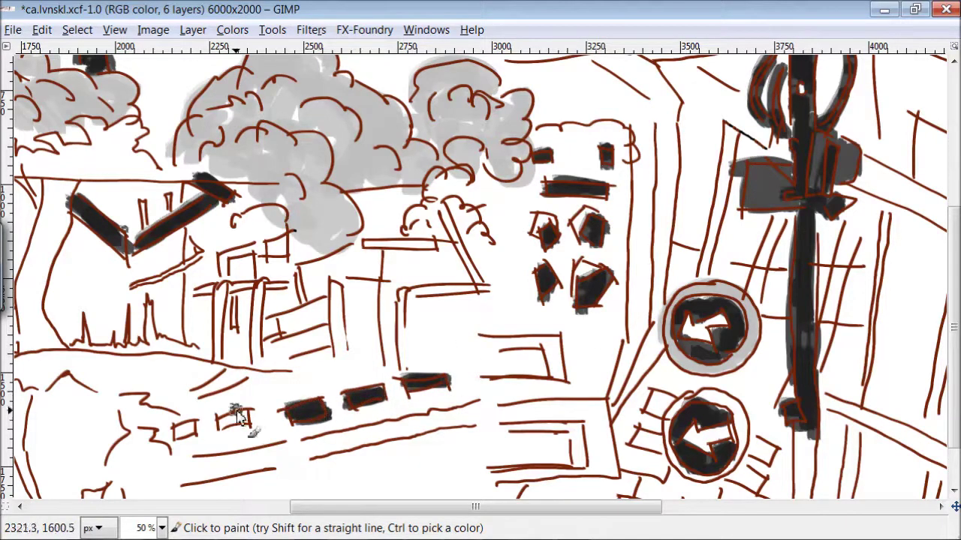
drag(242, 414, 216, 420)
drag(439, 243, 365, 244)
mouse_move(437, 201)
mouse_down()
mouse_move(484, 297)
mouse_move(405, 344)
mouse_move(402, 368)
mouse_up()
mouse_move(559, 338)
mouse_down()
mouse_move(460, 338)
mouse_move(480, 375)
mouse_up()
mouse_move(608, 406)
mouse_down()
mouse_move(548, 411)
mouse_move(604, 462)
mouse_move(511, 476)
mouse_up()
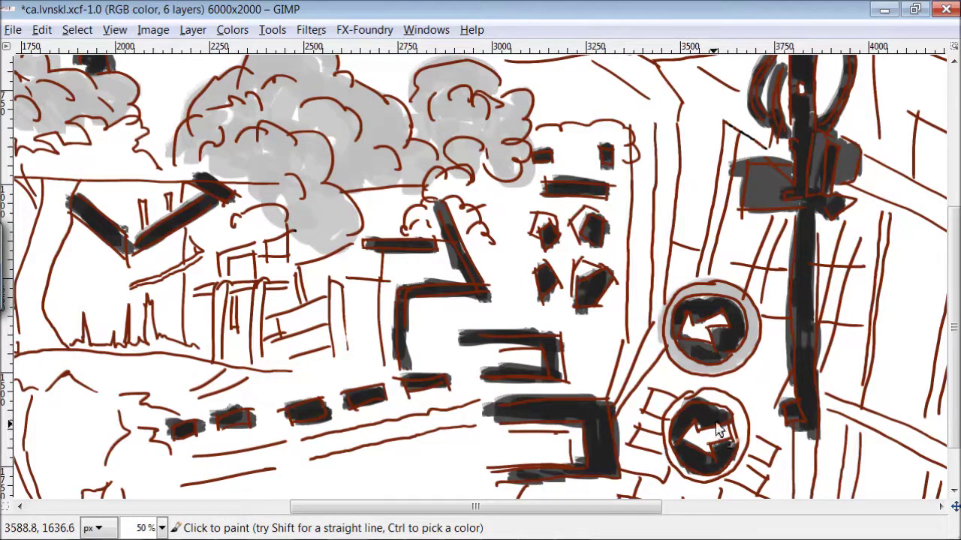
Step: Darken the lines on the right and extend the stroke up the right line
scroll(751, 368, down, 2)
drag(800, 357, 807, 400)
mouse_move(854, 362)
mouse_down()
mouse_move(942, 394)
mouse_move(820, 330)
mouse_move(833, 486)
mouse_up()
drag(912, 471, 940, 403)
drag(875, 282, 884, 152)
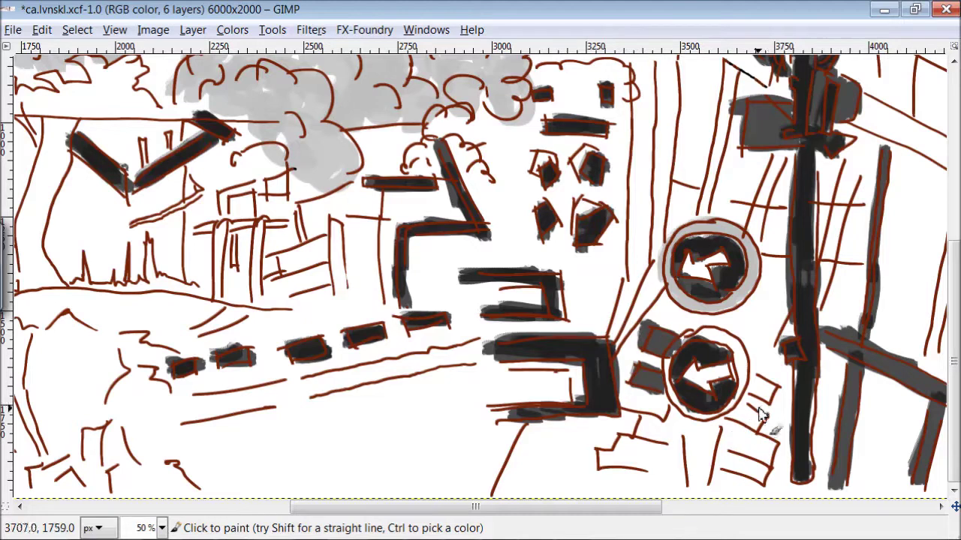
Step: Shade grey beneath and to the left of the lower circular sign
mouse_move(743, 424)
mouse_down()
mouse_move(763, 451)
mouse_move(720, 450)
mouse_up()
drag(701, 488, 681, 425)
mouse_move(702, 470)
mouse_down()
mouse_move(707, 461)
mouse_move(679, 485)
mouse_move(672, 448)
mouse_move(627, 404)
mouse_up()
mouse_move(613, 508)
mouse_down()
mouse_move(422, 491)
mouse_move(355, 365)
mouse_up()
Step: Paint the foreground post, diagonal trunks and middle tree trunk dark
drag(327, 397, 320, 444)
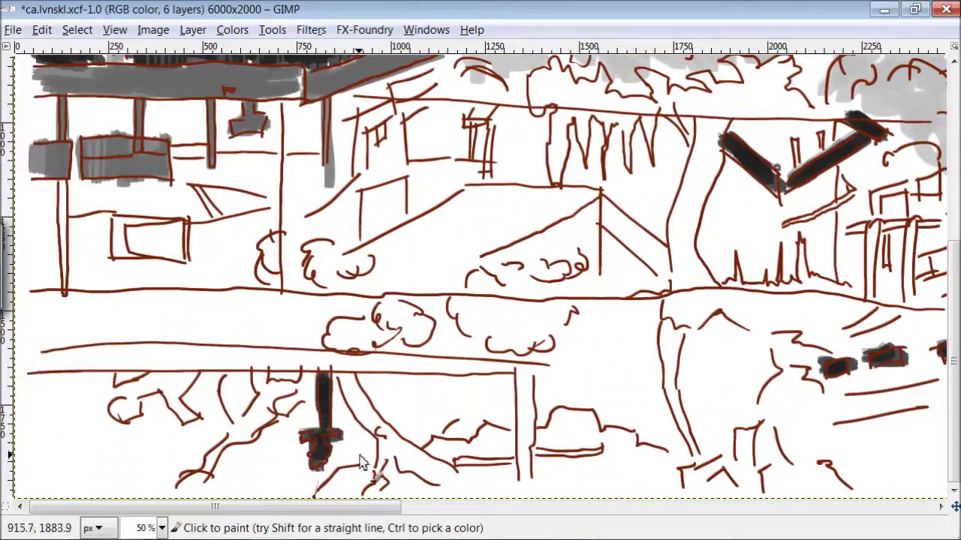
mouse_move(349, 386)
mouse_down()
mouse_move(412, 454)
mouse_move(405, 469)
mouse_up()
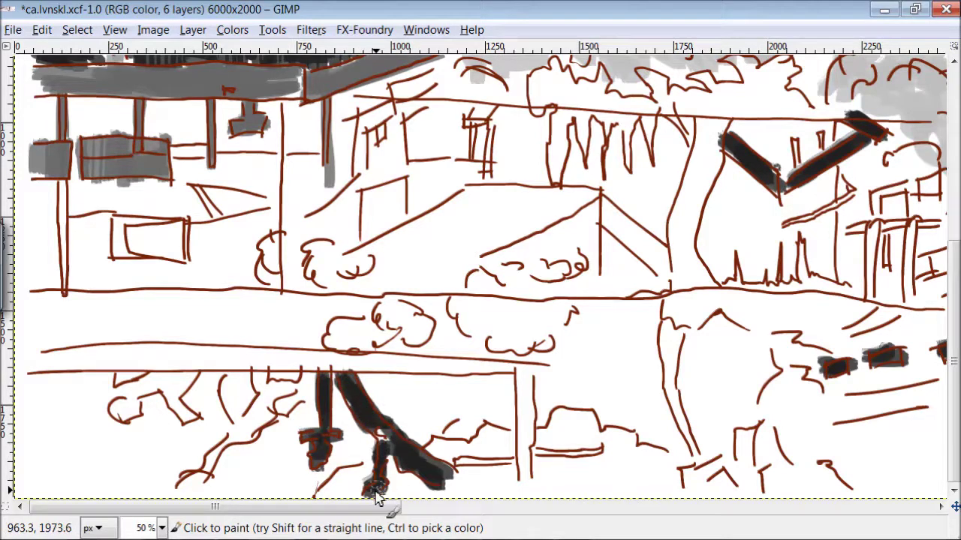
mouse_move(331, 397)
mouse_down()
mouse_move(262, 387)
mouse_move(251, 442)
mouse_move(210, 392)
mouse_move(197, 431)
mouse_move(212, 481)
mouse_up()
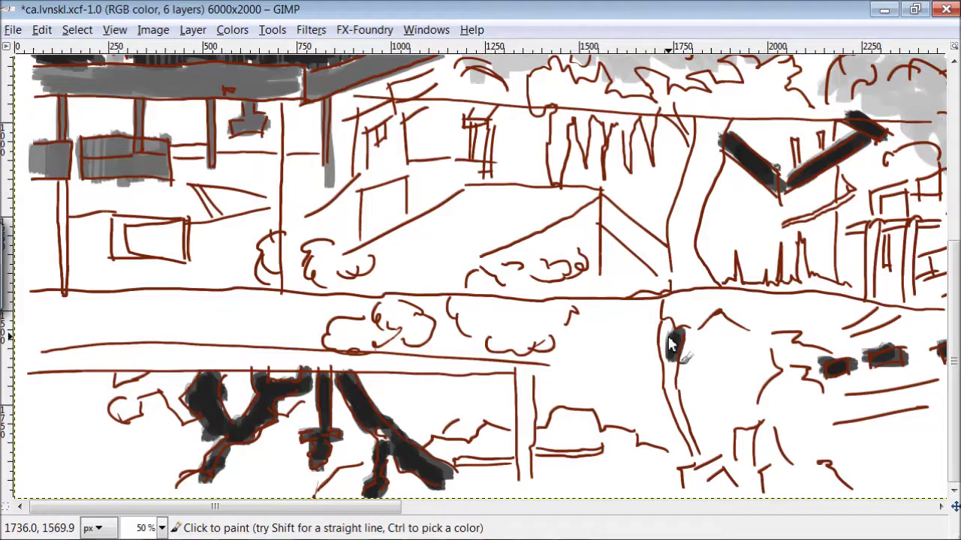
mouse_move(727, 275)
mouse_down()
mouse_move(687, 313)
mouse_move(698, 203)
mouse_move(683, 212)
mouse_move(694, 186)
mouse_up()
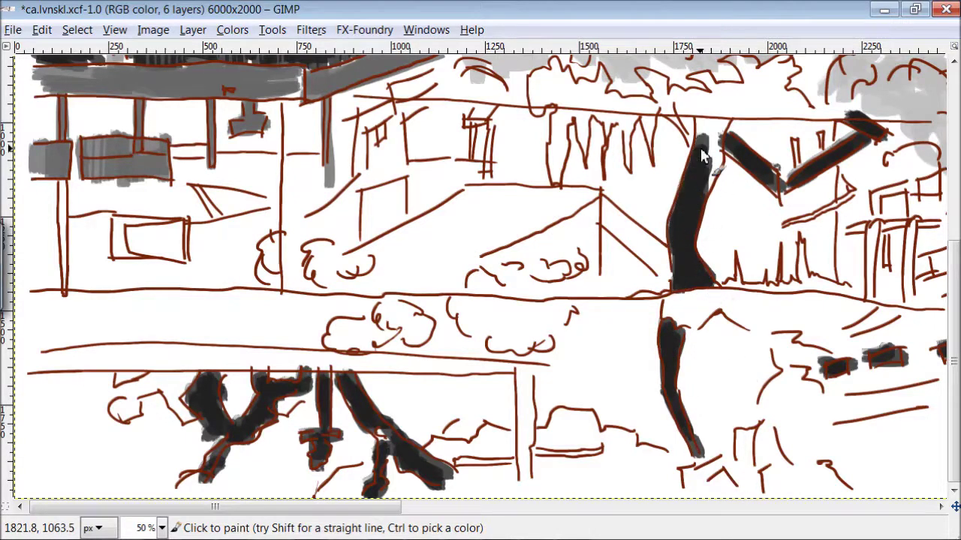
drag(723, 139, 712, 231)
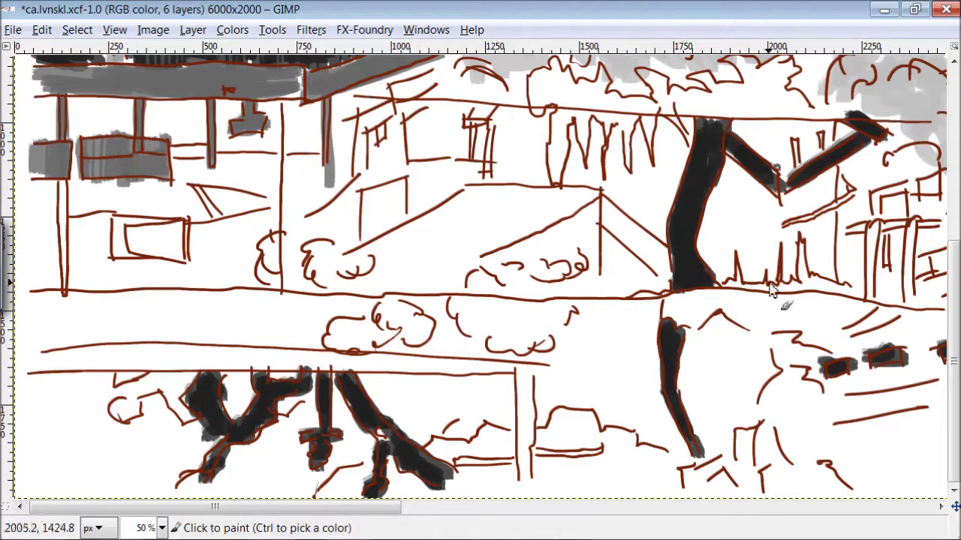
Step: Fill the bush row, lower structure, gaps between trunks and lower-left ground with grey
mouse_move(454, 308)
mouse_down()
mouse_move(543, 318)
mouse_move(544, 328)
mouse_up()
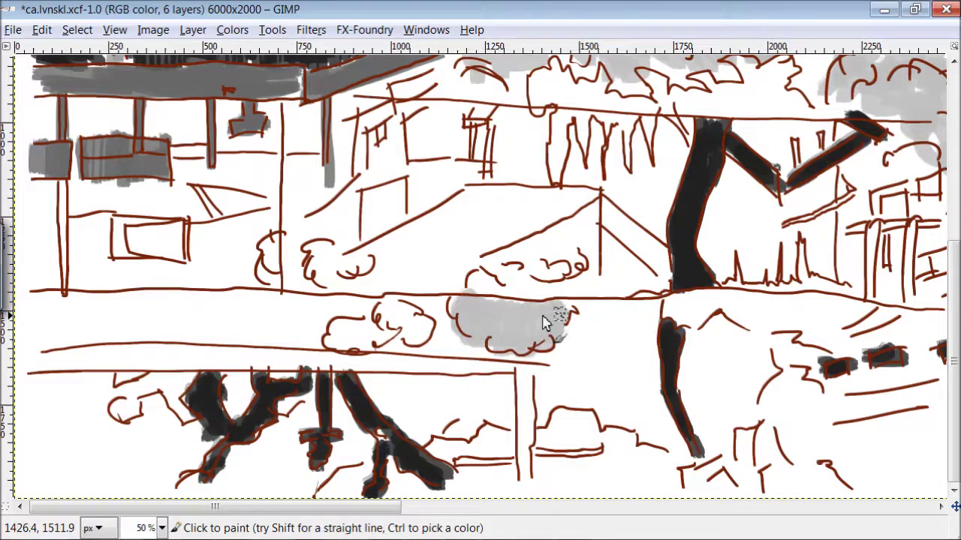
mouse_move(403, 324)
mouse_down()
mouse_move(375, 321)
mouse_move(354, 268)
mouse_move(259, 256)
mouse_up()
mouse_move(544, 252)
mouse_down()
mouse_move(552, 279)
mouse_move(504, 264)
mouse_up()
mouse_move(484, 400)
mouse_down()
mouse_move(496, 393)
mouse_move(425, 437)
mouse_move(403, 388)
mouse_move(471, 398)
mouse_up()
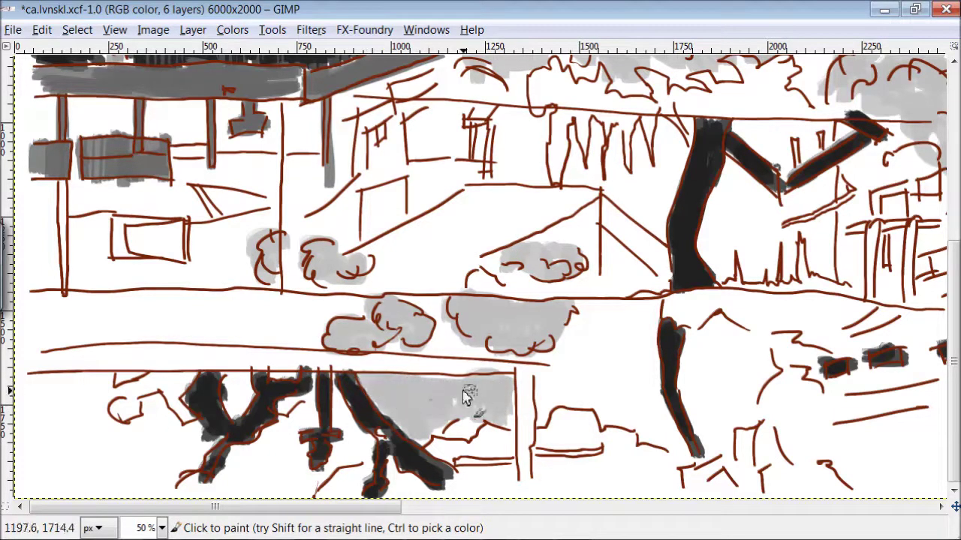
drag(382, 443, 342, 415)
mouse_move(339, 450)
mouse_down()
mouse_move(312, 486)
mouse_move(295, 409)
mouse_move(250, 452)
mouse_move(270, 440)
mouse_move(242, 393)
mouse_up()
mouse_move(200, 470)
mouse_down()
mouse_move(165, 424)
mouse_move(108, 415)
mouse_move(91, 398)
mouse_move(65, 421)
mouse_move(157, 437)
mouse_move(152, 479)
mouse_move(74, 438)
mouse_up()
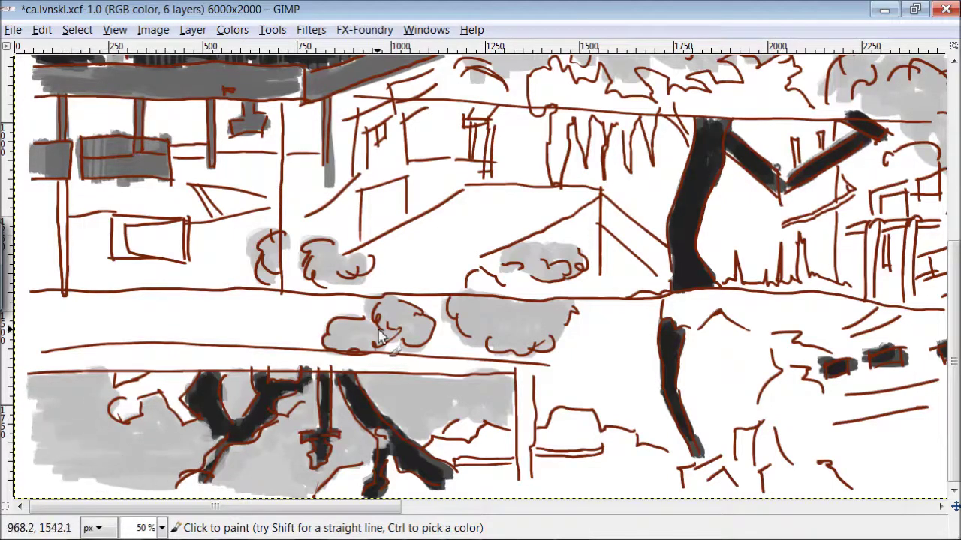
scroll(581, 405, up, 1)
Step: Darken the tree canopy's underside and add hanging grey strokes beneath it
scroll(582, 405, up, 5)
scroll(525, 217, up, 1)
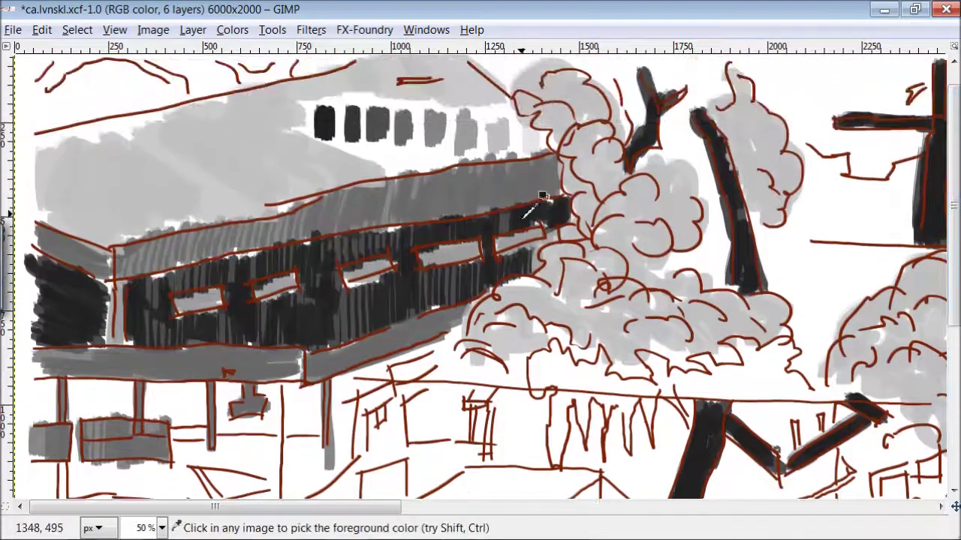
ctrl+click(379, 129)
mouse_move(798, 337)
mouse_down()
mouse_move(737, 337)
mouse_move(818, 396)
mouse_move(705, 408)
mouse_move(659, 392)
mouse_move(767, 399)
mouse_up()
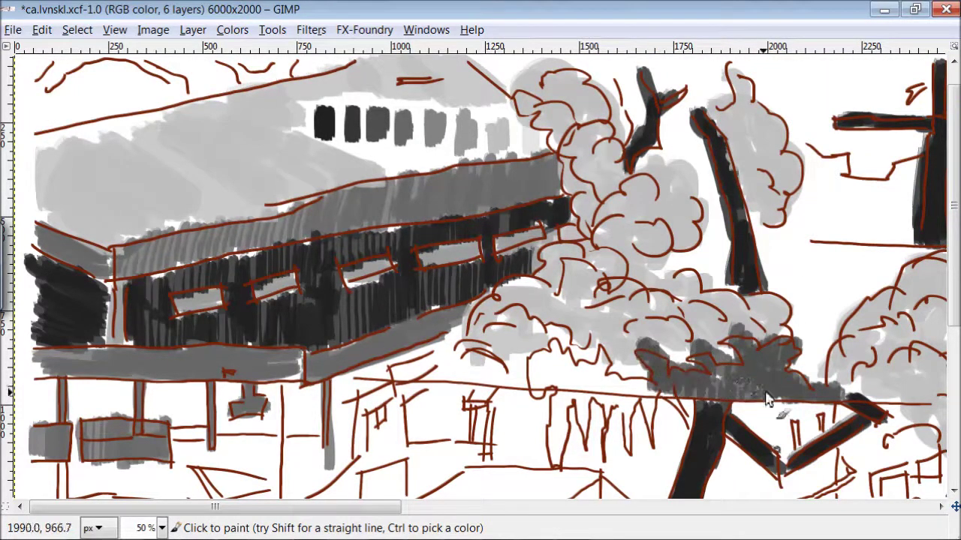
mouse_move(625, 383)
mouse_down()
mouse_move(573, 365)
mouse_move(541, 370)
mouse_move(612, 398)
mouse_up()
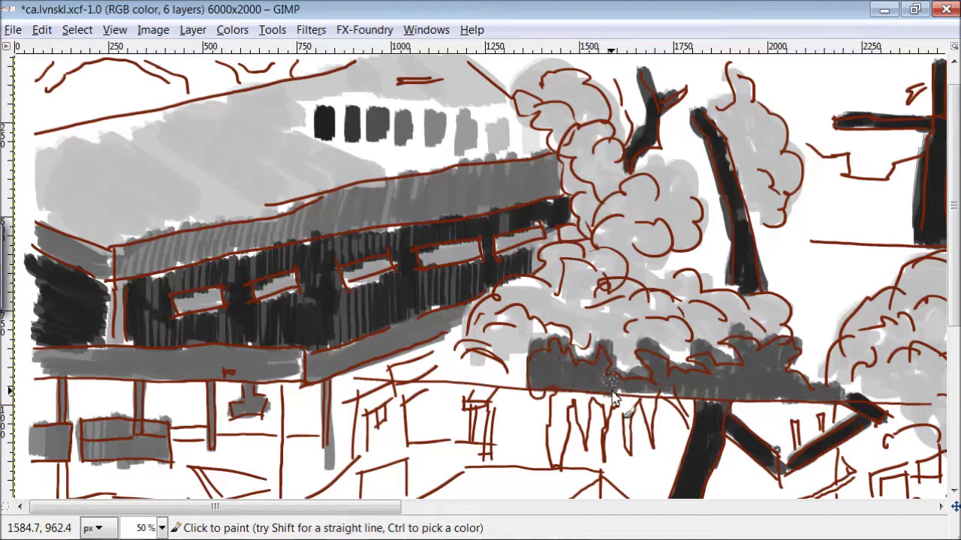
ctrl+click(430, 198)
mouse_move(541, 399)
mouse_down()
mouse_move(571, 452)
mouse_move(595, 417)
mouse_move(644, 407)
mouse_up()
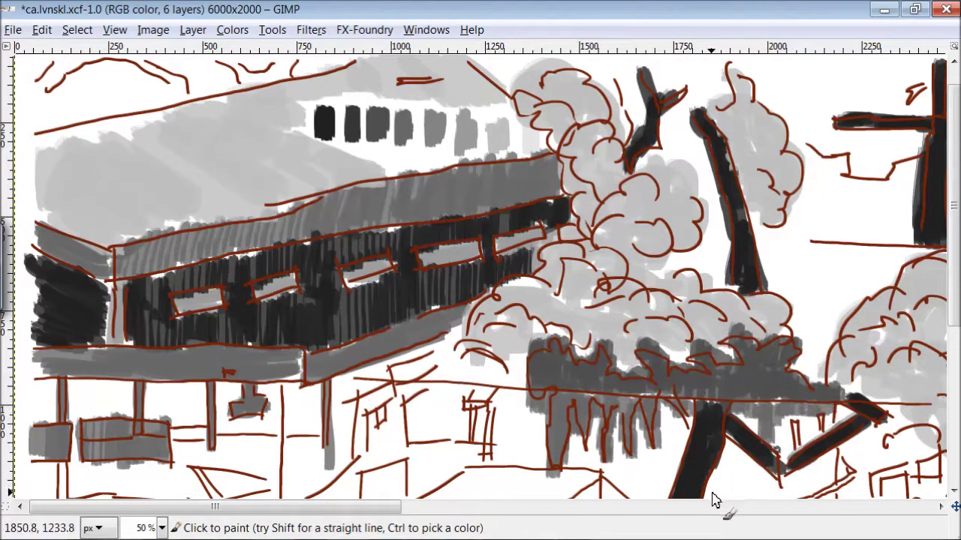
Step: Shade the sloped roof, small boxes, long lower ground band and left post in dark grey
scroll(578, 304, down, 3)
scroll(577, 304, down, 2)
mouse_move(578, 304)
mouse_down()
mouse_move(486, 318)
mouse_move(459, 343)
mouse_move(343, 371)
mouse_move(397, 409)
mouse_move(534, 320)
mouse_up()
mouse_move(389, 335)
mouse_down()
mouse_move(379, 353)
mouse_move(364, 330)
mouse_up()
mouse_move(184, 357)
mouse_down()
mouse_move(188, 371)
mouse_move(137, 359)
mouse_up()
mouse_move(652, 465)
mouse_down()
mouse_move(625, 428)
mouse_move(495, 474)
mouse_move(416, 469)
mouse_up()
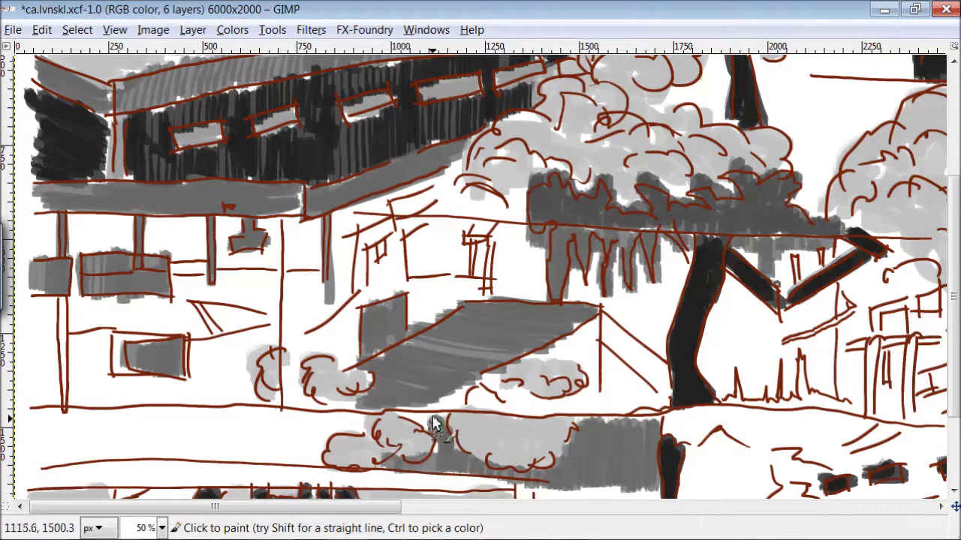
mouse_move(368, 424)
mouse_down()
mouse_move(286, 439)
mouse_move(233, 427)
mouse_move(172, 457)
mouse_move(240, 464)
mouse_move(130, 460)
mouse_move(76, 415)
mouse_move(33, 411)
mouse_up()
drag(66, 296, 63, 406)
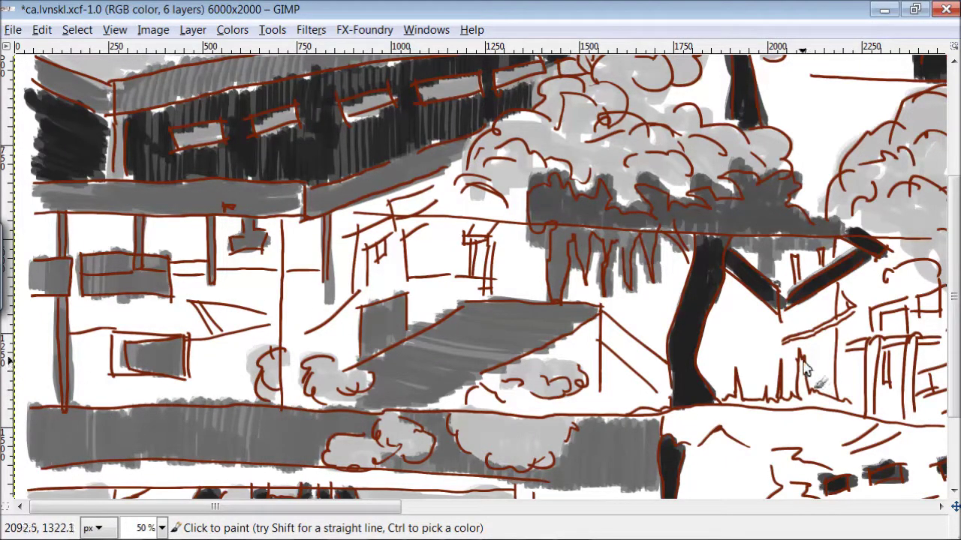
Step: Grey the strip below the bushes, then shade the foreground post and crossbeam
ctrl+click(713, 352)
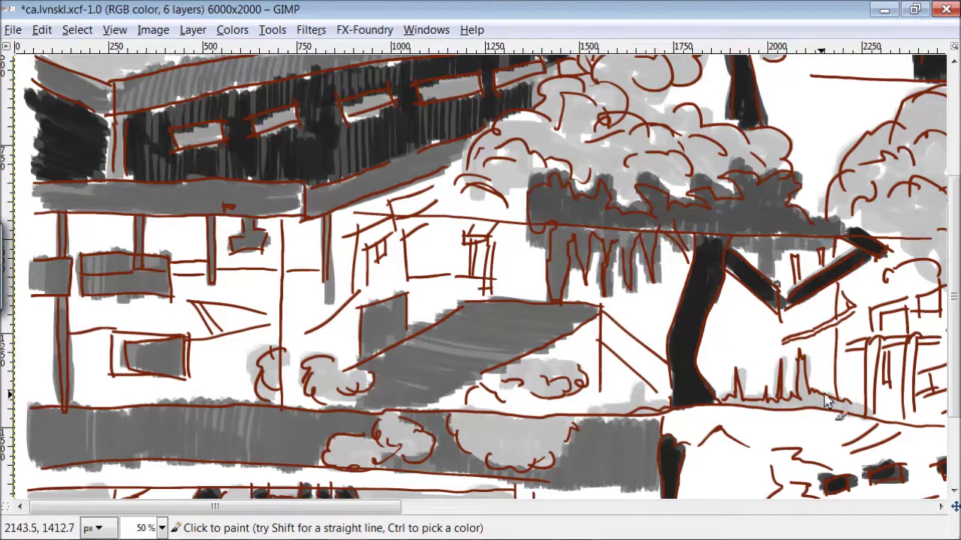
scroll(930, 387, down, 5)
mouse_move(596, 283)
mouse_down()
mouse_move(493, 268)
mouse_move(435, 289)
mouse_up()
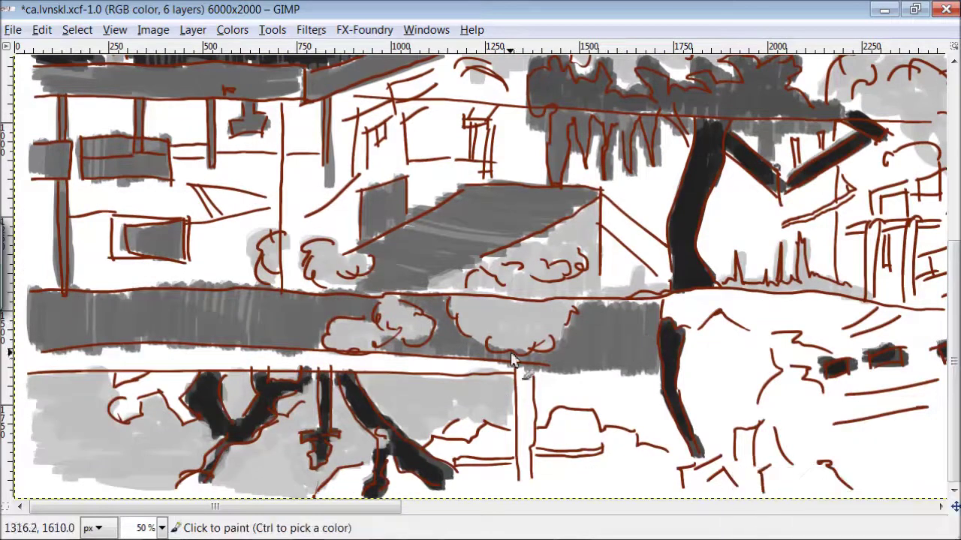
drag(524, 374, 530, 397)
drag(471, 355, 353, 362)
drag(525, 405, 531, 463)
drag(454, 459, 607, 450)
mouse_move(525, 443)
mouse_down()
mouse_move(523, 372)
mouse_move(526, 488)
mouse_up()
drag(456, 459, 609, 452)
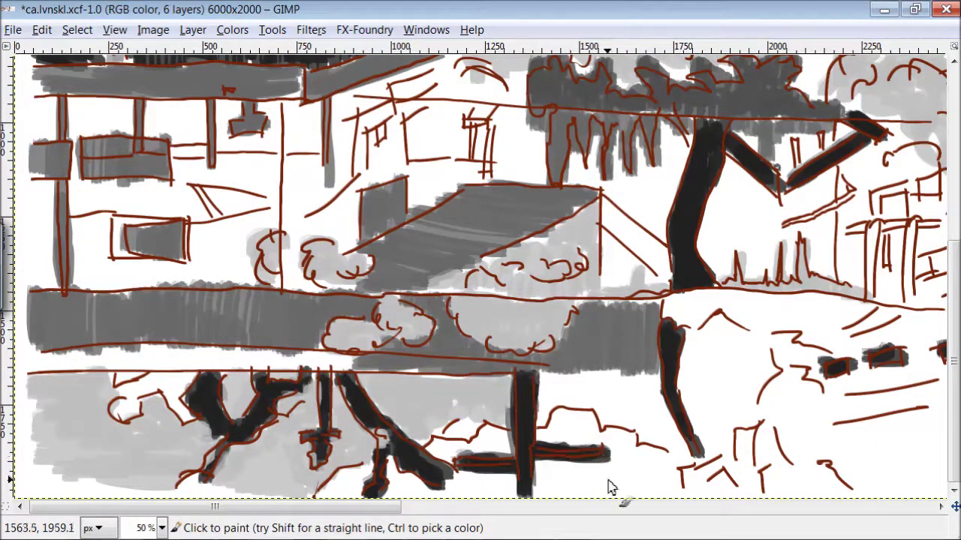
Step: Shade the shrubs beside the beam, areas around the dark tree, and the road band grey
mouse_move(666, 468)
mouse_down()
mouse_move(620, 452)
mouse_move(642, 437)
mouse_move(584, 441)
mouse_move(541, 474)
mouse_up()
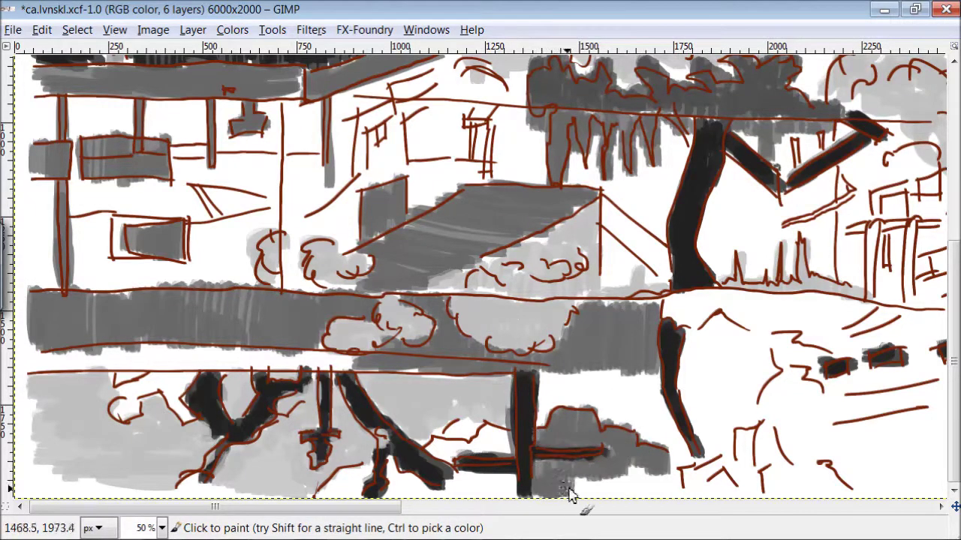
drag(615, 486, 668, 487)
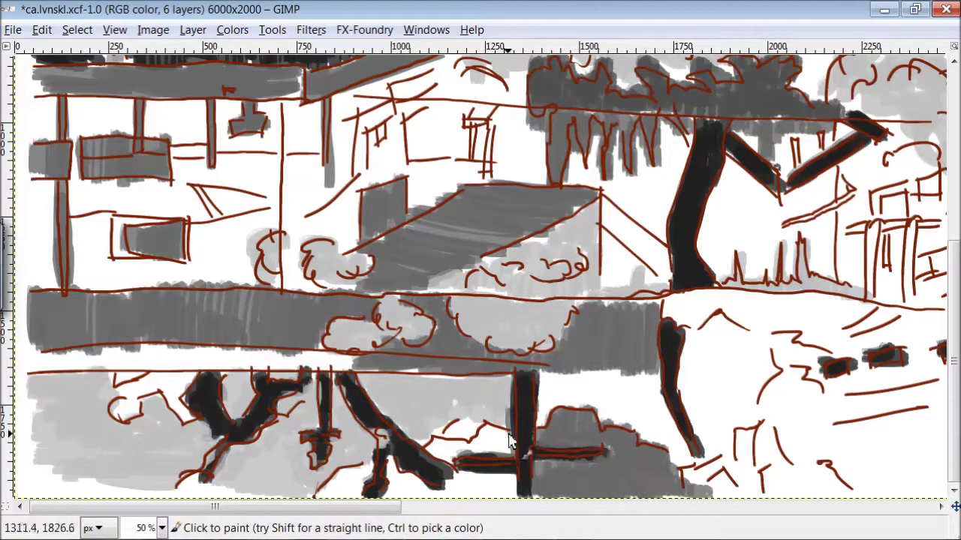
drag(461, 453, 517, 485)
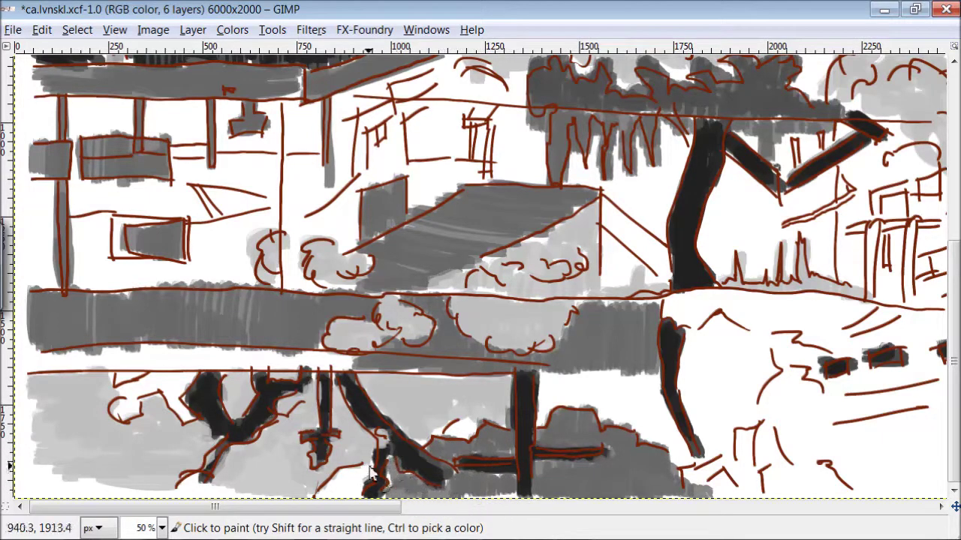
drag(361, 484, 339, 491)
mouse_move(225, 412)
mouse_down()
mouse_move(141, 397)
mouse_move(188, 387)
mouse_move(120, 387)
mouse_up()
drag(409, 507, 540, 506)
mouse_move(679, 342)
mouse_down()
mouse_move(513, 390)
mouse_move(464, 389)
mouse_move(296, 417)
mouse_move(298, 443)
mouse_move(228, 413)
mouse_up()
mouse_move(632, 284)
mouse_down()
mouse_move(650, 325)
mouse_move(621, 287)
mouse_move(562, 286)
mouse_move(530, 349)
mouse_up()
mouse_move(461, 359)
mouse_down()
mouse_move(427, 333)
mouse_move(390, 362)
mouse_move(336, 301)
mouse_move(275, 319)
mouse_move(277, 372)
mouse_move(244, 417)
mouse_move(293, 365)
mouse_move(759, 326)
mouse_move(724, 299)
mouse_up()
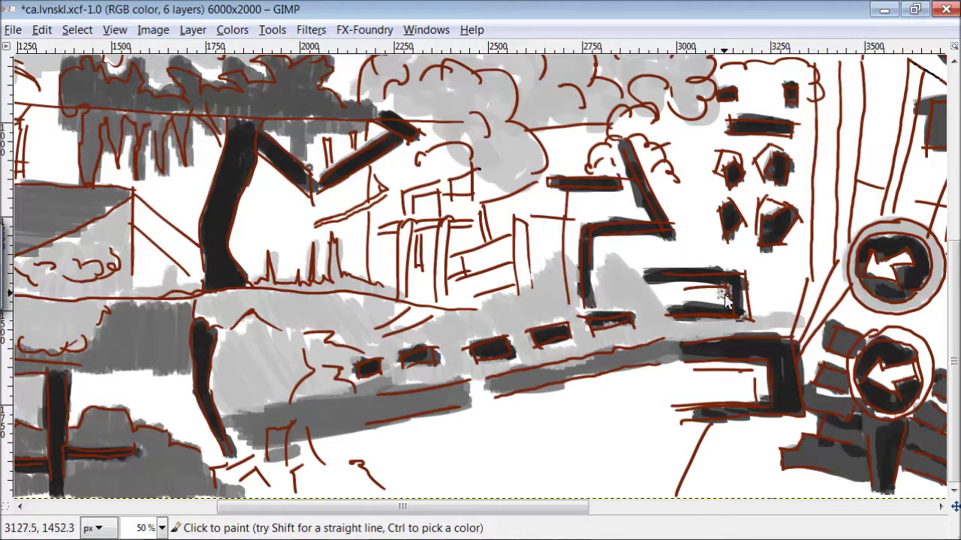
Step: Add light grey beside the windows and dark grey on the central building and left roof
mouse_move(602, 259)
mouse_down()
mouse_move(661, 243)
mouse_move(805, 153)
mouse_move(763, 318)
mouse_move(726, 253)
mouse_move(725, 197)
mouse_move(767, 147)
mouse_move(700, 209)
mouse_up()
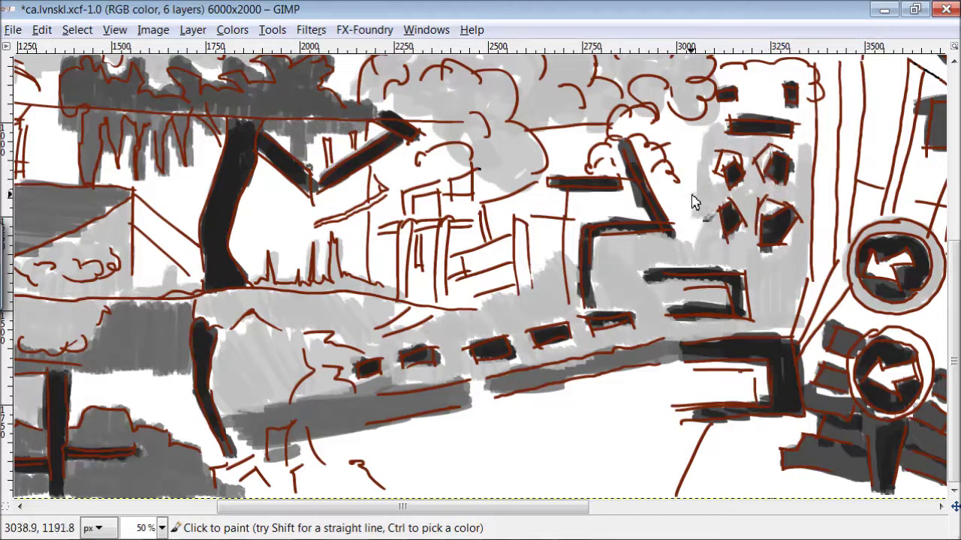
ctrl+click(339, 133)
mouse_move(404, 216)
mouse_down()
mouse_move(421, 326)
mouse_move(412, 330)
mouse_move(498, 236)
mouse_move(470, 263)
mouse_move(452, 221)
mouse_move(400, 203)
mouse_up()
drag(134, 193, 202, 290)
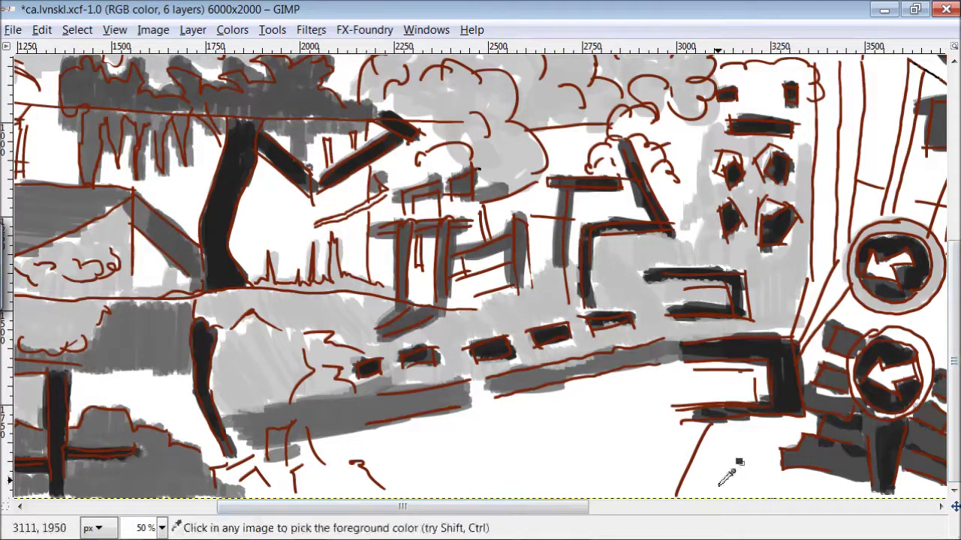
Step: Cover the lower-right and lower-middle ground with medium grey
ctrl+click(308, 107)
mouse_move(758, 368)
mouse_down()
mouse_move(713, 398)
mouse_move(638, 405)
mouse_move(634, 473)
mouse_up()
mouse_move(643, 435)
mouse_down()
mouse_move(612, 422)
mouse_move(598, 481)
mouse_up()
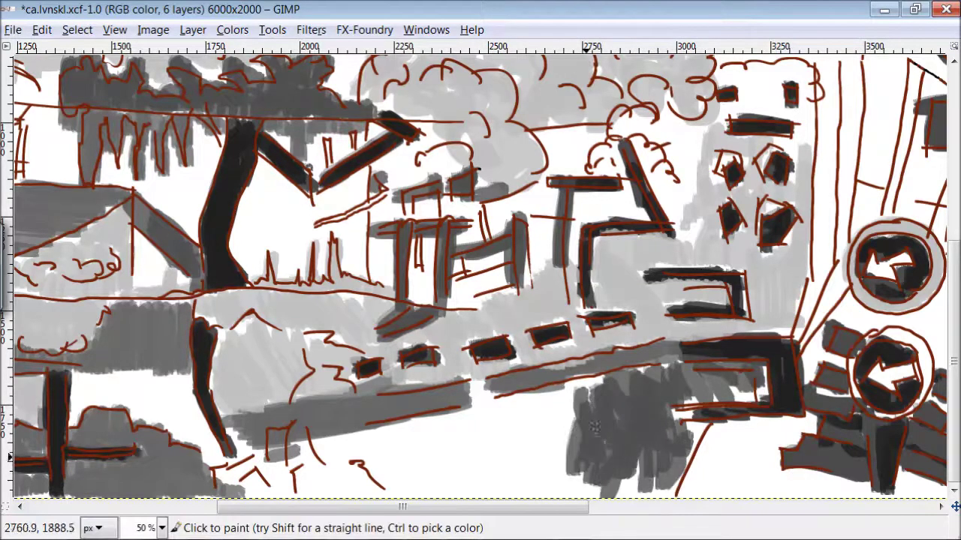
mouse_move(622, 384)
mouse_down()
mouse_move(533, 470)
mouse_move(505, 424)
mouse_move(458, 488)
mouse_move(459, 439)
mouse_move(375, 455)
mouse_move(401, 443)
mouse_move(442, 488)
mouse_move(548, 507)
mouse_up()
Step: Grey the upper-right box and the diagonal post
mouse_move(859, 342)
mouse_down()
mouse_move(831, 324)
mouse_move(845, 390)
mouse_up()
drag(833, 442, 870, 247)
drag(840, 330, 938, 277)
drag(826, 225, 886, 165)
mouse_move(825, 165)
mouse_down()
mouse_move(856, 216)
mouse_move(734, 130)
mouse_move(793, 174)
mouse_up()
Step: Shade the vertical post, the upper and lower beams and the figure sign box grey
drag(792, 240, 766, 383)
drag(549, 507, 660, 507)
mouse_move(675, 233)
mouse_down()
mouse_move(681, 278)
mouse_move(713, 259)
mouse_up()
mouse_move(807, 257)
mouse_down()
mouse_move(705, 259)
mouse_move(719, 291)
mouse_up()
mouse_move(850, 253)
mouse_down()
mouse_move(868, 242)
mouse_move(846, 304)
mouse_move(889, 232)
mouse_move(927, 307)
mouse_move(900, 232)
mouse_up()
Step: Darken the sign's top edge, arrow, leftmost figure and connector rectangle
drag(660, 507, 725, 507)
mouse_move(824, 277)
mouse_down()
mouse_move(814, 235)
mouse_move(752, 225)
mouse_move(785, 287)
mouse_move(773, 239)
mouse_up()
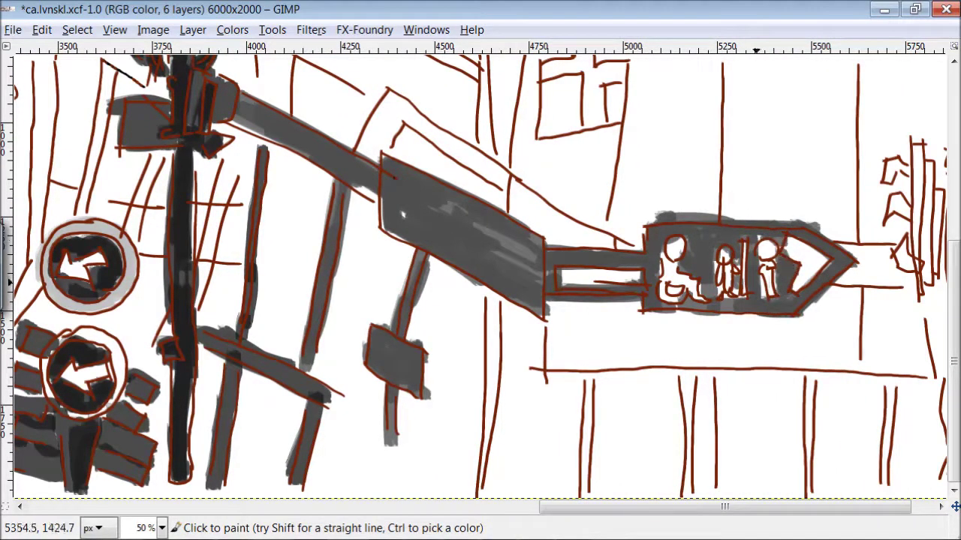
mouse_move(674, 237)
mouse_down()
mouse_move(669, 255)
mouse_move(688, 289)
mouse_move(686, 280)
mouse_move(727, 298)
mouse_move(769, 264)
mouse_move(750, 254)
mouse_move(794, 260)
mouse_move(804, 272)
mouse_up()
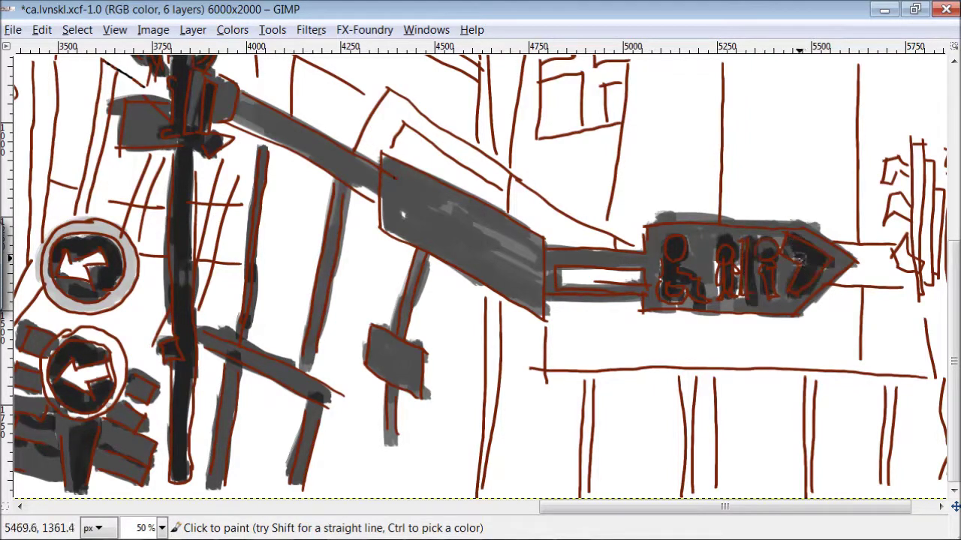
drag(568, 276, 638, 277)
mouse_move(875, 258)
mouse_down()
mouse_move(848, 255)
mouse_move(893, 277)
mouse_move(863, 272)
mouse_up()
drag(909, 508, 930, 508)
Step: Paint the lower-right pillars, left band, building top band and right-edge tower dark grey
drag(835, 377, 833, 484)
drag(753, 373, 753, 495)
drag(650, 375, 653, 492)
drag(532, 375, 531, 474)
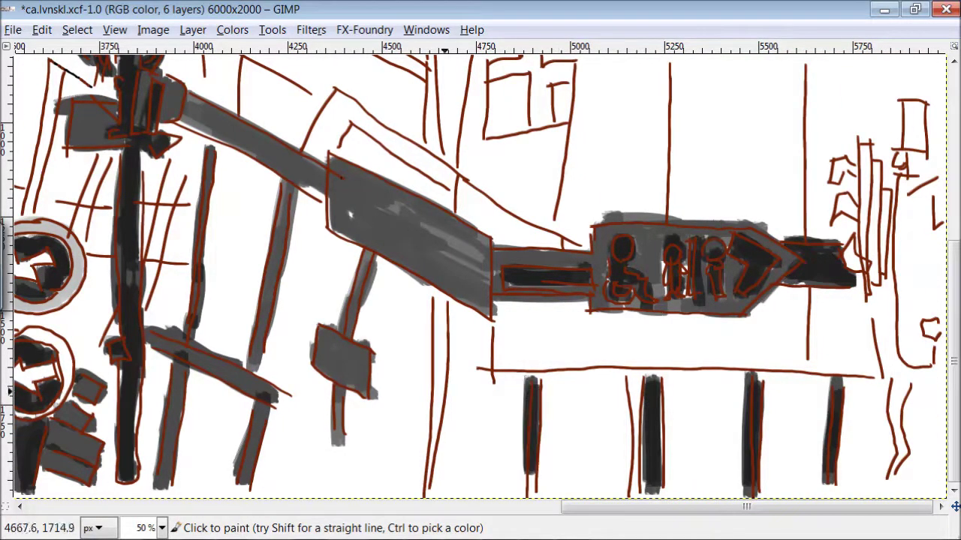
drag(435, 301, 433, 479)
mouse_move(443, 142)
mouse_down()
mouse_move(450, 60)
mouse_move(454, 105)
mouse_up()
mouse_move(911, 96)
mouse_down()
mouse_move(905, 171)
mouse_move(927, 218)
mouse_up()
mouse_move(912, 180)
mouse_down()
mouse_move(922, 367)
mouse_move(888, 337)
mouse_move(907, 235)
mouse_up()
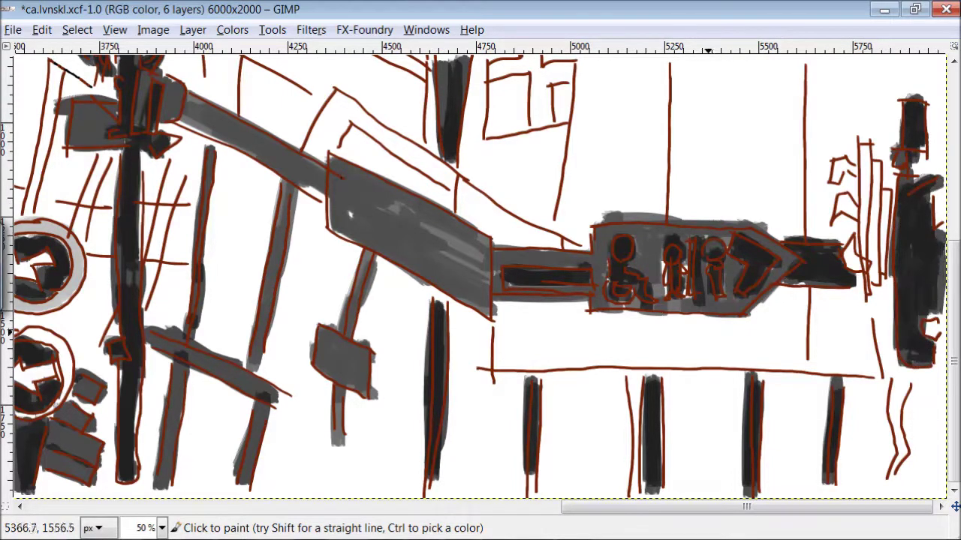
Step: Wash light grey over the narrow tower, zigzag ladder and the block above and below the arrow
ctrl+click(77, 277)
drag(887, 192, 882, 274)
mouse_move(874, 157)
mouse_down()
mouse_move(873, 282)
mouse_move(859, 251)
mouse_move(859, 283)
mouse_move(830, 178)
mouse_move(862, 268)
mouse_up()
mouse_move(900, 405)
mouse_down()
mouse_move(905, 383)
mouse_move(885, 469)
mouse_move(886, 299)
mouse_up()
mouse_move(804, 131)
mouse_down()
mouse_move(771, 176)
mouse_move(689, 135)
mouse_move(672, 204)
mouse_move(734, 192)
mouse_move(789, 225)
mouse_up()
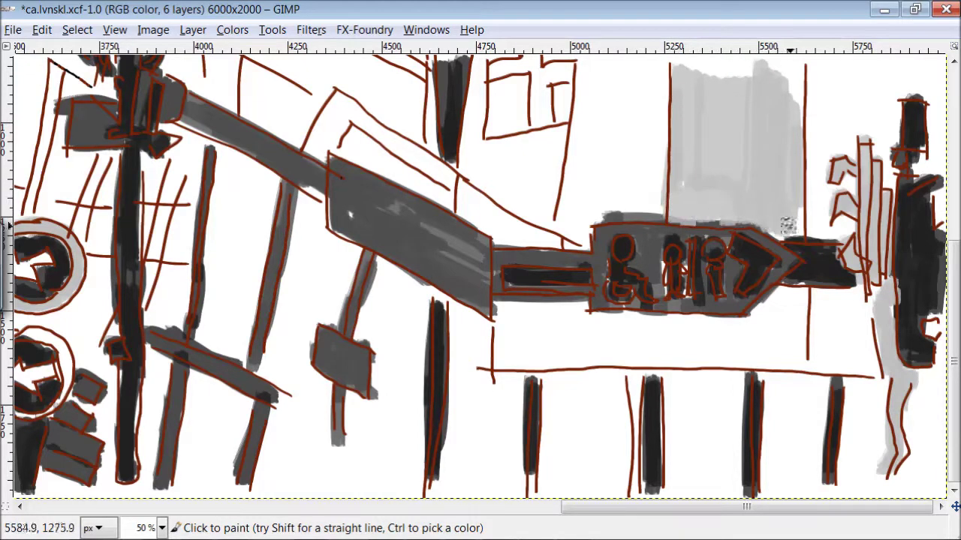
drag(796, 67, 730, 48)
mouse_move(796, 300)
mouse_down()
mouse_move(792, 337)
mouse_move(743, 353)
mouse_up()
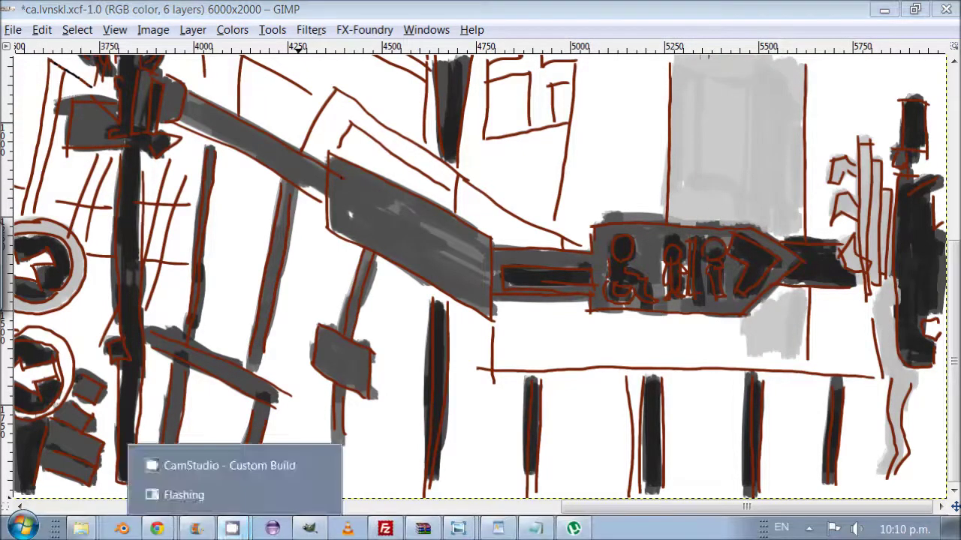
Step: Brush light grey under the arrow sign, then set the zoom to 1:4 (25%)
mouse_move(666, 321)
mouse_down()
mouse_move(689, 312)
mouse_move(781, 351)
mouse_move(799, 330)
mouse_up()
drag(788, 289, 777, 315)
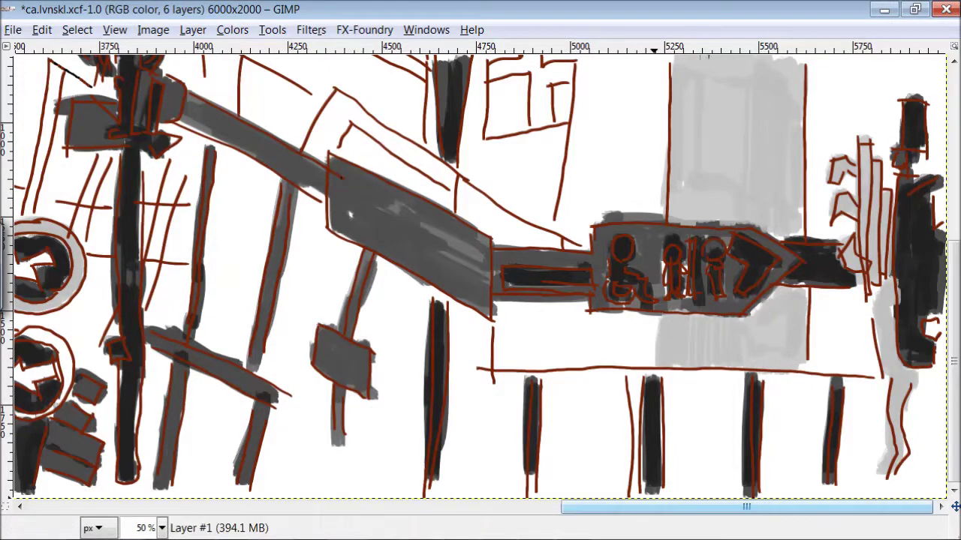
scroll(663, 450, left, 10)
scroll(663, 451, left, 5)
click(115, 29)
mouse_move(151, 87)
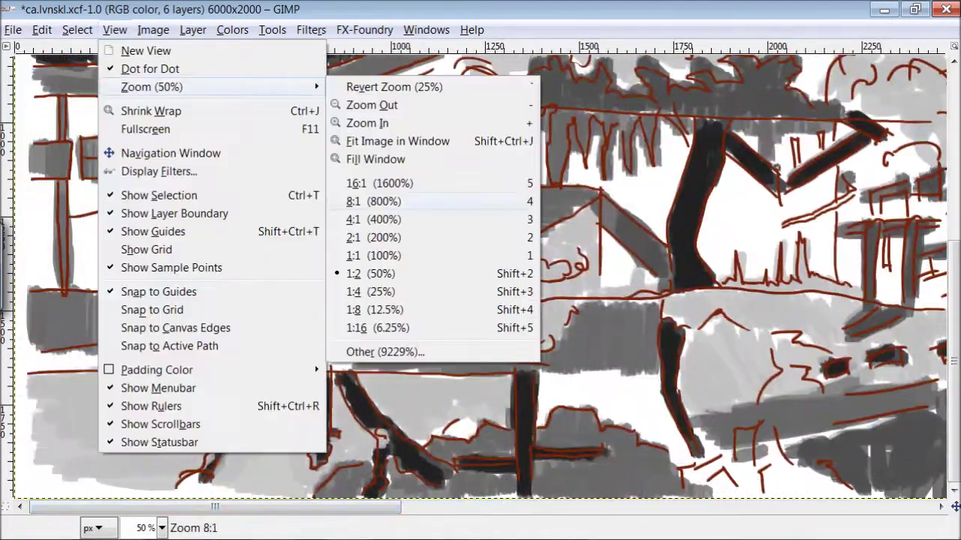
click(372, 291)
Step: Paint grey below the arrow sign and over the right-edge building
scroll(661, 488, right, 5)
key(o)
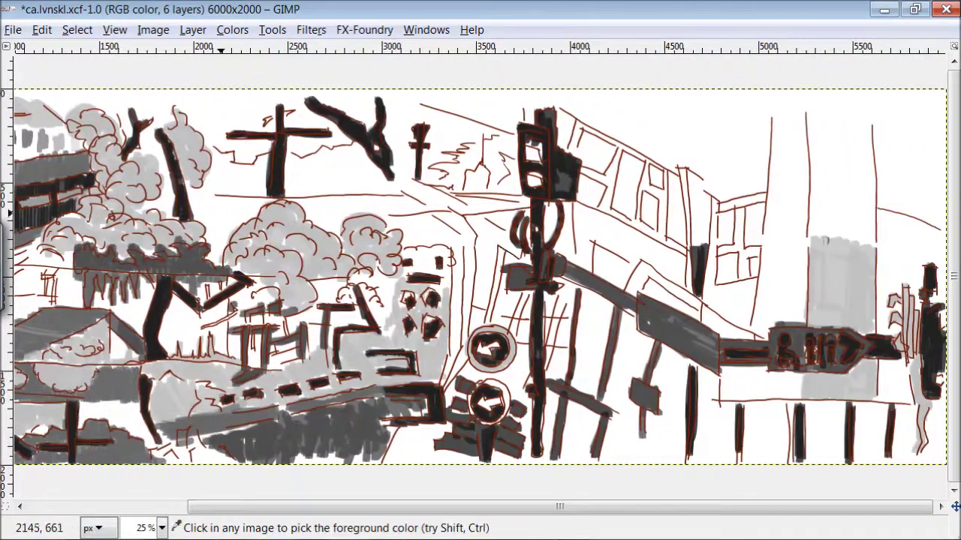
drag(796, 382, 773, 400)
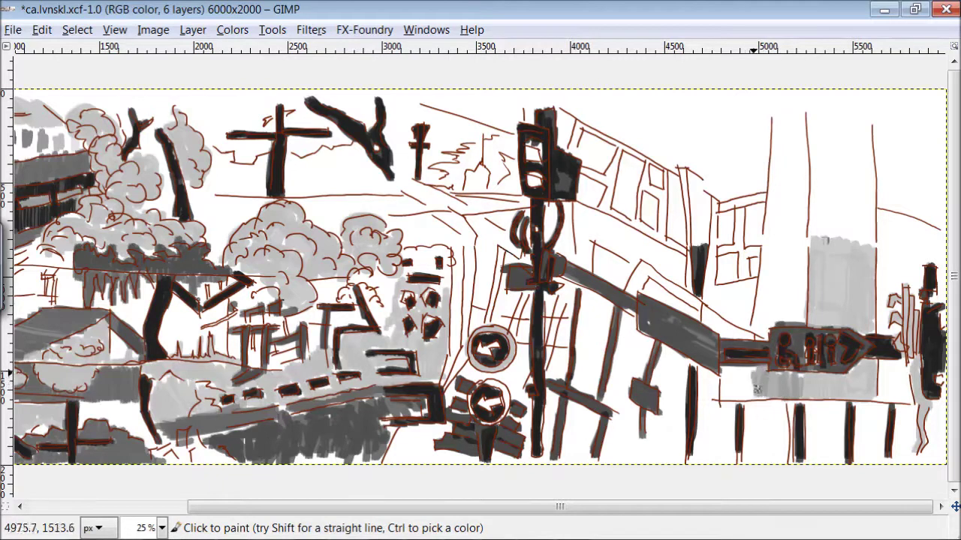
mouse_move(803, 296)
mouse_down()
mouse_move(790, 156)
mouse_move(798, 315)
mouse_move(796, 307)
mouse_up()
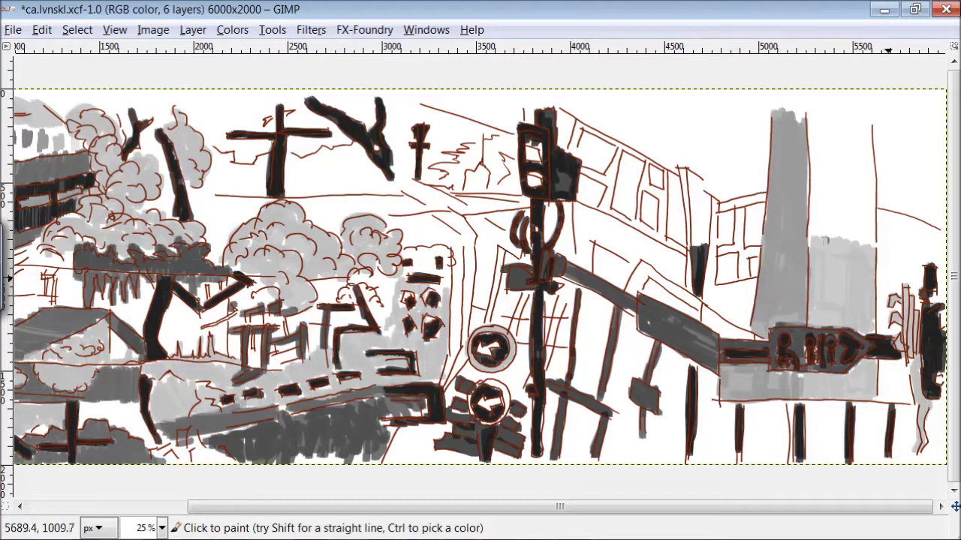
drag(887, 263, 893, 324)
drag(897, 379, 893, 401)
mouse_move(921, 235)
mouse_down()
mouse_move(911, 275)
mouse_move(902, 216)
mouse_move(939, 251)
mouse_move(944, 298)
mouse_up()
Step: Fill the windows beside the traffic light and the building strip with grey
mouse_move(630, 165)
mouse_down()
mouse_move(642, 161)
mouse_move(602, 141)
mouse_move(581, 153)
mouse_move(580, 193)
mouse_up()
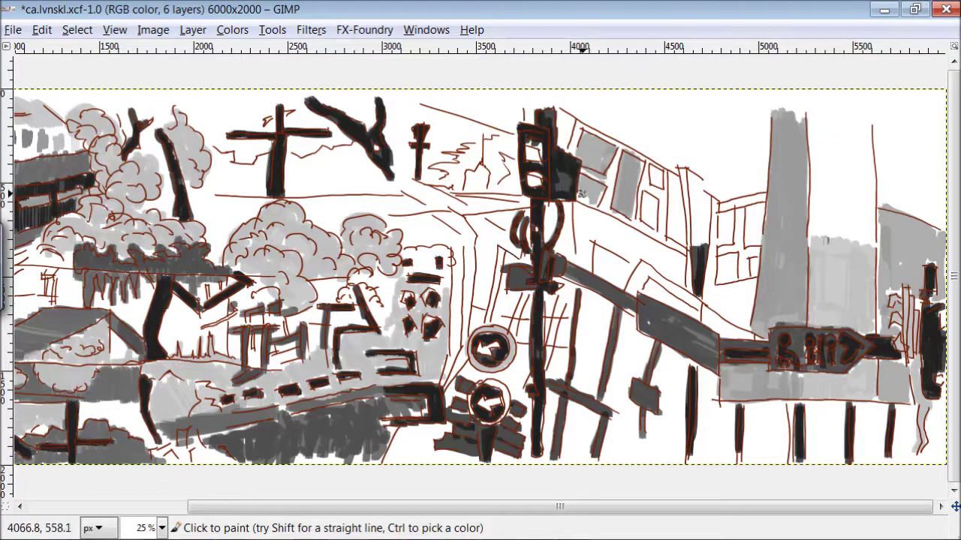
drag(651, 199, 652, 178)
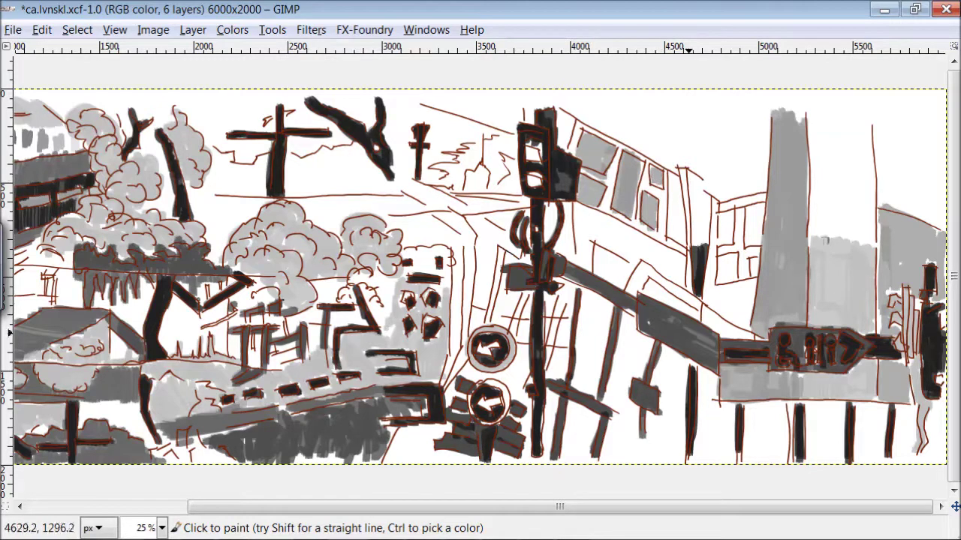
mouse_move(714, 240)
mouse_down()
mouse_move(701, 228)
mouse_move(716, 193)
mouse_move(728, 241)
mouse_up()
ctrl+click(655, 212)
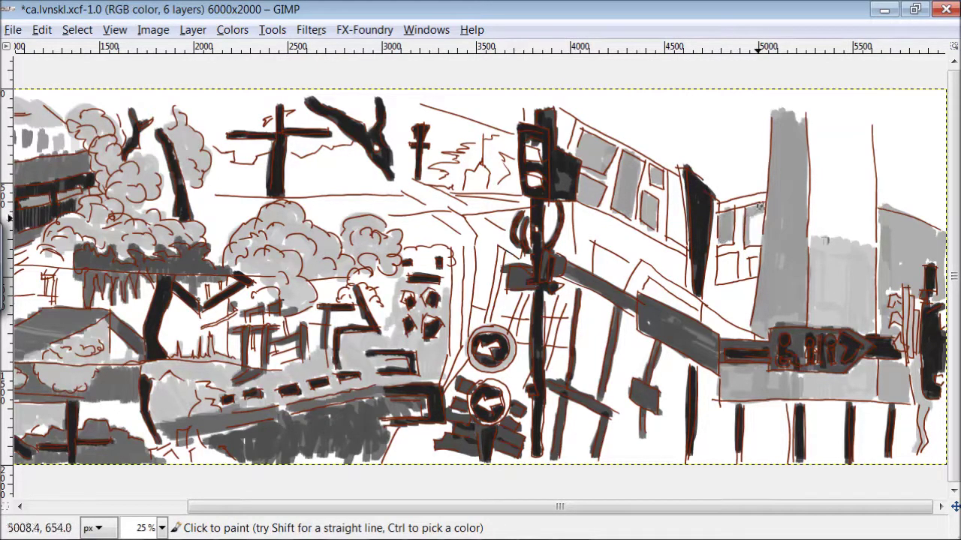
mouse_move(751, 204)
mouse_down()
mouse_move(754, 244)
mouse_move(725, 256)
mouse_move(723, 310)
mouse_up()
Step: Paint the tall building strip light grey and shade along the diagonal beam
ctrl+click(804, 299)
mouse_move(865, 248)
mouse_down()
mouse_move(860, 131)
mouse_move(854, 234)
mouse_move(824, 116)
mouse_move(811, 239)
mouse_up()
mouse_move(751, 356)
mouse_down()
mouse_move(709, 308)
mouse_move(655, 281)
mouse_move(711, 327)
mouse_up()
mouse_move(634, 276)
mouse_down()
mouse_move(614, 252)
mouse_move(624, 284)
mouse_up()
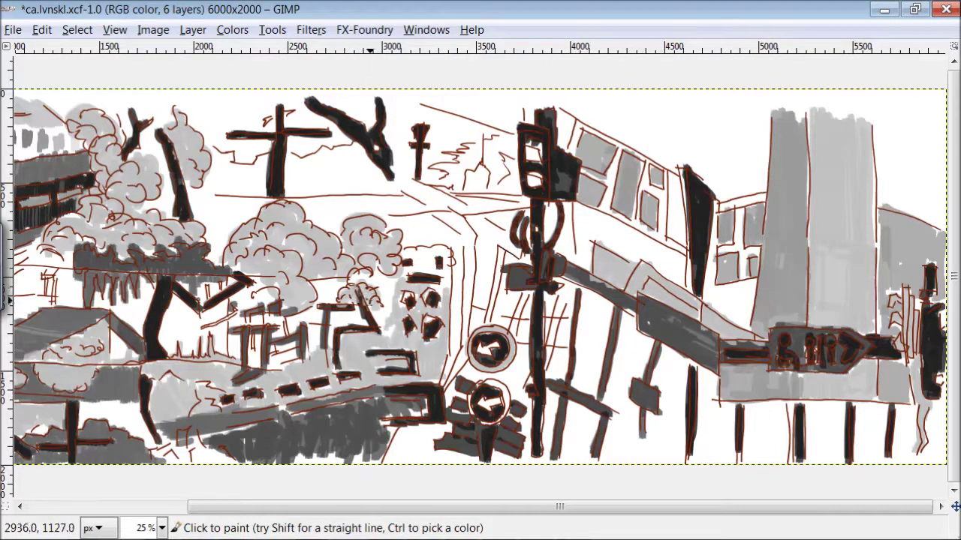
Step: Shade the sky and poles around the traffic light, plus light grey sky near the left cross
mouse_move(455, 173)
mouse_down()
mouse_move(464, 160)
mouse_move(496, 181)
mouse_move(509, 137)
mouse_move(510, 199)
mouse_up()
mouse_move(555, 302)
mouse_down()
mouse_move(552, 340)
mouse_move(519, 315)
mouse_up()
ctrl+click(840, 280)
drag(554, 203, 555, 251)
mouse_move(569, 148)
mouse_down()
mouse_move(564, 109)
mouse_move(529, 120)
mouse_up()
mouse_move(570, 339)
mouse_down()
mouse_move(535, 323)
mouse_move(509, 374)
mouse_move(534, 429)
mouse_move(547, 430)
mouse_move(467, 459)
mouse_move(423, 439)
mouse_move(455, 358)
mouse_move(524, 260)
mouse_move(472, 310)
mouse_move(418, 235)
mouse_move(514, 203)
mouse_up()
mouse_move(379, 147)
mouse_down()
mouse_move(365, 182)
mouse_move(297, 164)
mouse_move(299, 194)
mouse_move(384, 188)
mouse_up()
mouse_move(251, 173)
mouse_down()
mouse_move(224, 173)
mouse_move(211, 188)
mouse_up()
Step: Hide the red line-art layer to judge the grey values, then hide the docks again
click(425, 29)
click(450, 195)
click(821, 118)
click(426, 30)
click(450, 195)
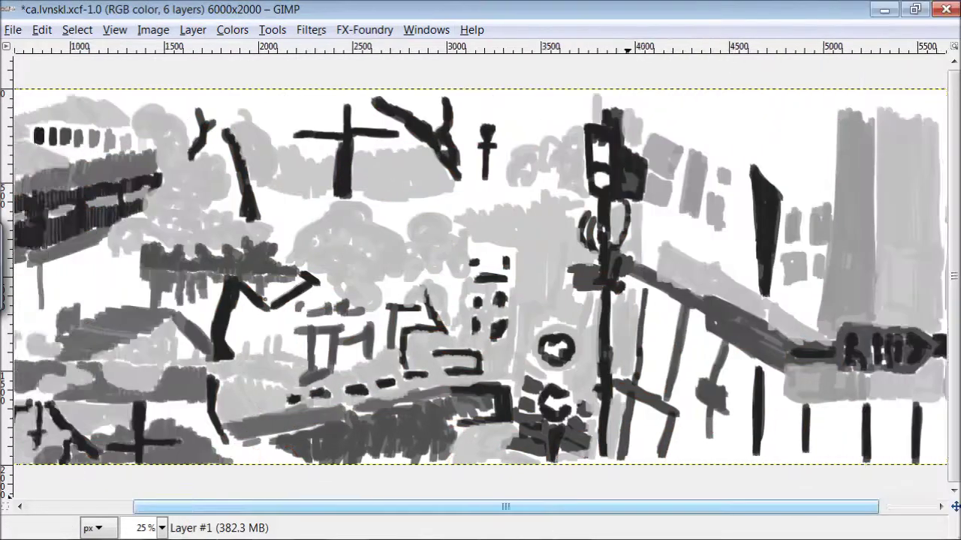
Step: Scroll across the painting, then zoom out to 1:8 (12.5%) to view the whole image
scroll(480, 278, left, 3)
scroll(480, 278, right, 4)
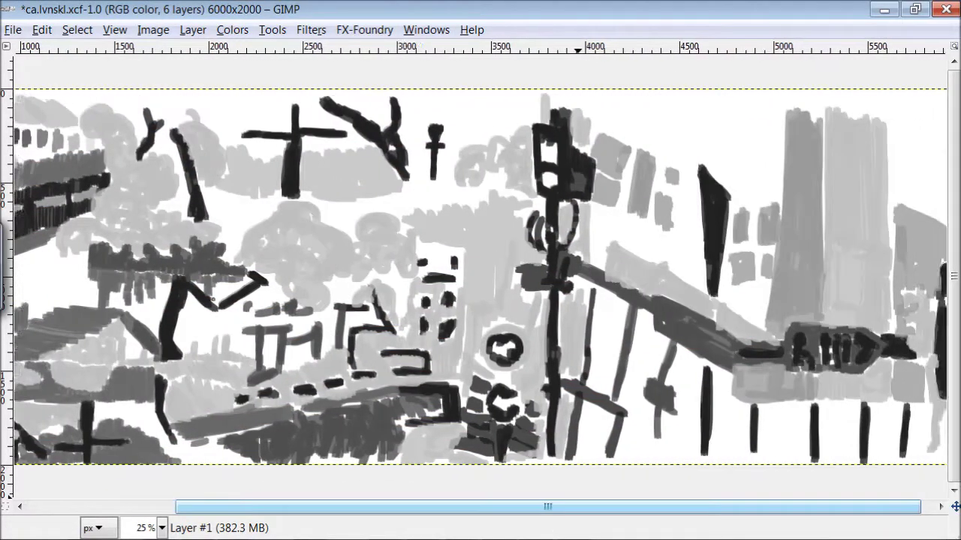
scroll(480, 277, right, 1)
scroll(481, 278, left, 5)
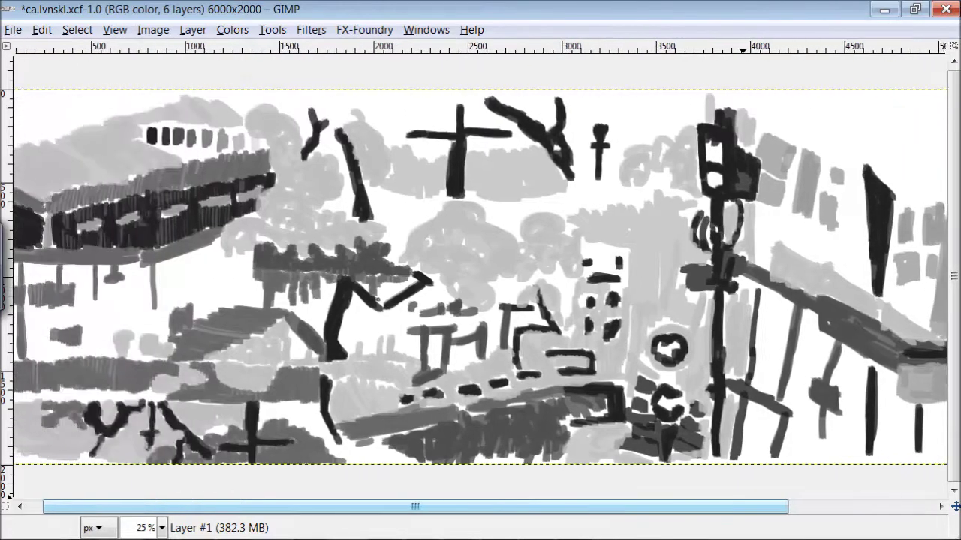
scroll(481, 277, left, 1)
scroll(480, 278, left, 1)
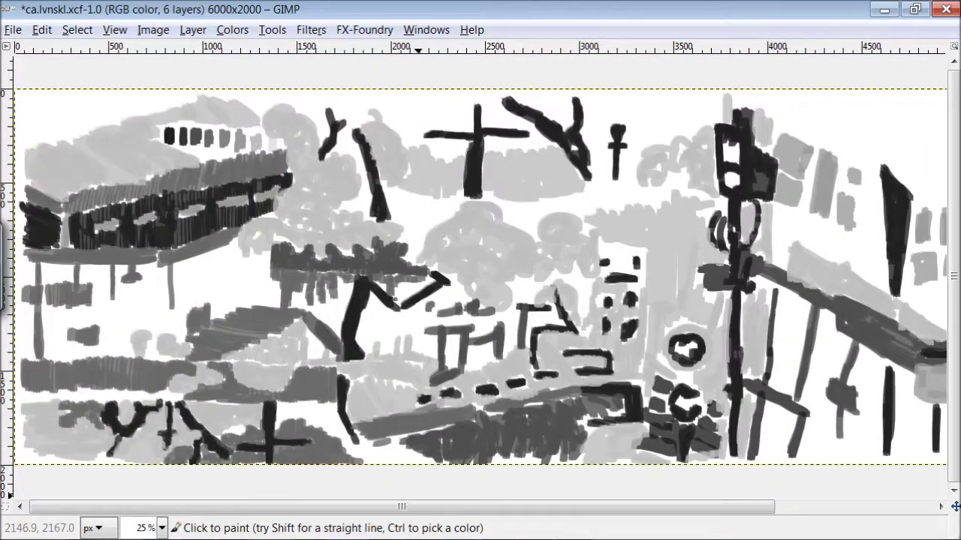
scroll(420, 495, right, 2)
scroll(420, 496, right, 2)
scroll(420, 495, right, 1)
click(114, 29)
click(383, 247)
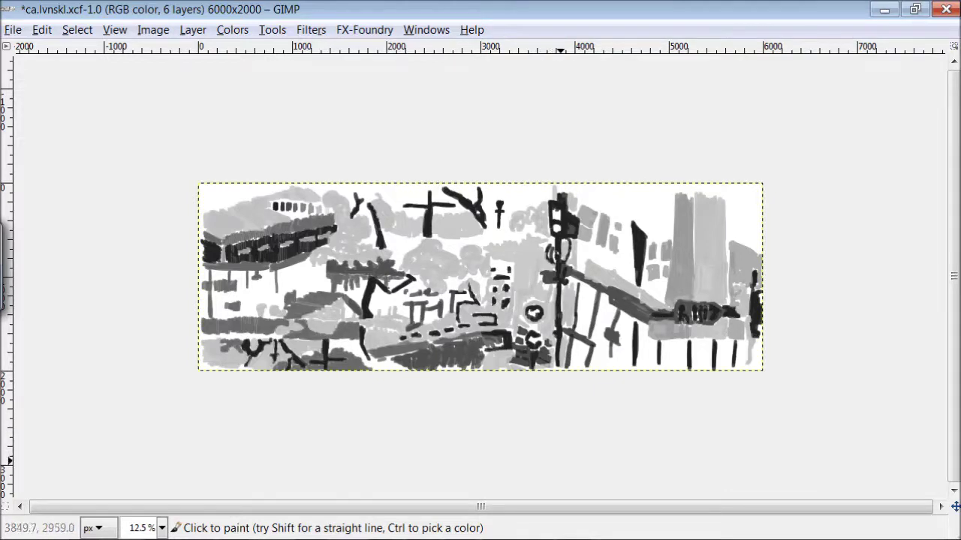
Step: At brush size 43, paint dark vertical strokes across the lower right and middle foreground
key(bracketright)
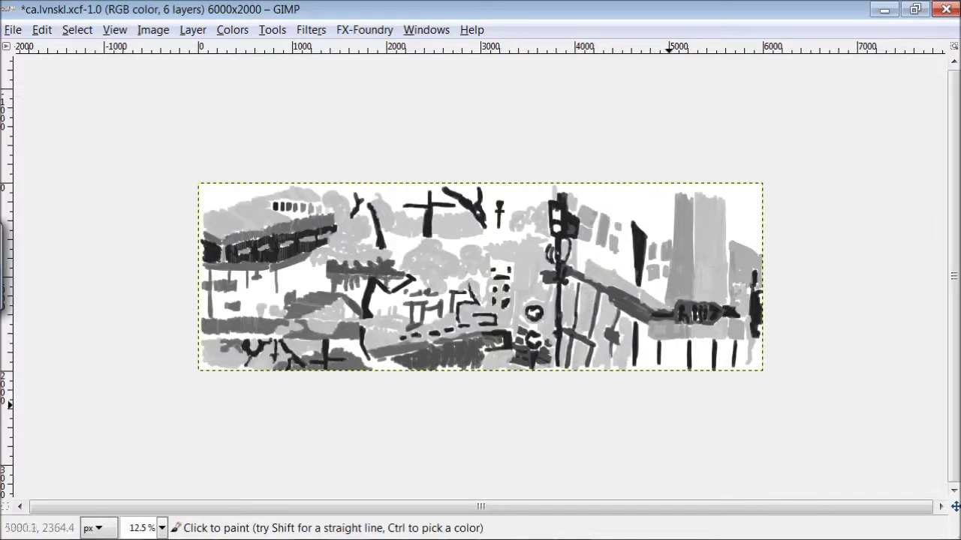
mouse_move(689, 342)
mouse_down()
mouse_move(689, 370)
mouse_move(722, 369)
mouse_up()
mouse_move(746, 344)
mouse_down()
mouse_move(746, 368)
mouse_move(755, 369)
mouse_up()
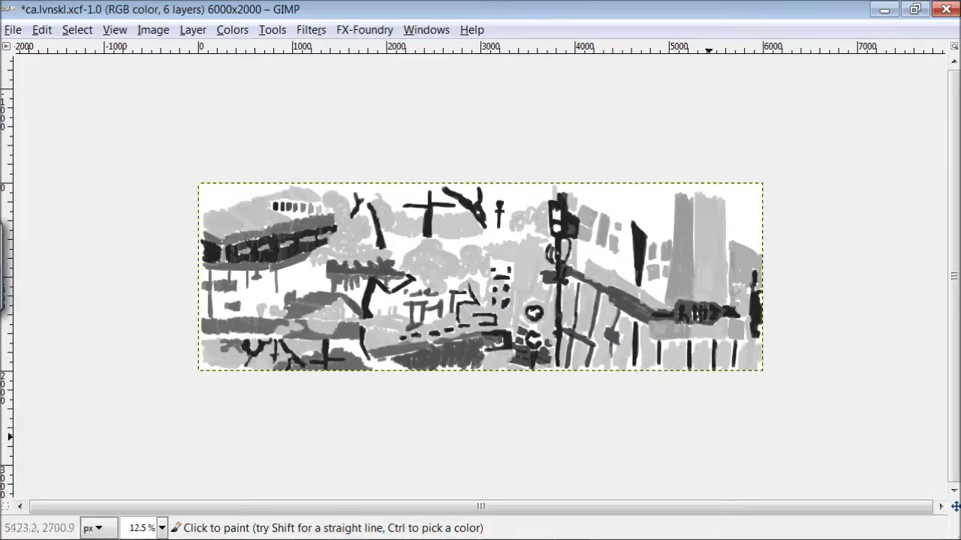
mouse_move(375, 308)
mouse_down()
mouse_move(393, 314)
mouse_move(481, 275)
mouse_up()
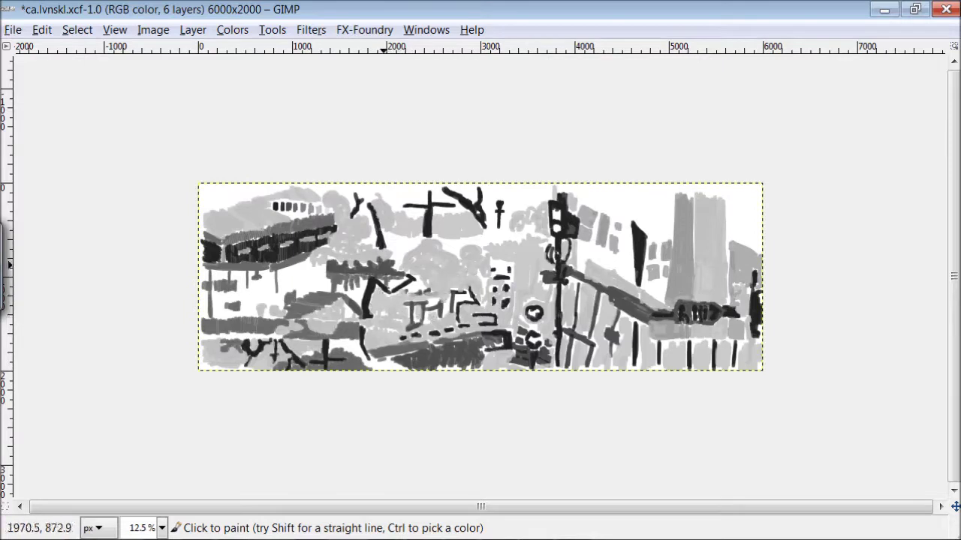
mouse_move(319, 279)
mouse_down()
mouse_move(298, 283)
mouse_move(344, 278)
mouse_up()
Step: Paint grey over the left-middle, top-left, lower and upper middle, and darken upper-right buildings
mouse_move(272, 317)
mouse_down()
mouse_move(261, 300)
mouse_move(265, 311)
mouse_move(217, 288)
mouse_move(235, 278)
mouse_up()
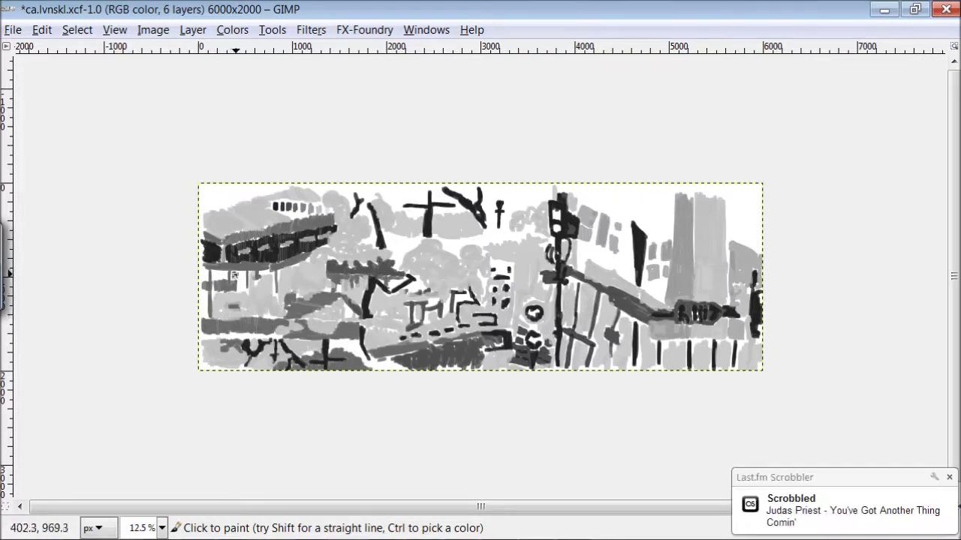
mouse_move(215, 237)
mouse_down()
mouse_move(219, 201)
mouse_move(303, 179)
mouse_up()
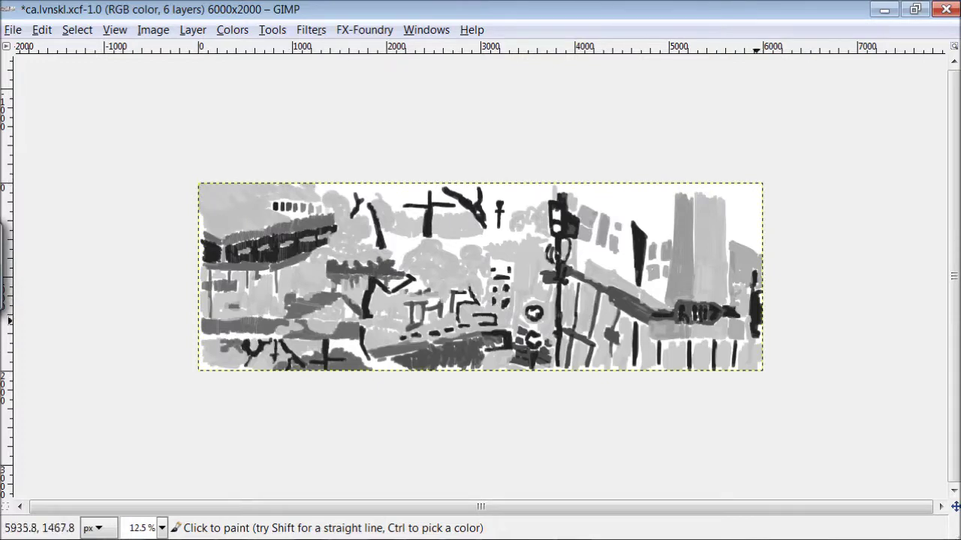
drag(387, 364, 343, 344)
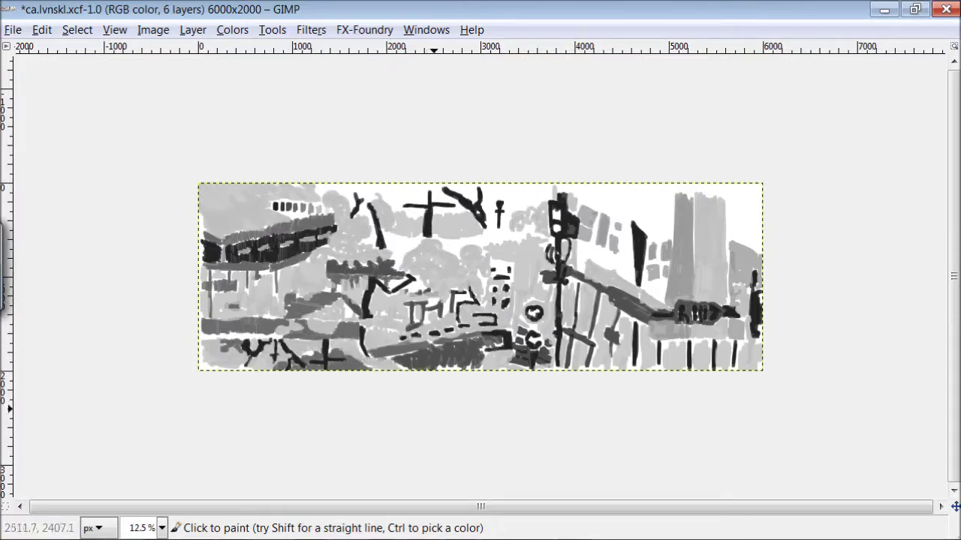
mouse_move(421, 237)
mouse_down()
mouse_move(406, 256)
mouse_move(452, 232)
mouse_move(524, 242)
mouse_up()
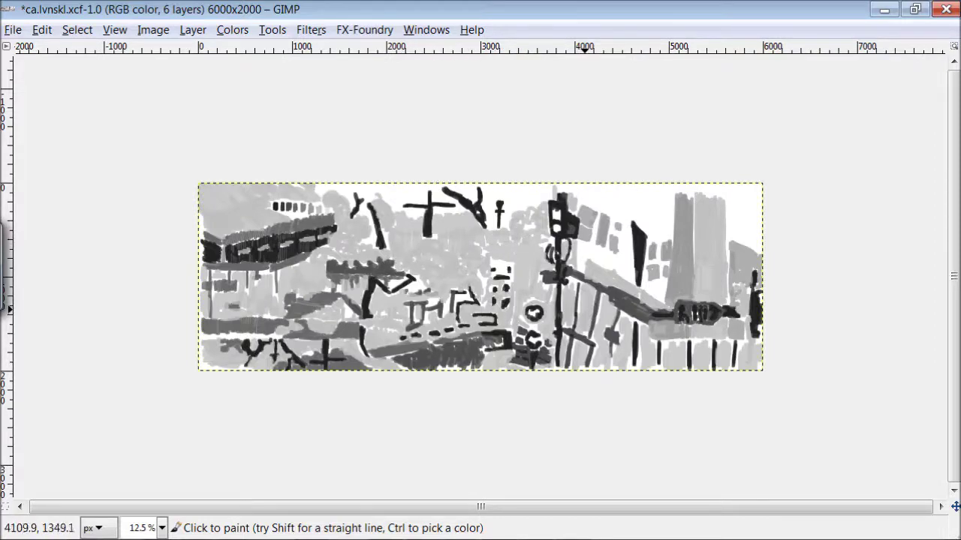
mouse_move(572, 242)
mouse_down()
mouse_move(577, 268)
mouse_move(620, 263)
mouse_move(649, 288)
mouse_move(663, 194)
mouse_move(642, 222)
mouse_move(607, 187)
mouse_move(583, 195)
mouse_move(596, 232)
mouse_move(632, 223)
mouse_move(632, 265)
mouse_up()
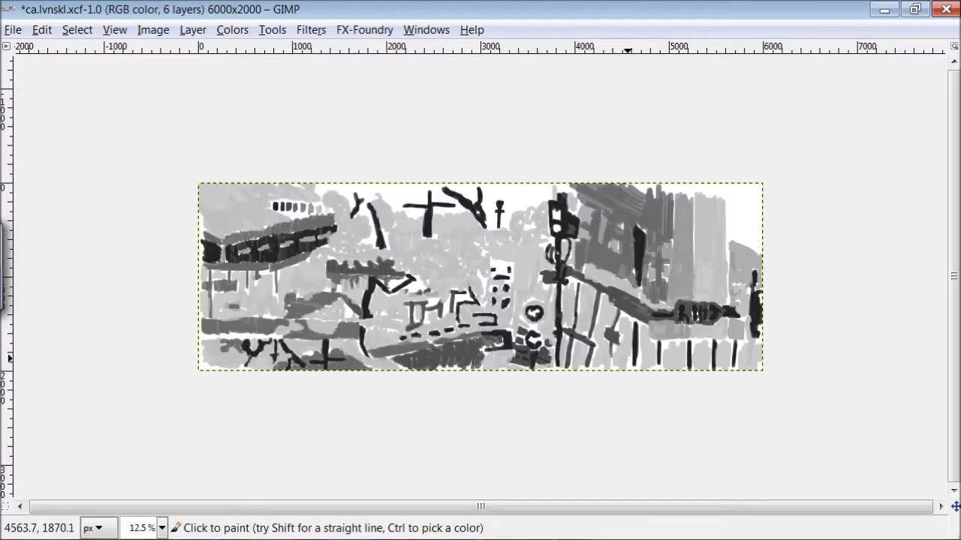
mouse_move(799, 165)
mouse_down()
mouse_move(744, 233)
mouse_move(753, 245)
mouse_move(719, 188)
mouse_move(699, 182)
mouse_move(649, 184)
mouse_move(674, 184)
mouse_move(658, 185)
mouse_move(642, 227)
mouse_up()
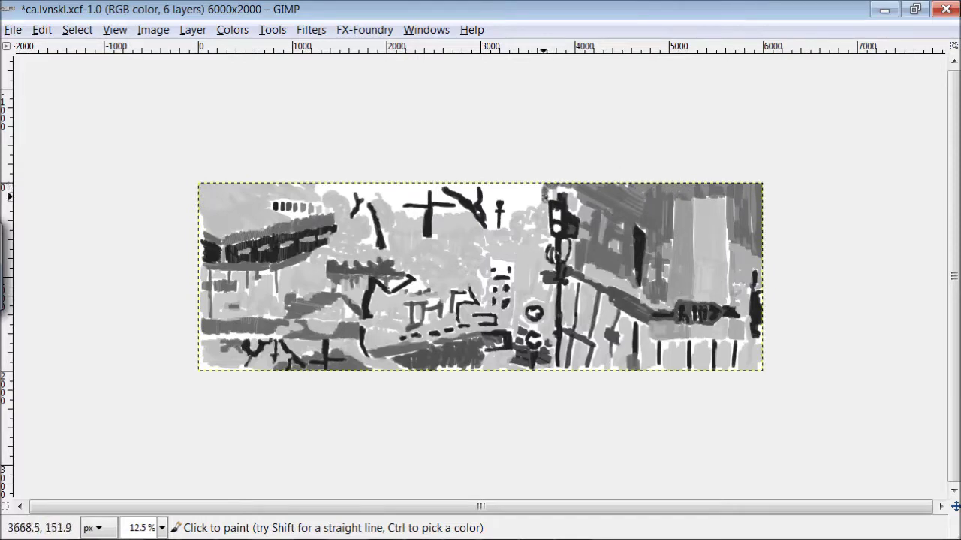
Step: Darken the sky along the top edge and extend the central pole up and down
mouse_move(507, 202)
mouse_down()
mouse_move(557, 190)
mouse_move(486, 202)
mouse_up()
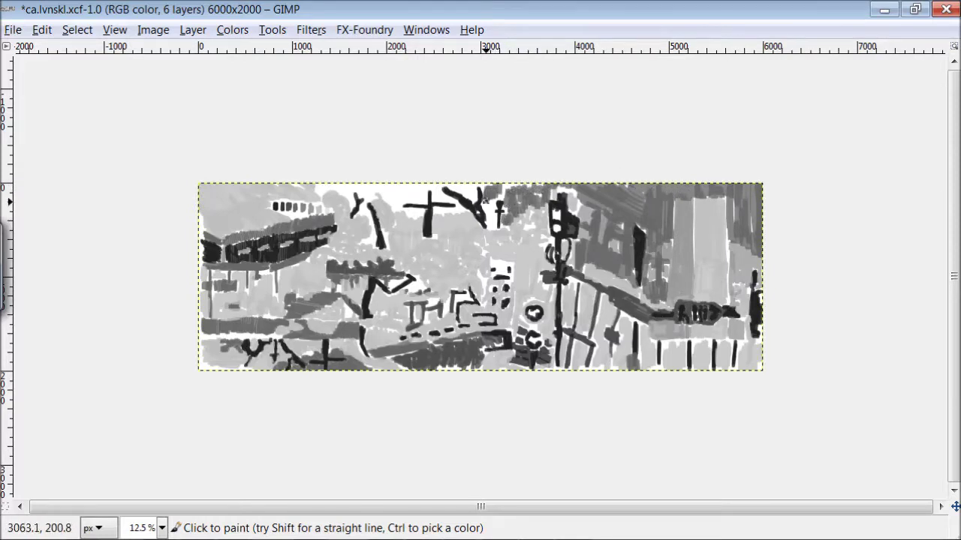
mouse_move(409, 209)
mouse_down()
mouse_move(388, 194)
mouse_move(416, 198)
mouse_up()
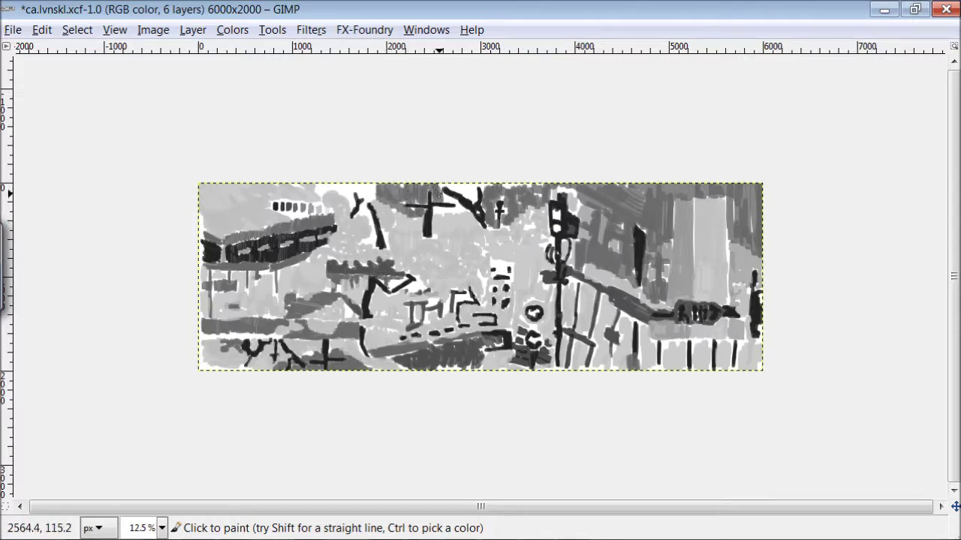
drag(469, 191, 447, 205)
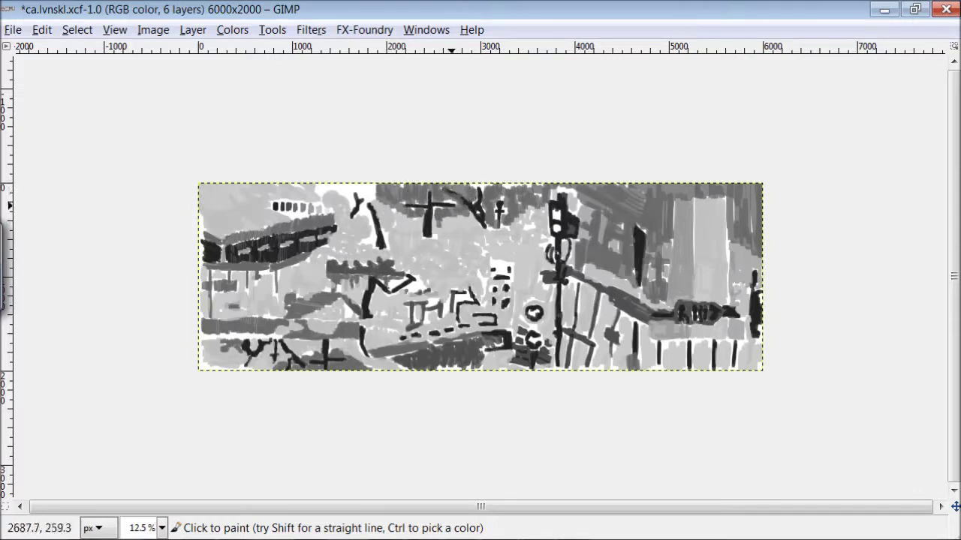
drag(319, 183, 350, 192)
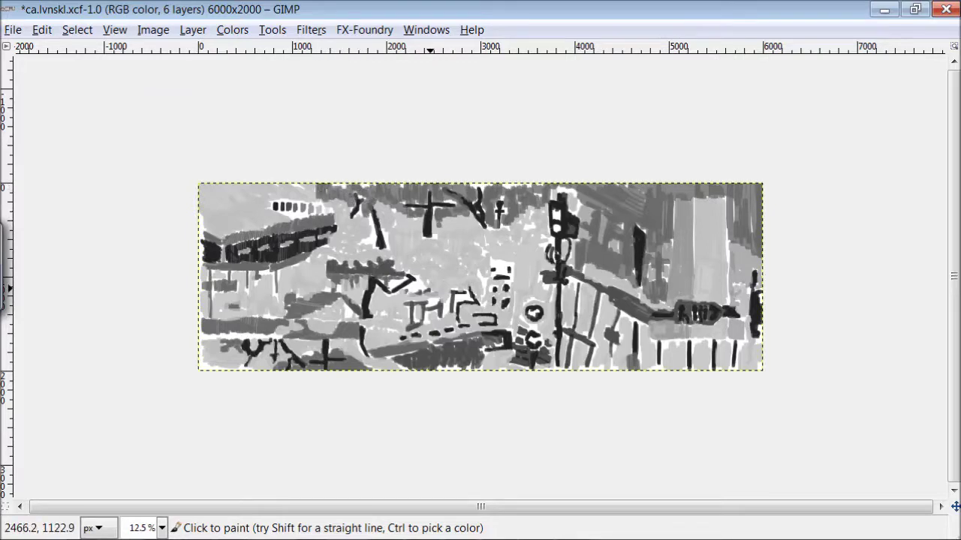
ctrl+click(441, 206)
drag(428, 234, 428, 250)
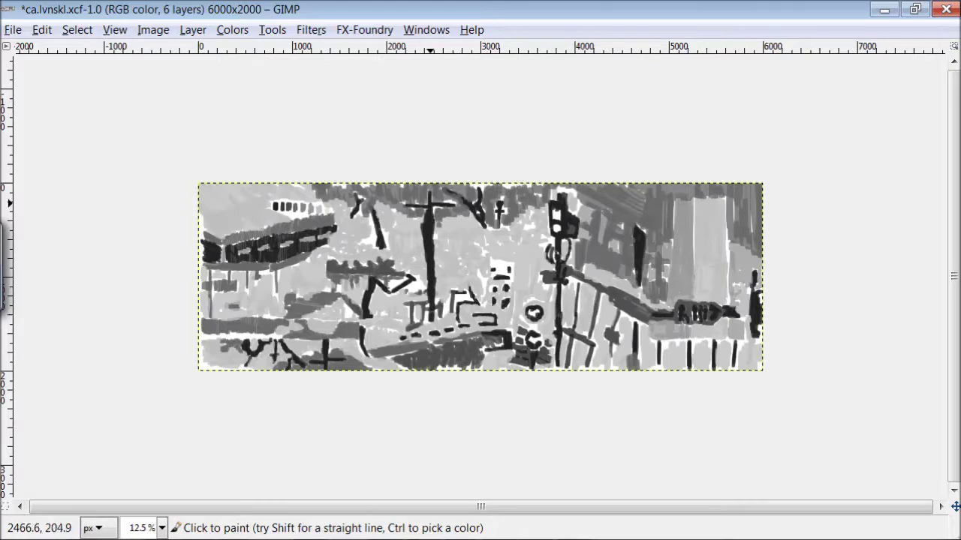
drag(431, 206, 431, 185)
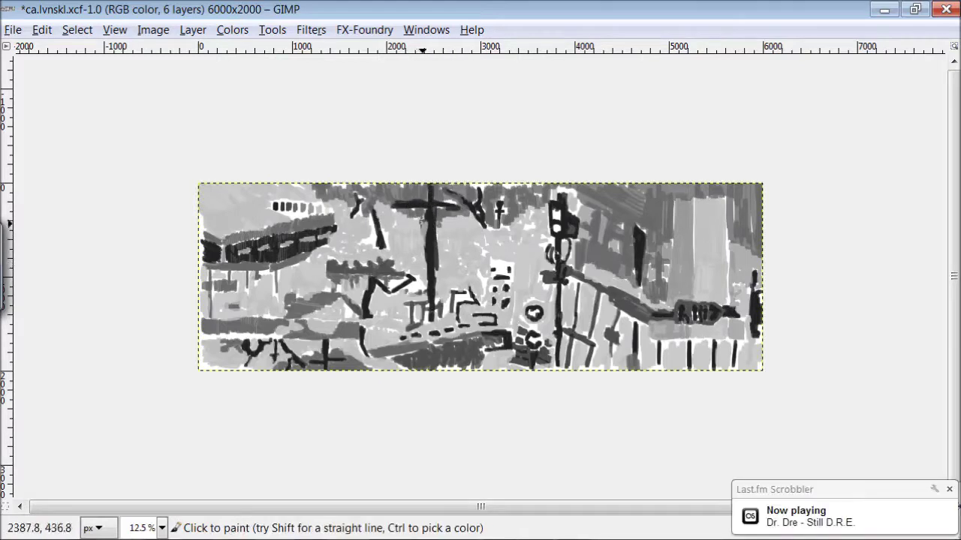
Step: At brush size 68, add vertical black lines on the right buildings plus long diagonals and a horizontal
key(bracketright)
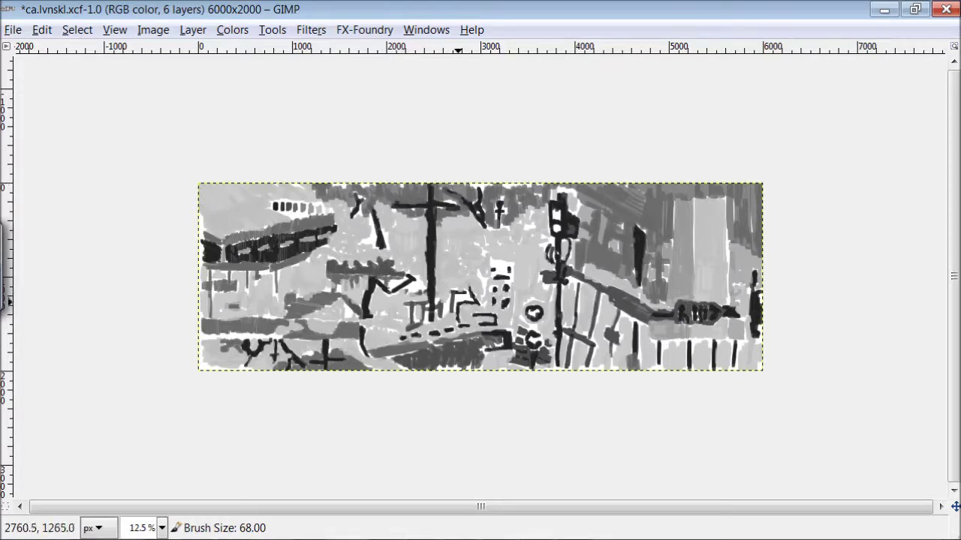
drag(486, 221, 484, 238)
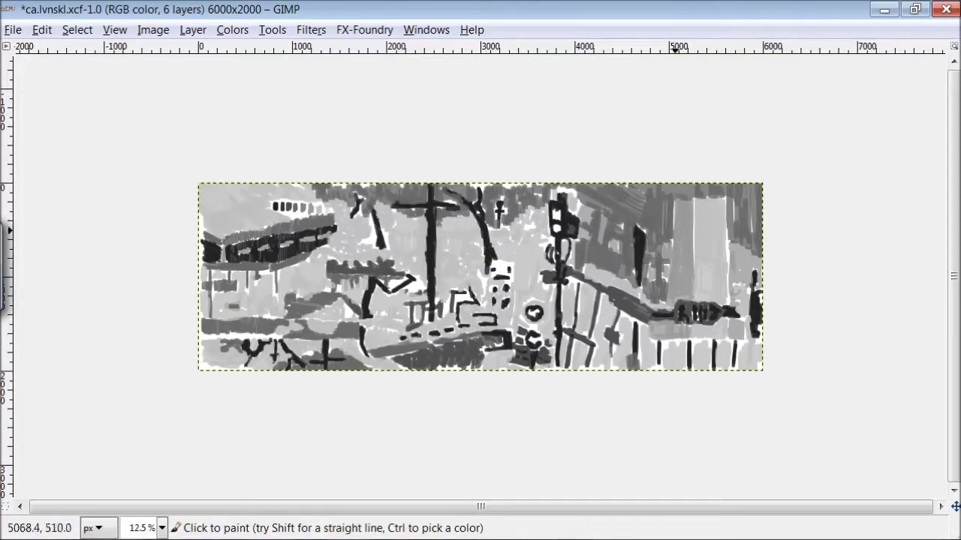
drag(674, 232, 676, 289)
drag(697, 184, 698, 303)
drag(732, 261, 734, 186)
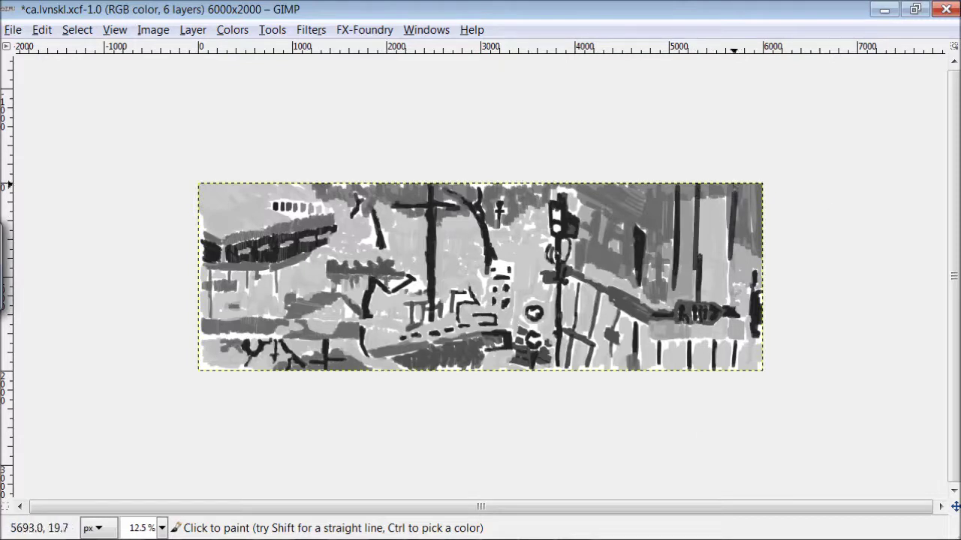
drag(677, 310, 580, 244)
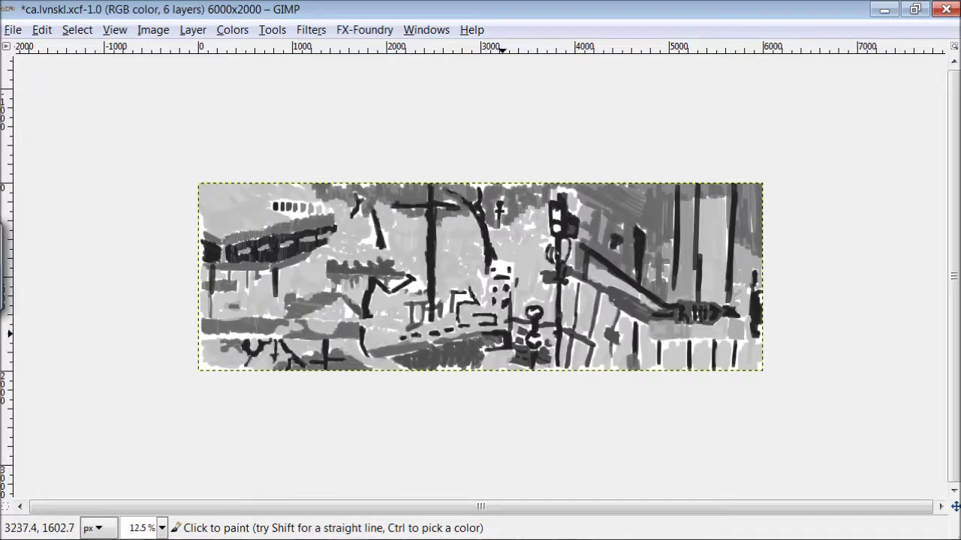
drag(405, 318, 200, 324)
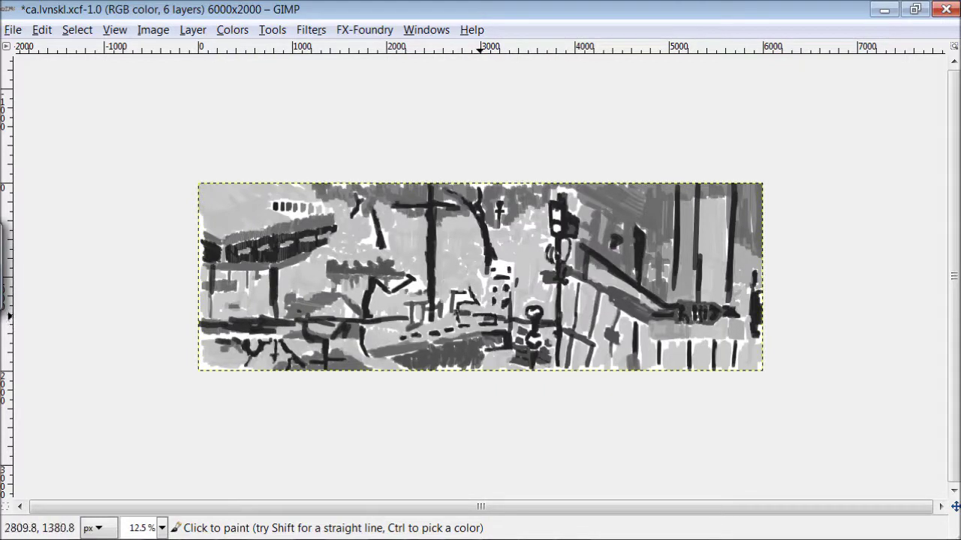
mouse_move(336, 222)
mouse_down()
mouse_move(308, 194)
mouse_move(340, 210)
mouse_move(393, 187)
mouse_up()
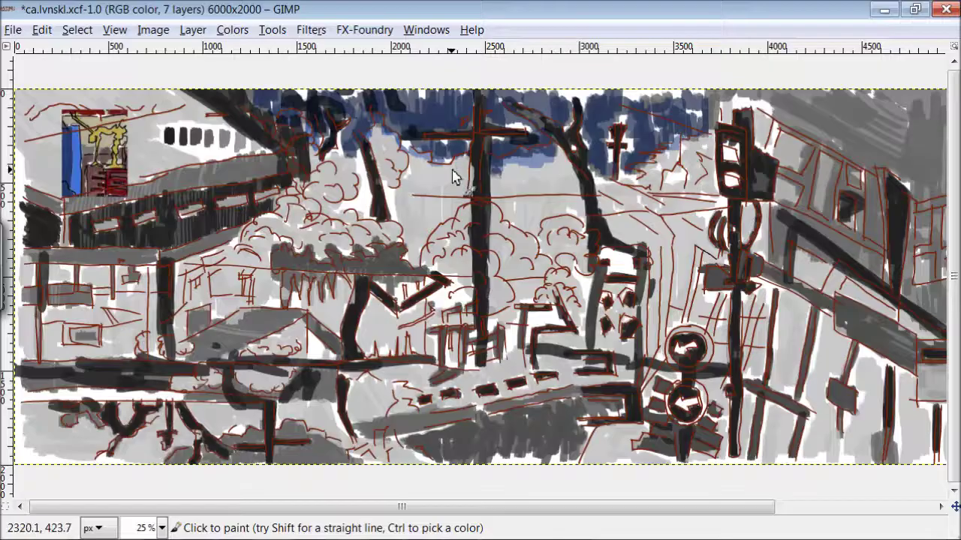
Step: Paint a blue sky stroke across the top centre beside the central pole
mouse_move(454, 174)
mouse_down()
mouse_move(467, 159)
mouse_move(435, 172)
mouse_move(426, 213)
mouse_move(392, 210)
mouse_move(406, 216)
mouse_move(408, 243)
mouse_move(420, 246)
mouse_move(443, 223)
mouse_move(414, 271)
mouse_move(500, 190)
mouse_move(521, 209)
mouse_move(545, 200)
mouse_move(579, 209)
mouse_move(575, 168)
mouse_move(554, 169)
mouse_move(537, 195)
mouse_move(520, 165)
mouse_up()
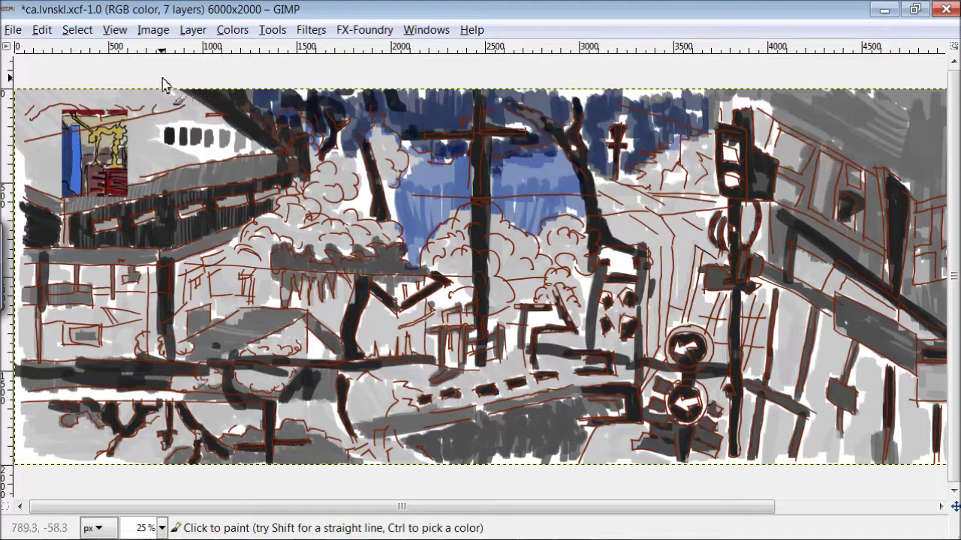
Step: Zoom to 1:8 (12.5%) and bring back the tool and layer docks with Tab
click(115, 30)
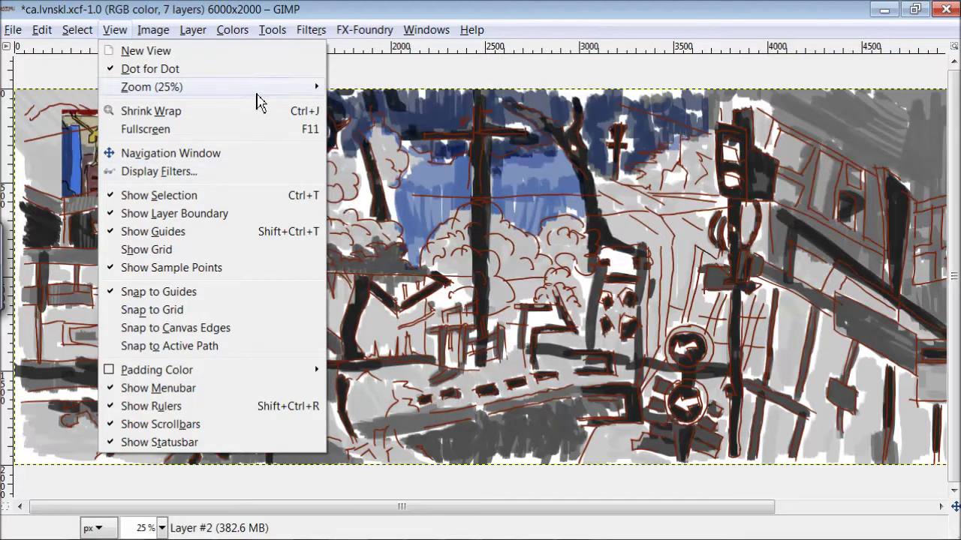
mouse_move(152, 87)
click(391, 311)
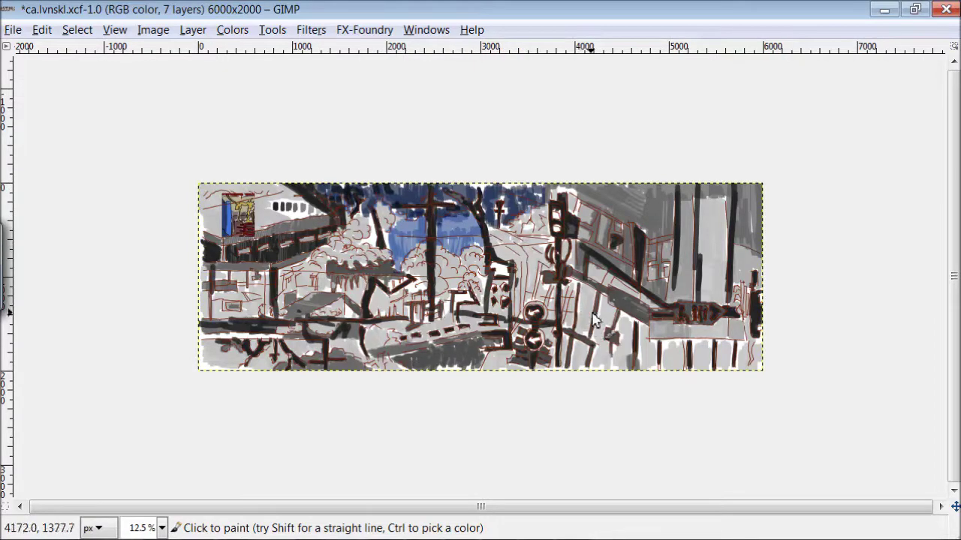
key(Tab)
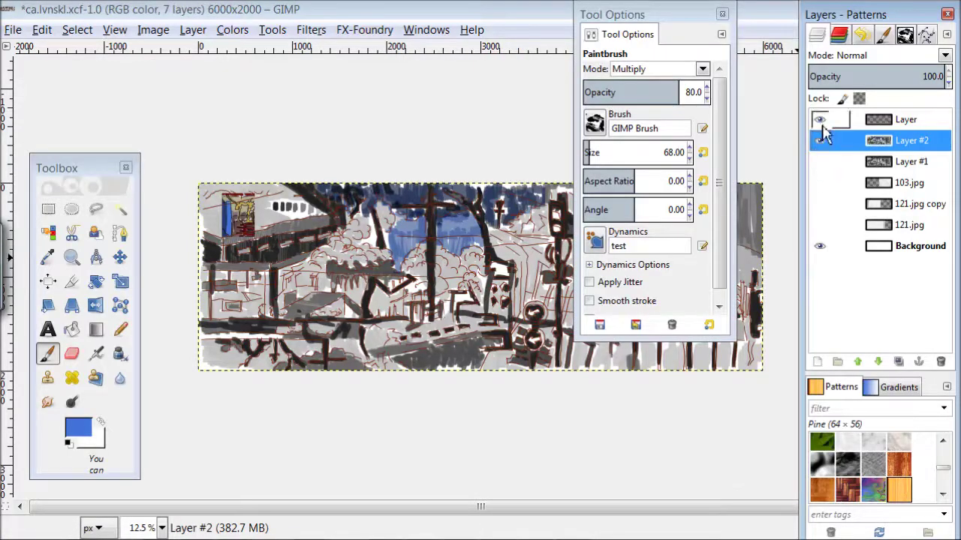
Step: Hide the red line-art layer and docks, then paint blue into the top-centre sky and left buildings
click(820, 122)
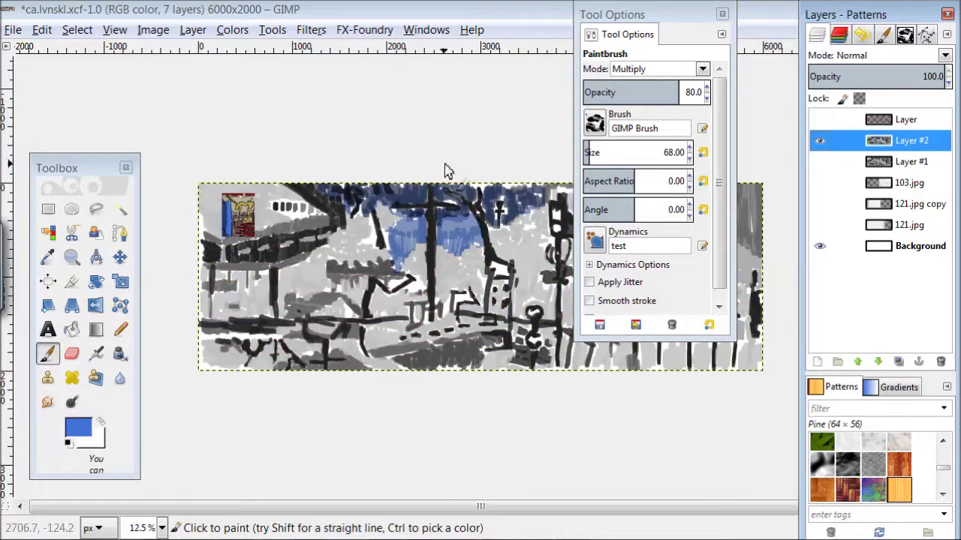
click(411, 30)
click(417, 214)
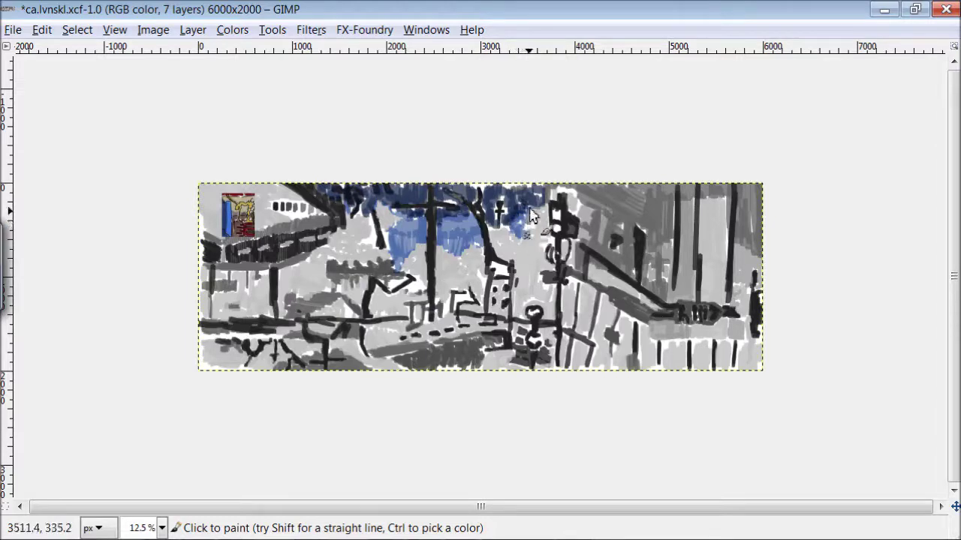
drag(534, 236, 546, 245)
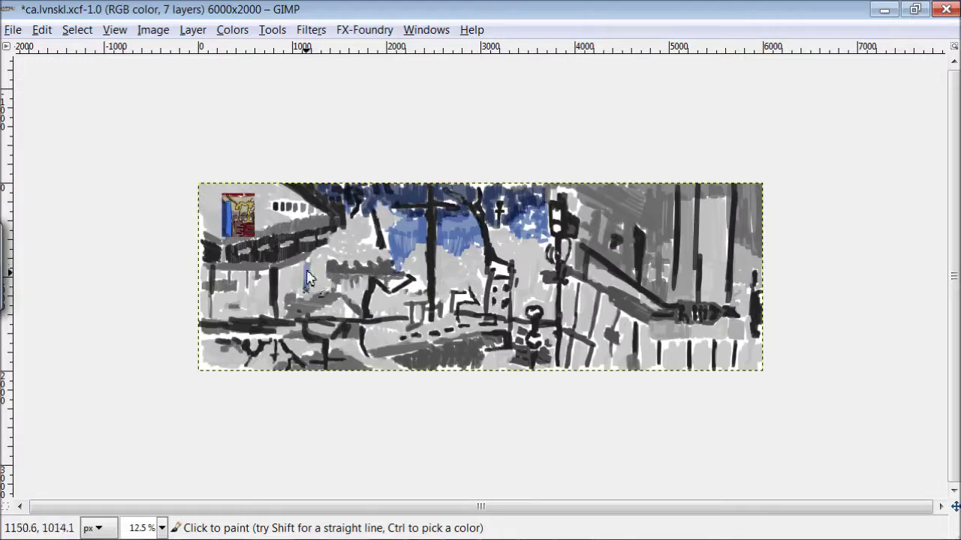
mouse_move(302, 289)
mouse_down()
mouse_move(290, 280)
mouse_move(284, 292)
mouse_up()
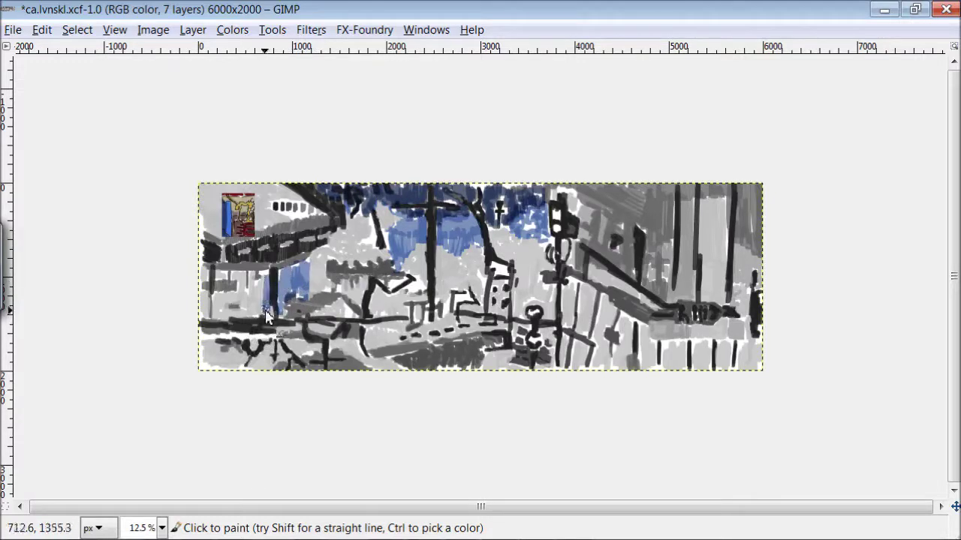
mouse_move(260, 310)
mouse_down()
mouse_move(233, 301)
mouse_move(199, 308)
mouse_up()
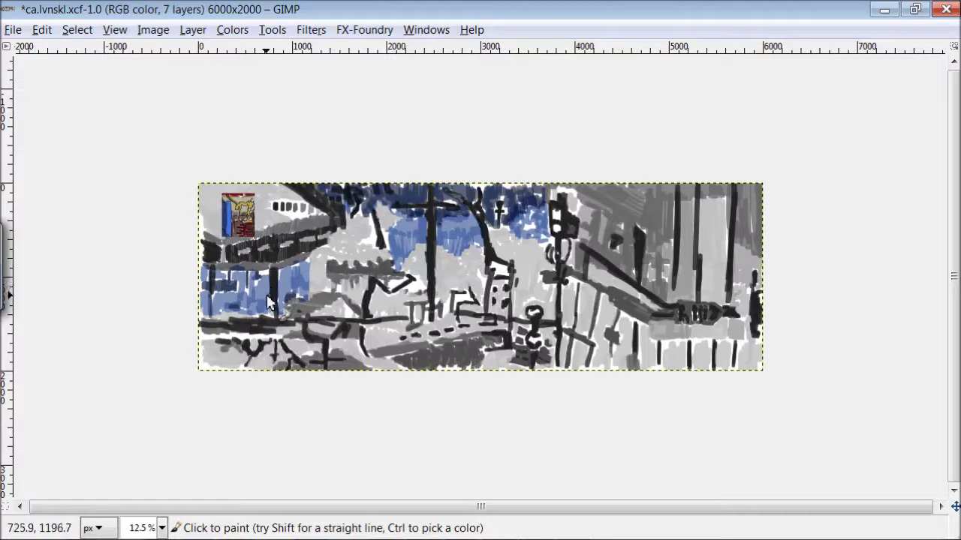
key(o)
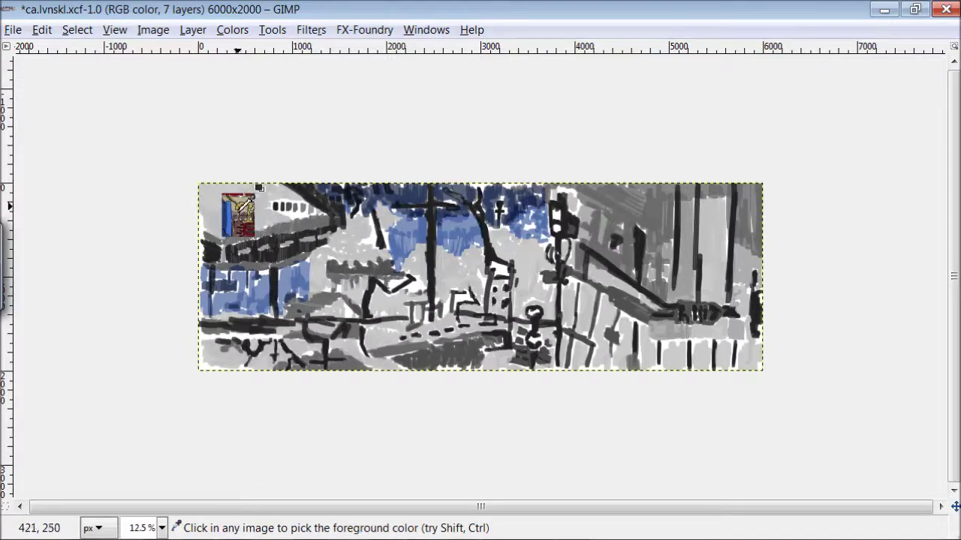
Step: Scrub ochre over the midground trees, covering the white and blue patches there
key(p)
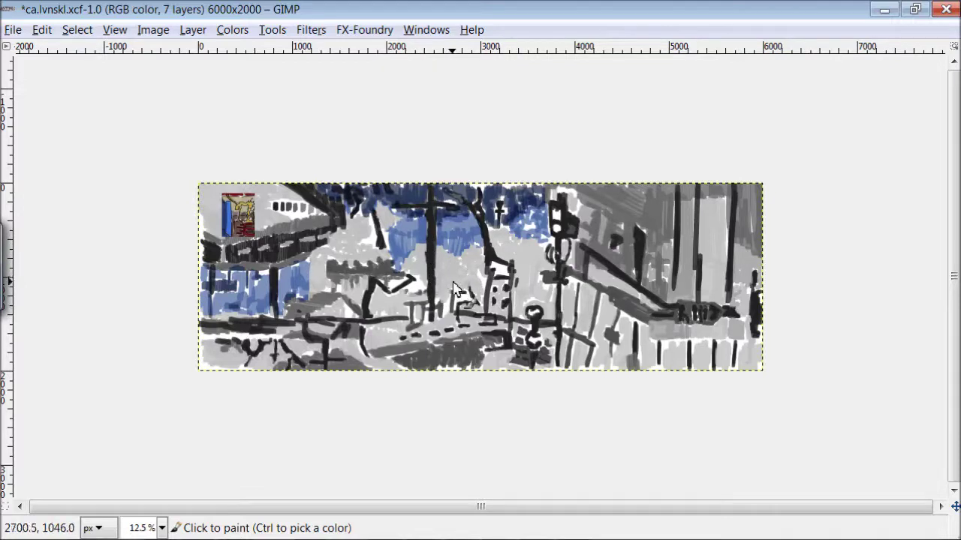
mouse_move(457, 265)
mouse_down()
mouse_move(440, 275)
mouse_move(470, 287)
mouse_move(445, 276)
mouse_move(443, 294)
mouse_up()
mouse_move(430, 255)
mouse_down()
mouse_move(419, 250)
mouse_move(407, 264)
mouse_move(421, 270)
mouse_move(422, 294)
mouse_up()
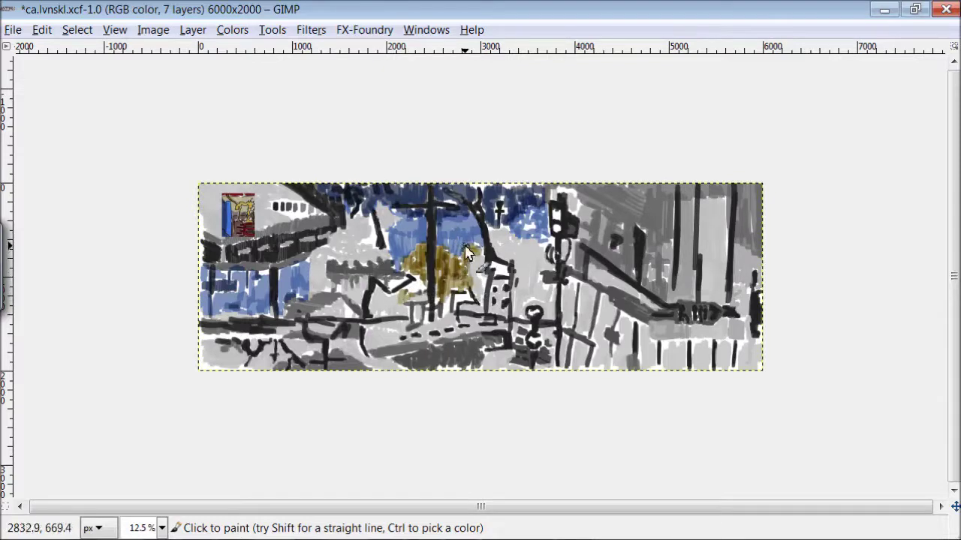
mouse_move(479, 262)
mouse_down()
mouse_move(467, 269)
mouse_move(474, 278)
mouse_up()
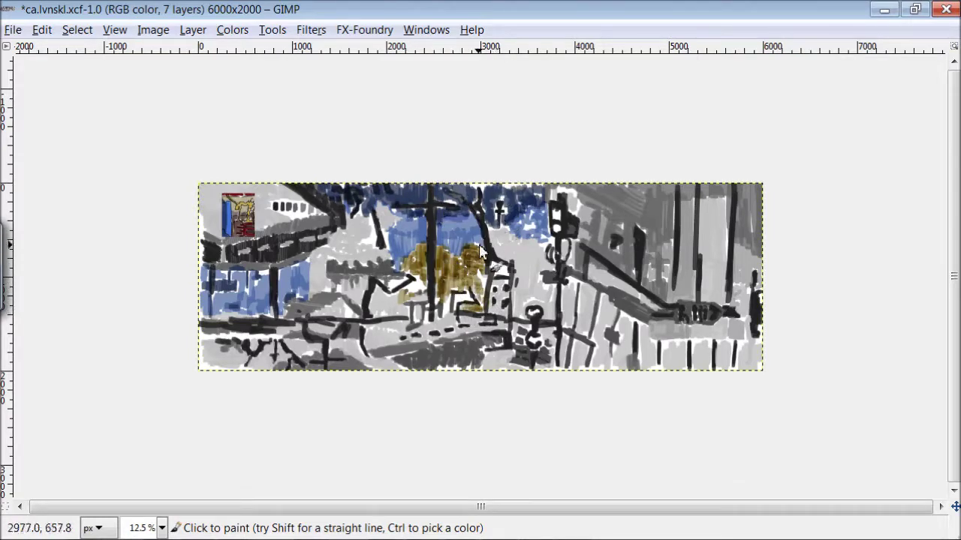
mouse_move(496, 234)
mouse_down()
mouse_move(489, 230)
mouse_move(538, 259)
mouse_move(545, 271)
mouse_move(525, 260)
mouse_move(541, 295)
mouse_move(514, 291)
mouse_move(521, 306)
mouse_move(542, 305)
mouse_up()
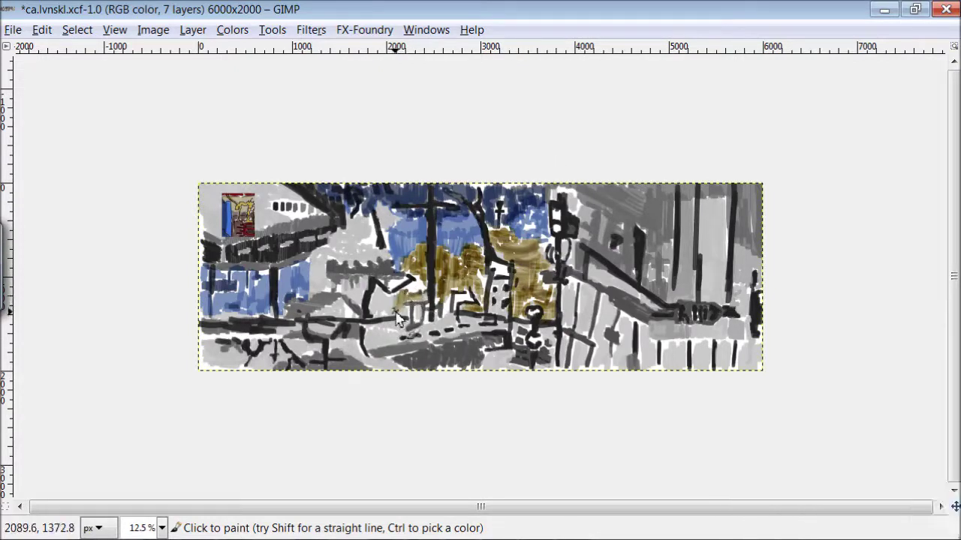
Step: Deepen the central trees with olive strokes and paint ochre along the lower-middle street
mouse_move(377, 303)
mouse_down()
mouse_move(400, 317)
mouse_move(356, 279)
mouse_move(345, 293)
mouse_up()
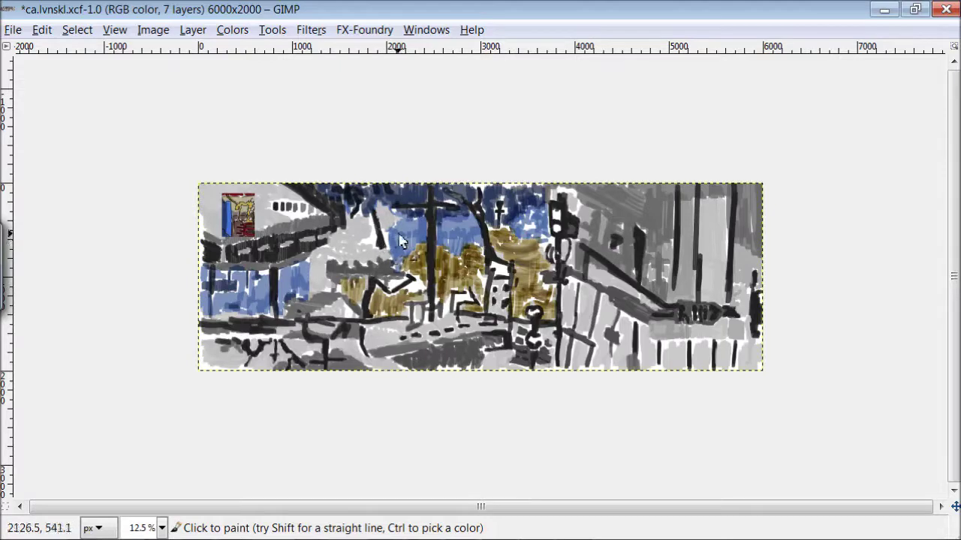
drag(390, 221, 387, 240)
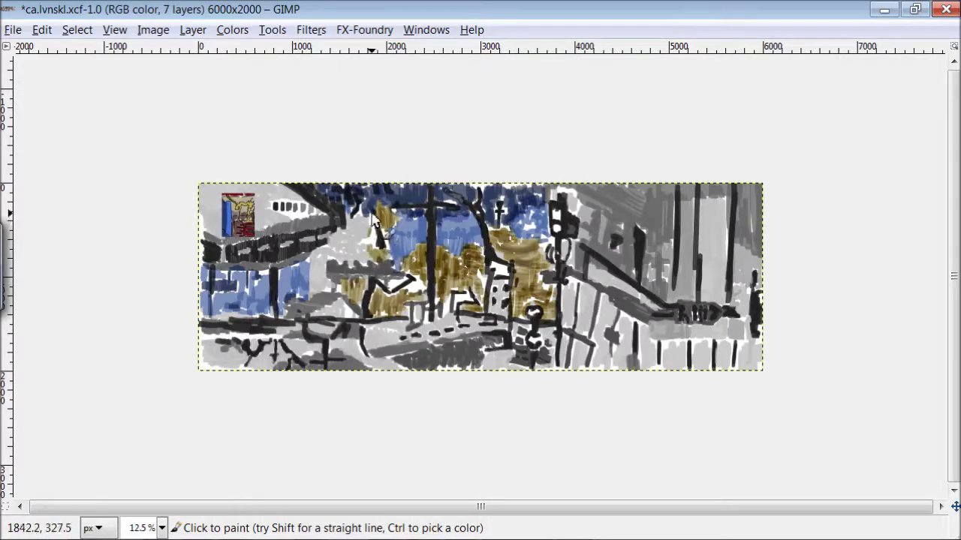
mouse_move(364, 216)
mouse_down()
mouse_move(360, 235)
mouse_move(350, 205)
mouse_move(342, 248)
mouse_move(322, 250)
mouse_move(312, 275)
mouse_move(322, 290)
mouse_move(362, 250)
mouse_up()
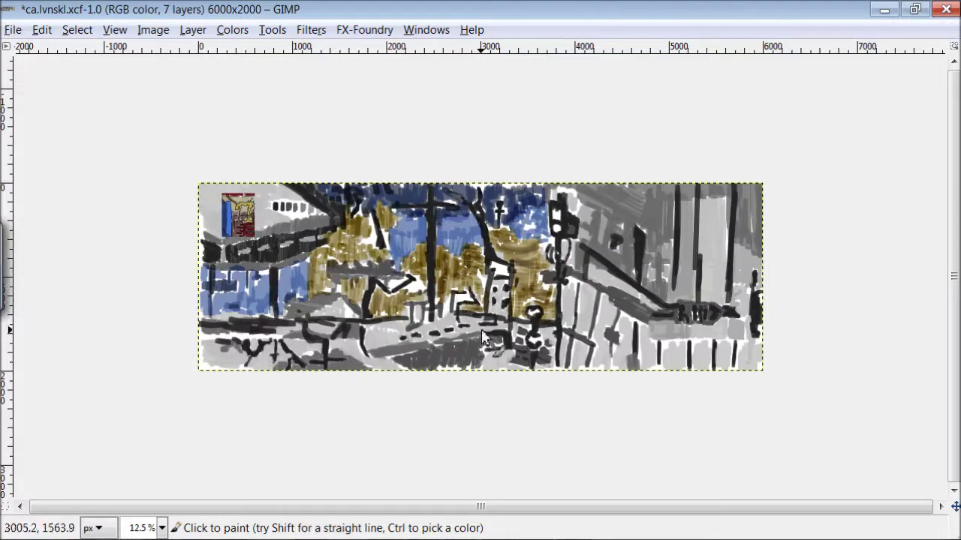
mouse_move(467, 328)
mouse_down()
mouse_move(376, 333)
mouse_move(400, 340)
mouse_move(373, 353)
mouse_move(481, 337)
mouse_up()
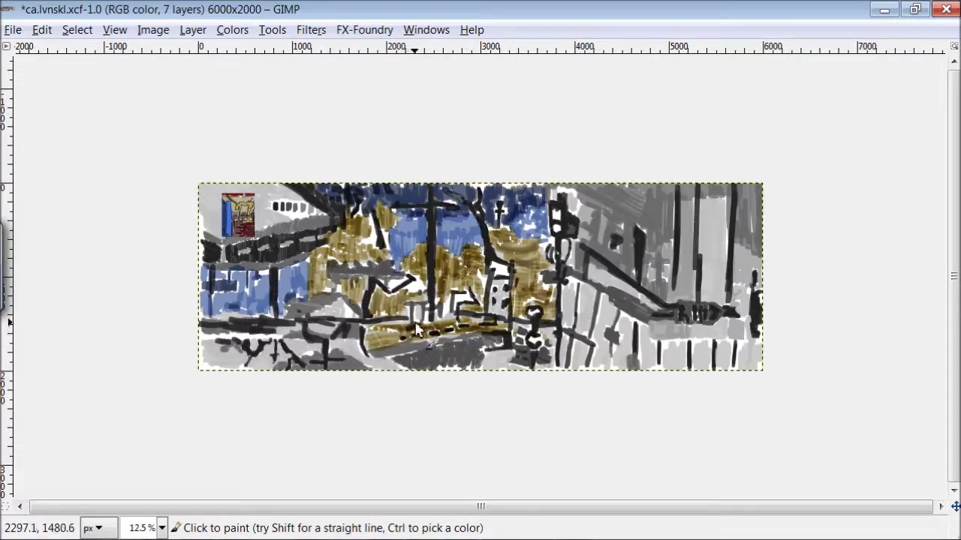
Step: Touch the central figure with dark red and paint pink over the lower-right railing and grey area
key(i)
key(o)
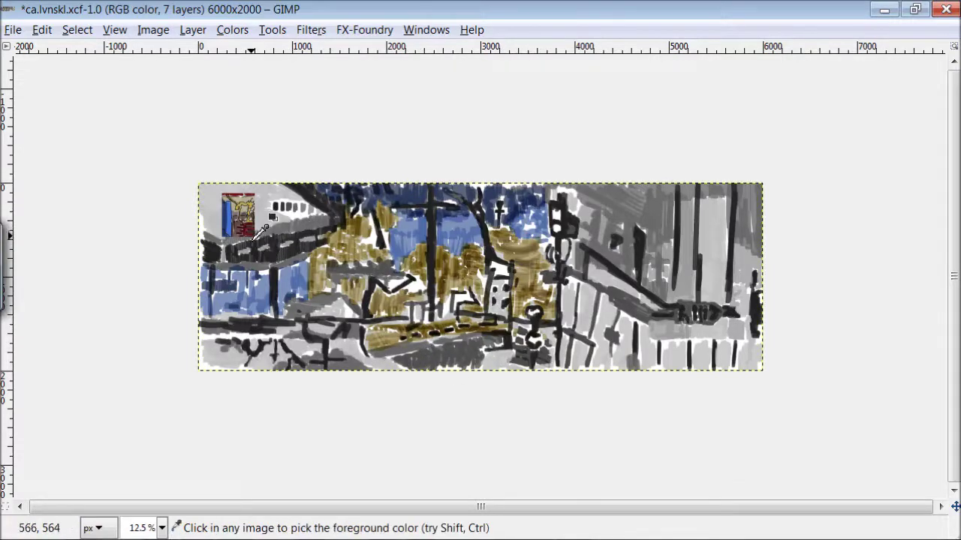
key(p)
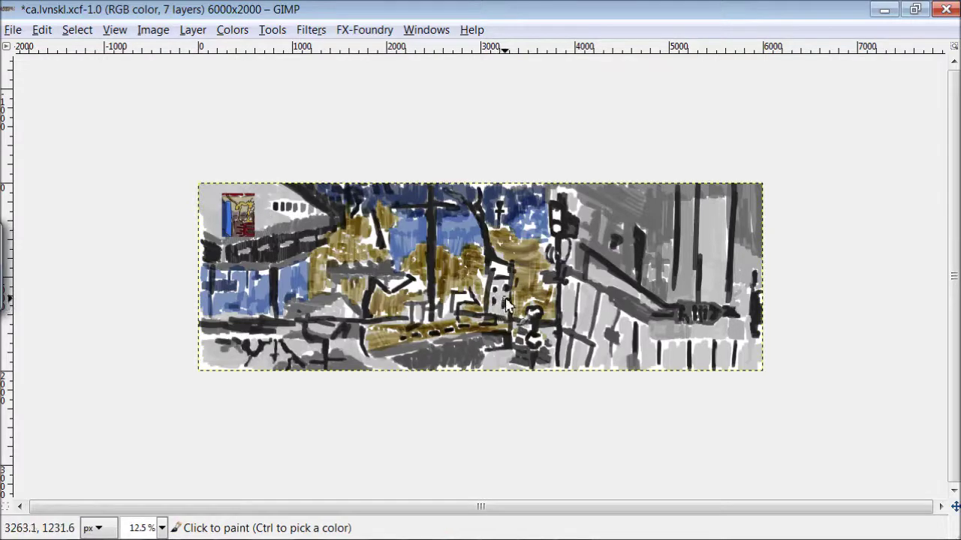
mouse_move(507, 302)
mouse_down()
mouse_move(492, 291)
mouse_move(501, 300)
mouse_move(505, 291)
mouse_move(495, 293)
mouse_move(500, 308)
mouse_up()
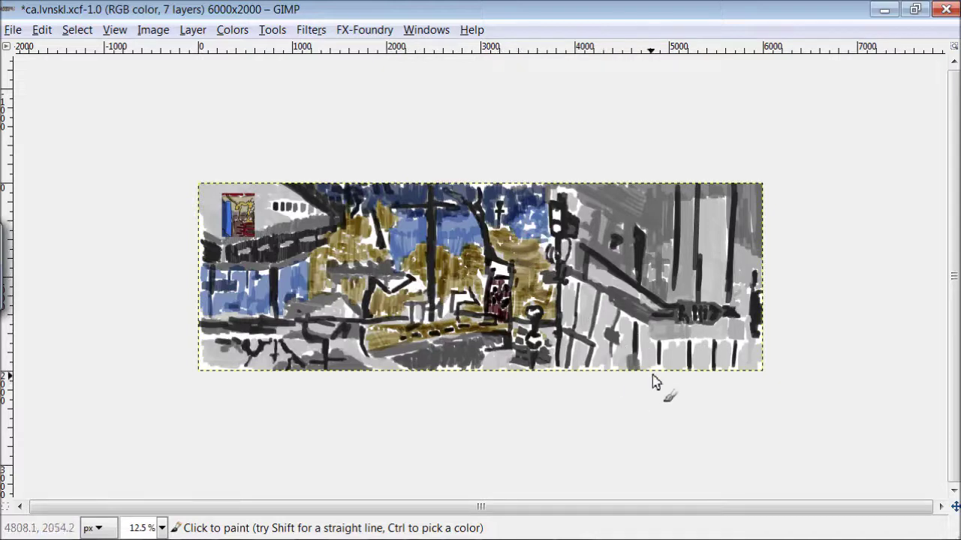
mouse_move(663, 375)
mouse_down()
mouse_move(648, 371)
mouse_move(648, 341)
mouse_move(644, 352)
mouse_move(657, 364)
mouse_move(676, 340)
mouse_move(726, 378)
mouse_move(771, 354)
mouse_up()
mouse_move(630, 325)
mouse_down()
mouse_move(636, 315)
mouse_move(627, 326)
mouse_move(625, 306)
mouse_move(608, 310)
mouse_move(617, 335)
mouse_move(581, 304)
mouse_move(567, 321)
mouse_move(577, 283)
mouse_move(559, 356)
mouse_move(582, 360)
mouse_up()
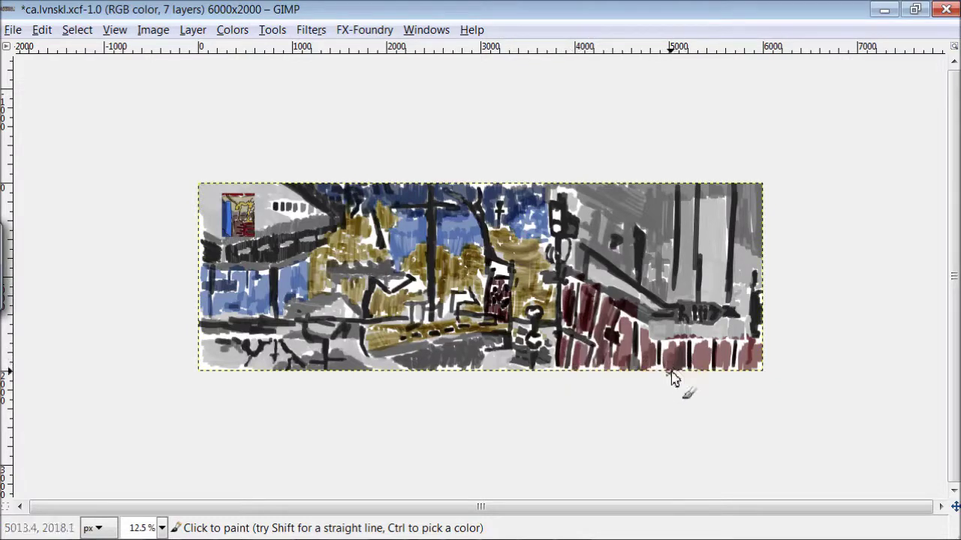
Step: Hatch dark red verticals and diagonals over the right and upper-right buildings
mouse_move(711, 216)
mouse_down()
mouse_move(723, 322)
mouse_move(729, 185)
mouse_move(719, 216)
mouse_up()
mouse_move(711, 263)
mouse_down()
mouse_move(703, 271)
mouse_move(725, 190)
mouse_move(697, 301)
mouse_move(687, 201)
mouse_move(681, 241)
mouse_move(694, 216)
mouse_up()
mouse_move(675, 316)
mouse_down()
mouse_move(732, 344)
mouse_move(679, 324)
mouse_move(731, 340)
mouse_move(678, 360)
mouse_up()
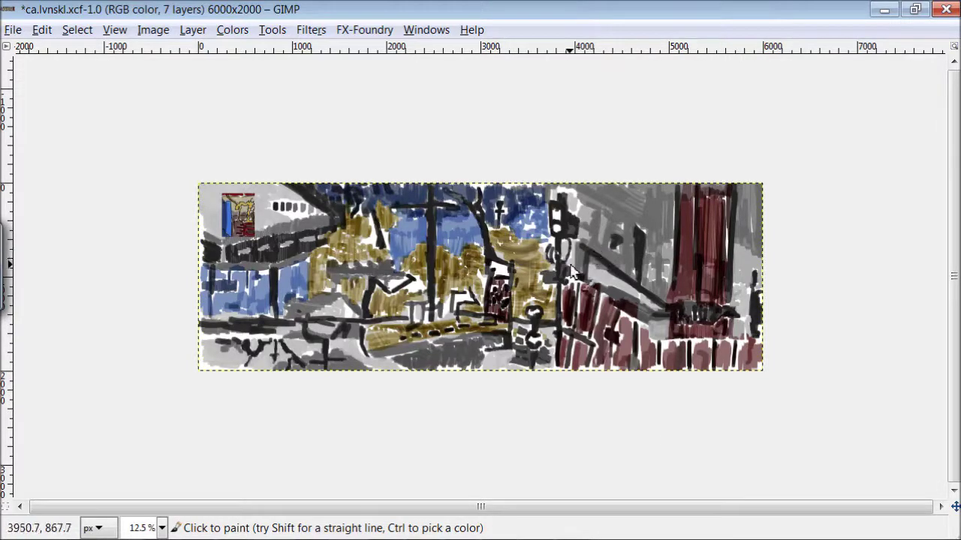
drag(582, 237, 663, 296)
mouse_move(632, 251)
mouse_down()
mouse_move(674, 265)
mouse_move(577, 193)
mouse_move(699, 257)
mouse_move(665, 219)
mouse_move(699, 226)
mouse_move(637, 193)
mouse_up()
mouse_move(621, 177)
mouse_down()
mouse_move(657, 222)
mouse_move(597, 206)
mouse_move(579, 215)
mouse_move(574, 194)
mouse_move(556, 189)
mouse_move(549, 201)
mouse_move(588, 212)
mouse_up()
Step: Paint dark red near the lamp post, undoing the stray stroke on the building's right edge
mouse_move(578, 246)
mouse_down()
mouse_move(565, 241)
mouse_move(585, 284)
mouse_move(603, 269)
mouse_move(643, 283)
mouse_move(651, 275)
mouse_move(668, 285)
mouse_move(675, 319)
mouse_move(647, 318)
mouse_move(638, 300)
mouse_up()
mouse_move(731, 227)
mouse_down()
mouse_move(746, 198)
mouse_move(751, 302)
mouse_up()
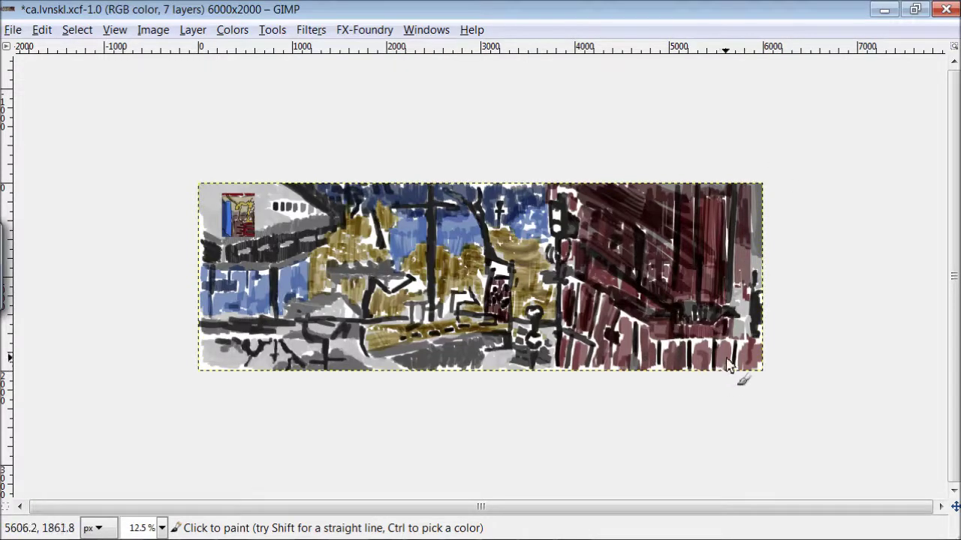
key(ctrl+z)
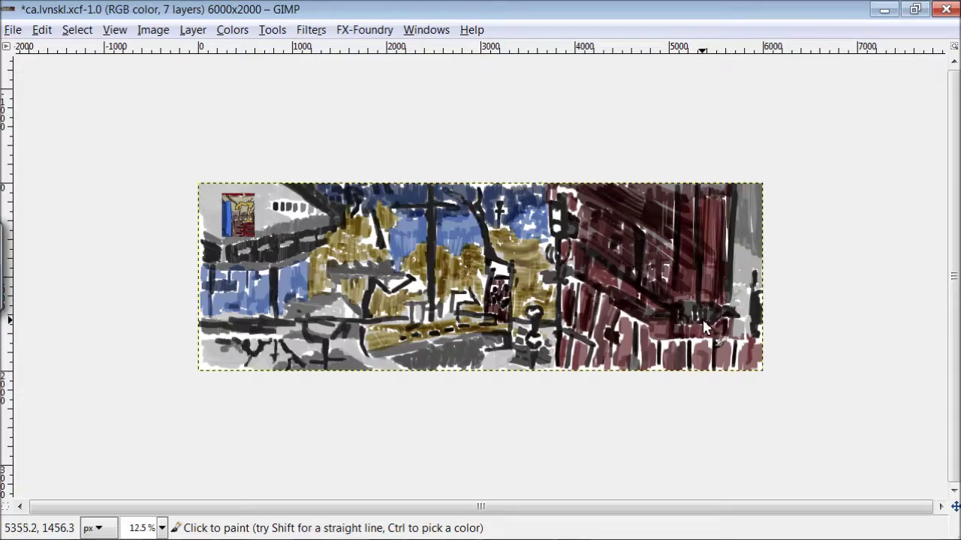
key(o)
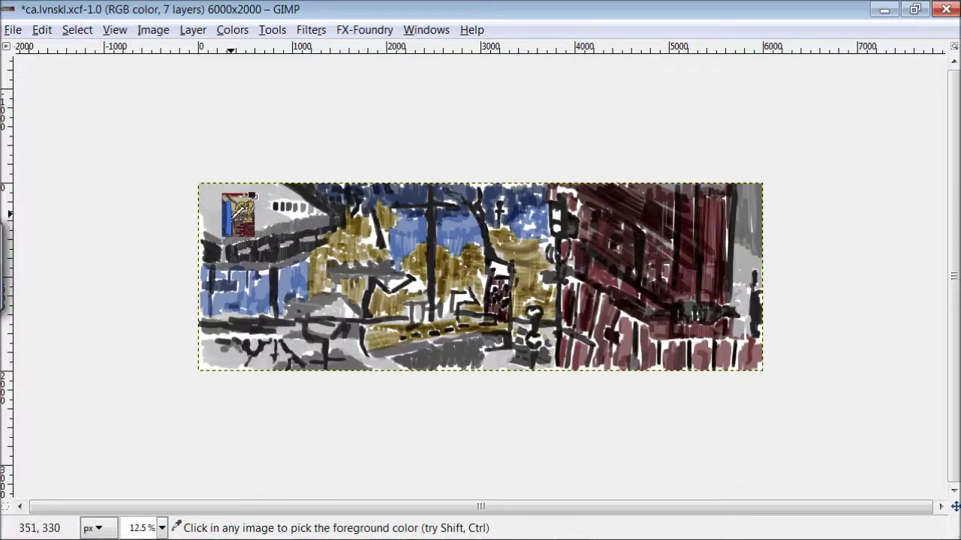
Step: Paint a deep slate-grey stroke down the buildings' far right edge
key(p)
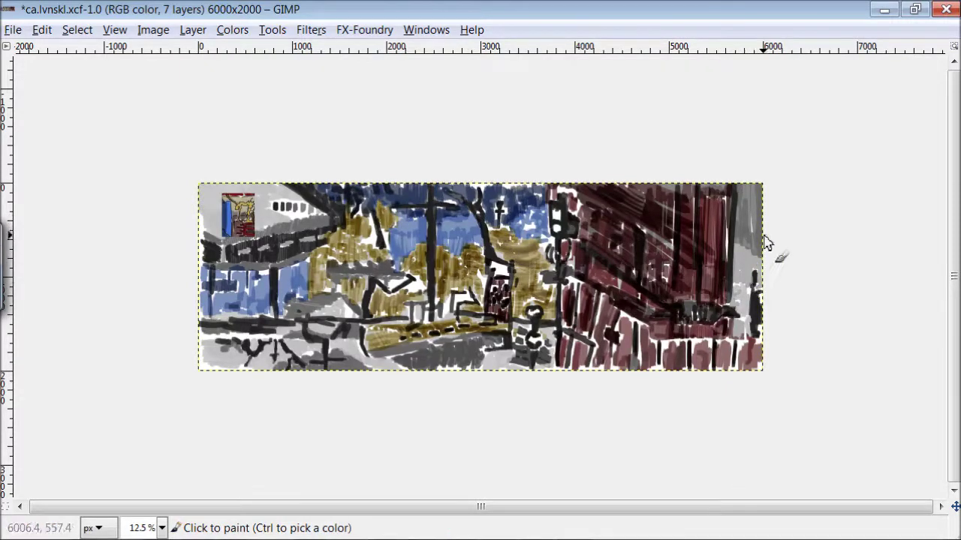
mouse_move(755, 262)
mouse_down()
mouse_move(757, 209)
mouse_move(750, 270)
mouse_move(738, 255)
mouse_move(746, 317)
mouse_move(740, 219)
mouse_move(752, 201)
mouse_move(751, 287)
mouse_up()
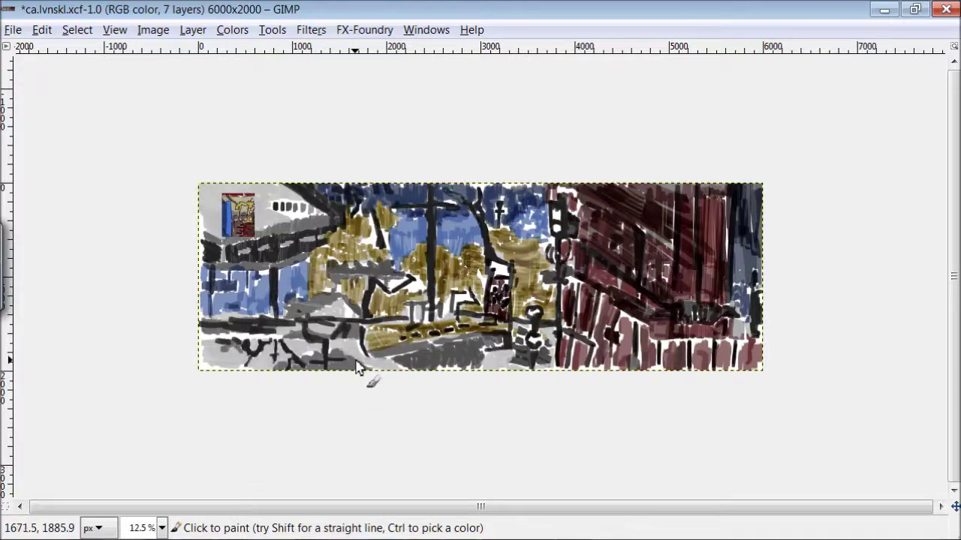
key(o)
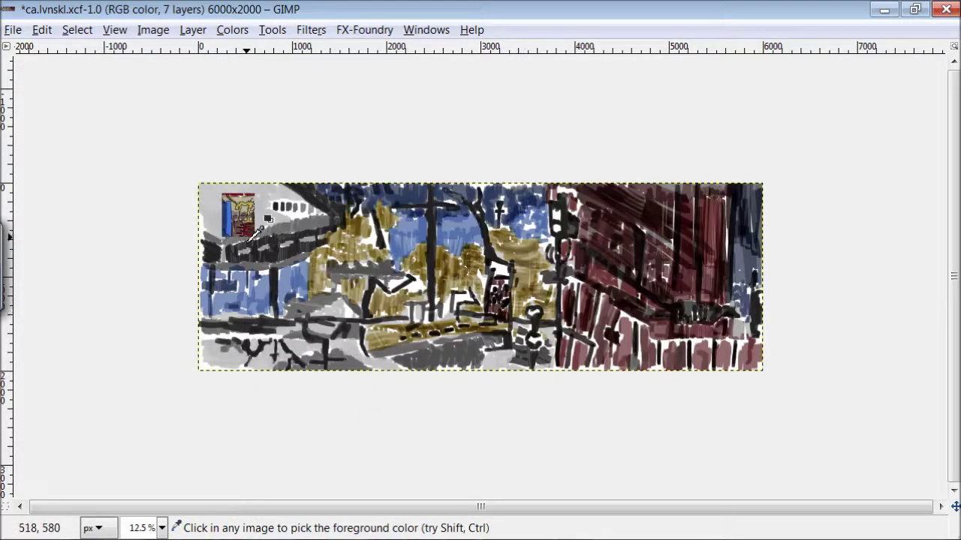
Step: Sample maroon from the framed picture and paint the upper-left building, undoing one stray stroke
key(p)
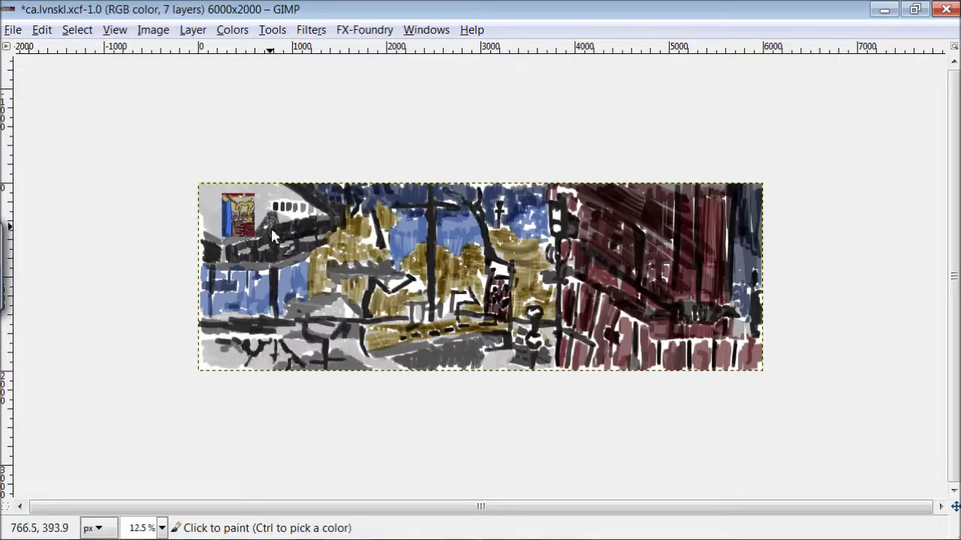
click(263, 259)
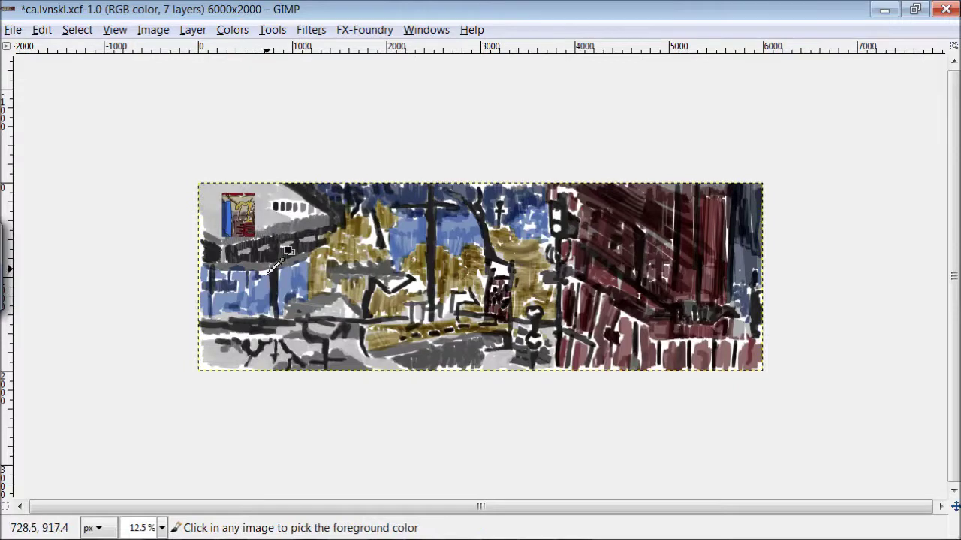
ctrl+click(252, 234)
key(ctrl)
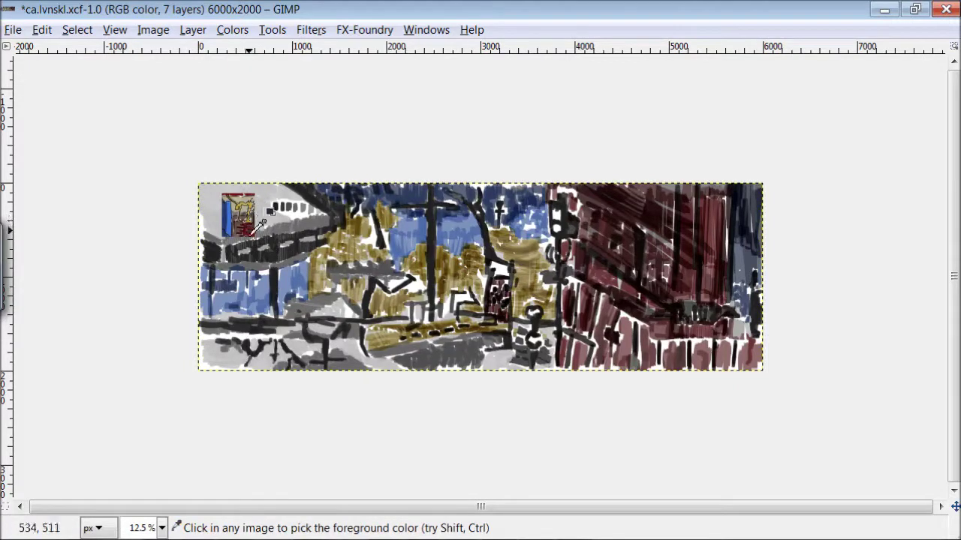
mouse_move(294, 229)
mouse_down()
mouse_move(335, 224)
mouse_move(303, 225)
mouse_move(305, 237)
mouse_move(336, 241)
mouse_move(286, 264)
mouse_move(279, 241)
mouse_move(231, 266)
mouse_move(209, 226)
mouse_move(208, 187)
mouse_up()
mouse_move(270, 216)
mouse_down()
mouse_move(263, 224)
mouse_move(265, 191)
mouse_move(299, 203)
mouse_move(279, 182)
mouse_move(223, 187)
mouse_up()
key(ctrl+z)
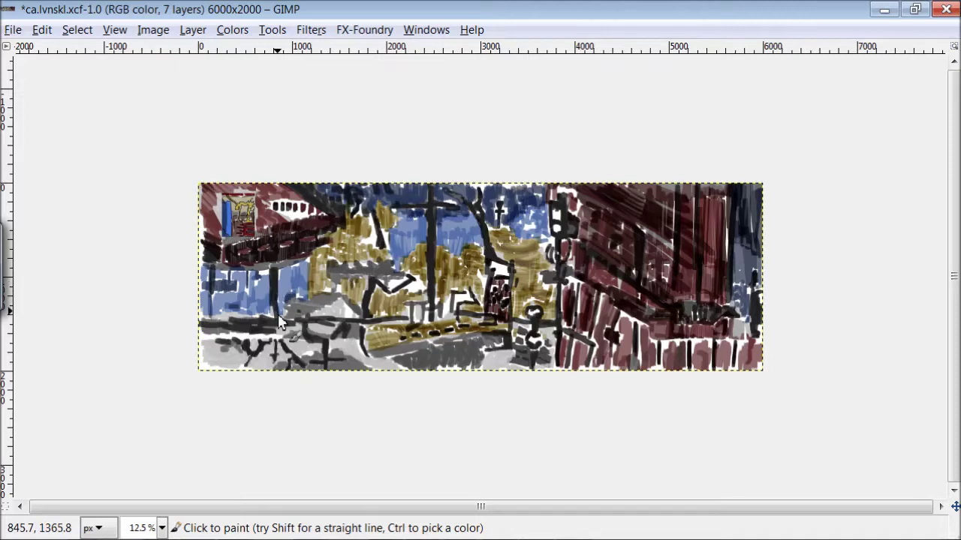
mouse_move(279, 257)
mouse_down()
mouse_move(273, 321)
mouse_move(287, 333)
mouse_move(234, 317)
mouse_move(213, 329)
mouse_move(356, 318)
mouse_move(328, 354)
mouse_up()
Step: Darken the lower-left foreground with a long dark stroke, then zoom in on the painting
key(r)
key(o)
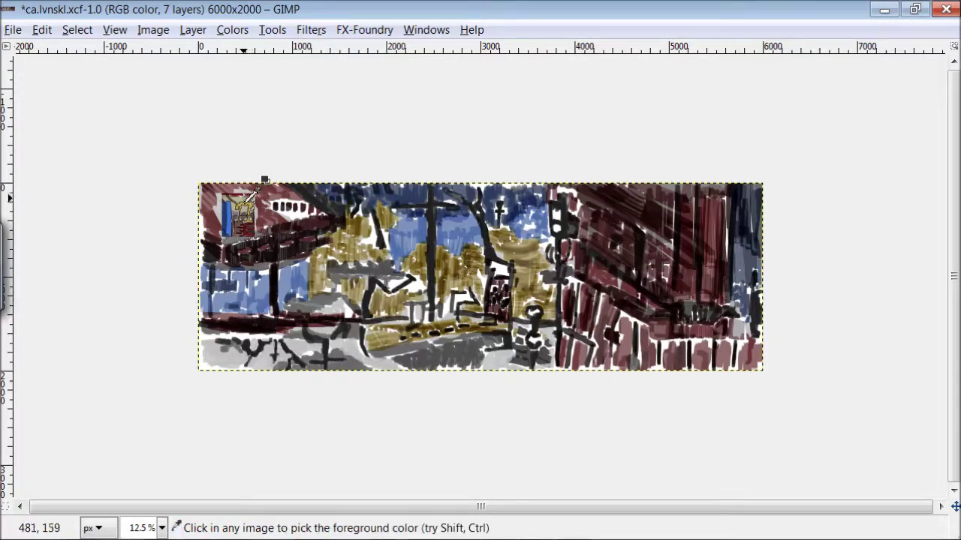
key(p)
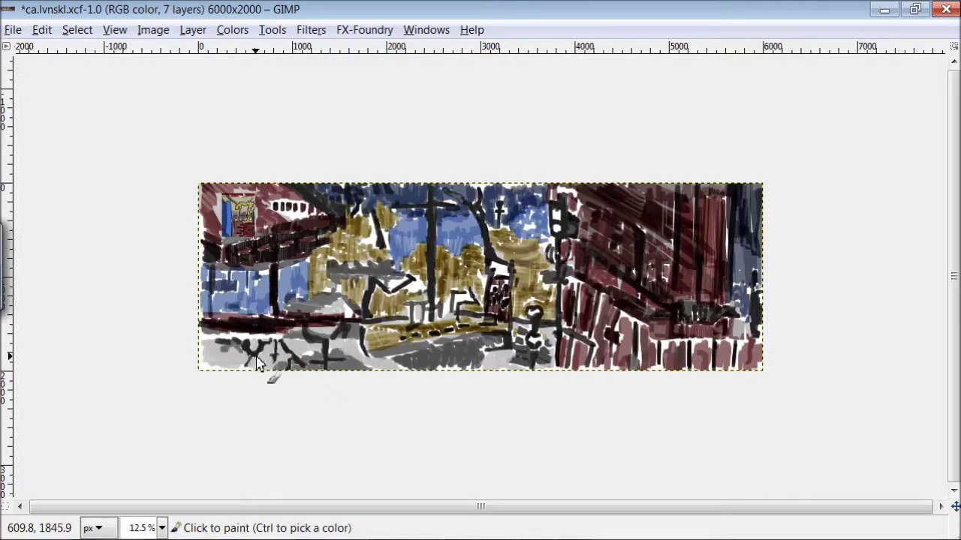
mouse_move(255, 354)
mouse_down()
mouse_move(249, 346)
mouse_move(208, 381)
mouse_move(223, 377)
mouse_move(208, 346)
mouse_move(225, 336)
mouse_move(251, 385)
mouse_move(316, 339)
mouse_move(403, 382)
mouse_move(441, 374)
mouse_move(457, 353)
mouse_move(484, 375)
mouse_move(528, 373)
mouse_move(557, 349)
mouse_up()
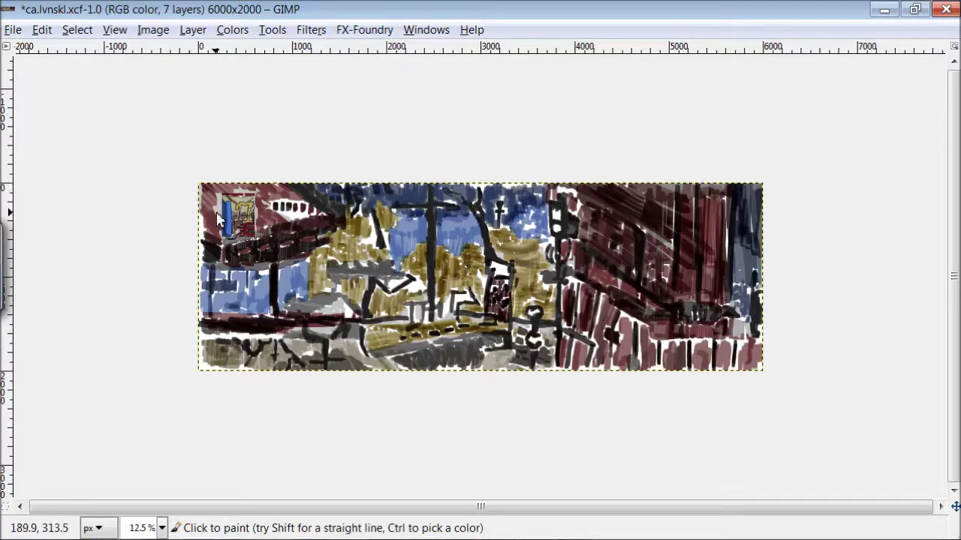
key(z)
mouse_move(197, 172)
mouse_down()
mouse_move(690, 418)
mouse_move(795, 369)
mouse_up()
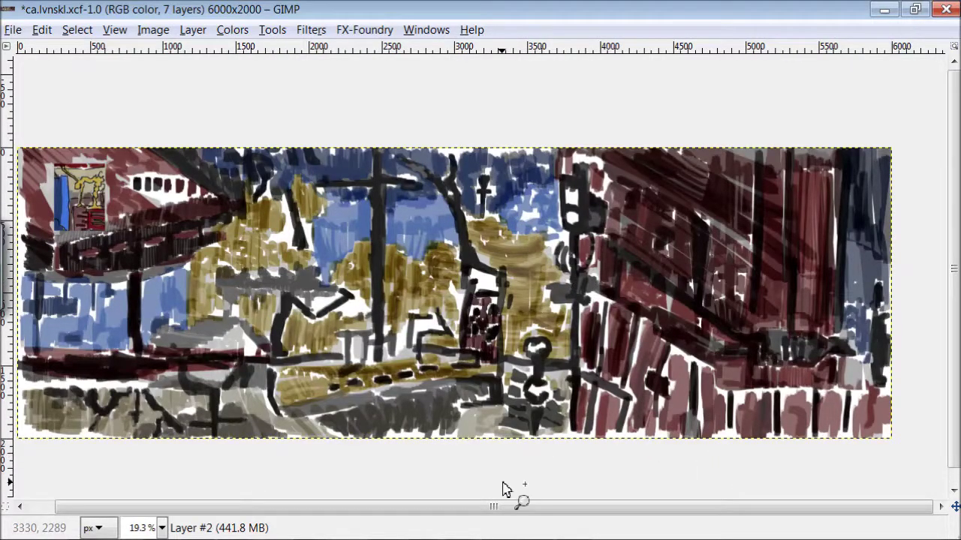
Step: Zoom in, sample a dark brown from the painting, and paint over the small top-left framed picture
drag(496, 508, 465, 509)
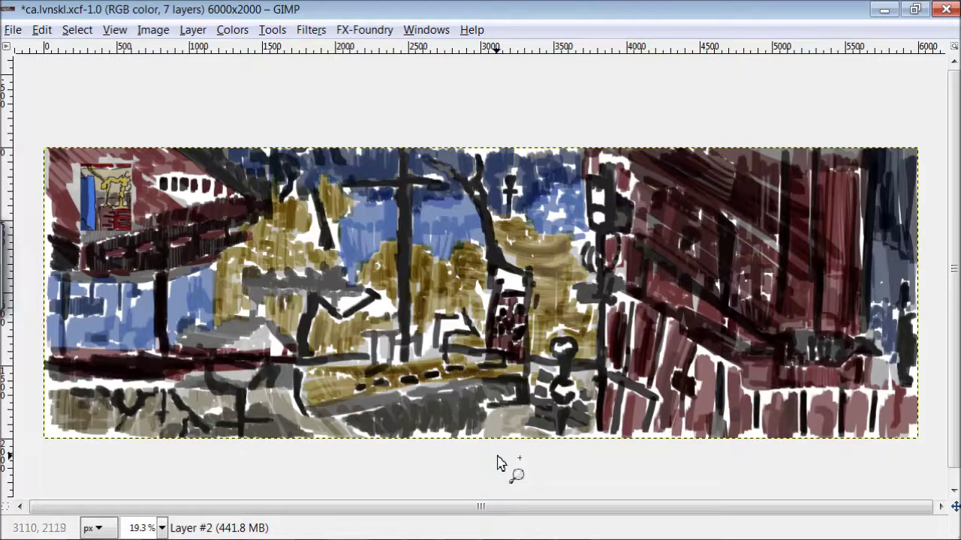
key(o)
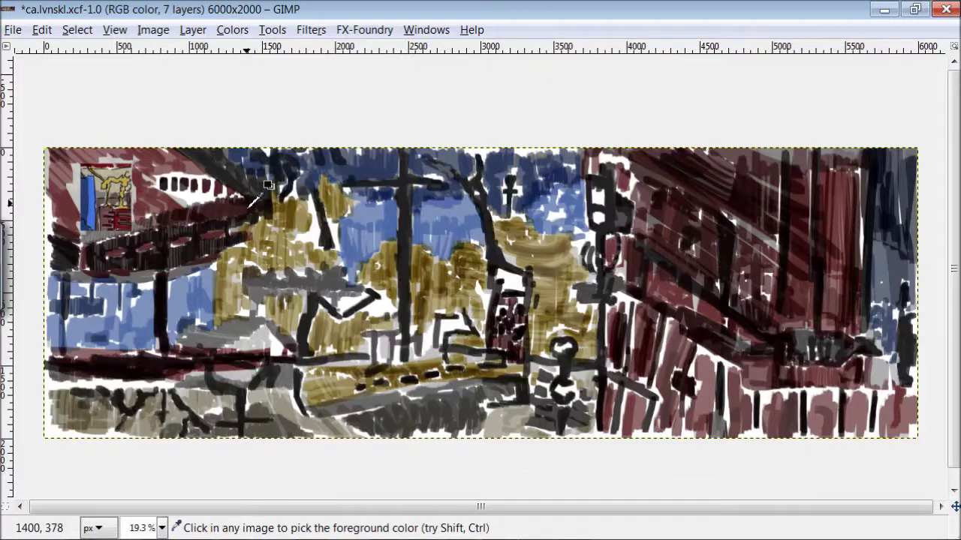
key(p)
mouse_move(126, 174)
mouse_down()
mouse_move(111, 192)
mouse_move(138, 220)
mouse_move(122, 206)
mouse_move(123, 219)
mouse_move(91, 178)
mouse_move(101, 204)
mouse_move(89, 218)
mouse_move(78, 156)
mouse_move(185, 195)
mouse_move(136, 202)
mouse_move(65, 183)
mouse_move(106, 209)
mouse_up()
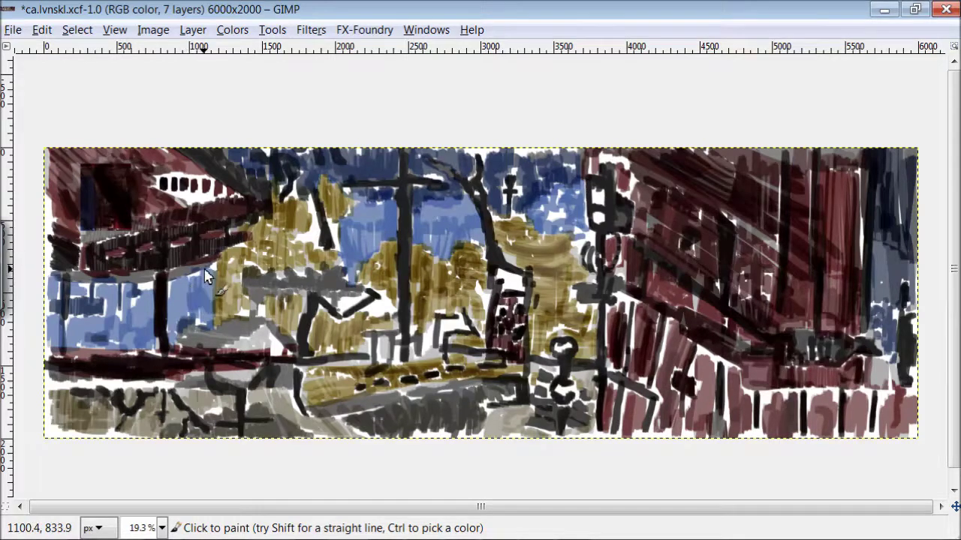
Step: Add grey and dark strokes to the lower-left foreground, left midground and below the ochre boards
mouse_move(271, 366)
mouse_down()
mouse_move(250, 337)
mouse_move(298, 357)
mouse_move(229, 338)
mouse_move(277, 332)
mouse_up()
mouse_move(318, 292)
mouse_down()
mouse_move(337, 297)
mouse_move(307, 285)
mouse_move(316, 271)
mouse_move(254, 278)
mouse_move(257, 296)
mouse_up()
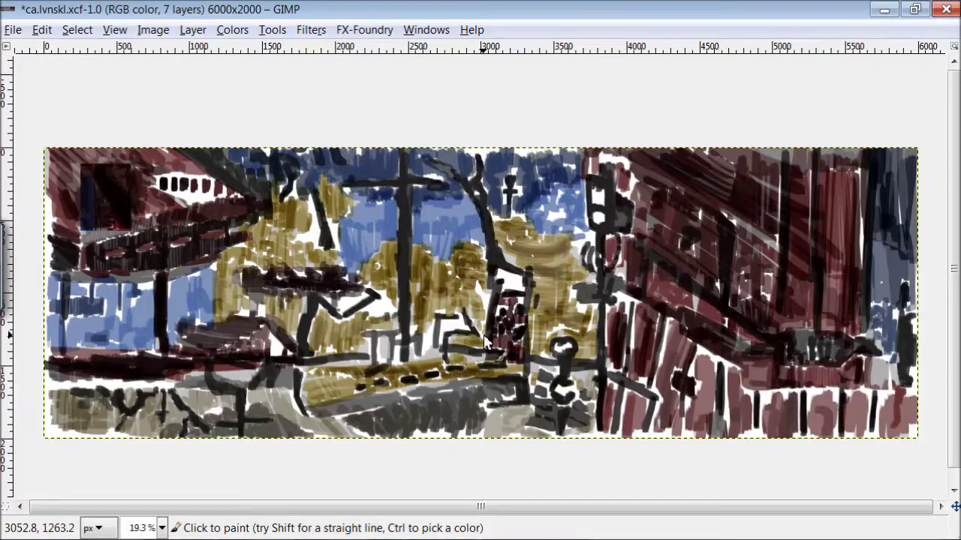
mouse_move(471, 359)
mouse_down()
mouse_move(485, 359)
mouse_move(423, 380)
mouse_move(448, 410)
mouse_move(395, 427)
mouse_move(454, 433)
mouse_move(447, 423)
mouse_move(326, 395)
mouse_move(557, 397)
mouse_move(569, 384)
mouse_move(563, 367)
mouse_move(569, 431)
mouse_up()
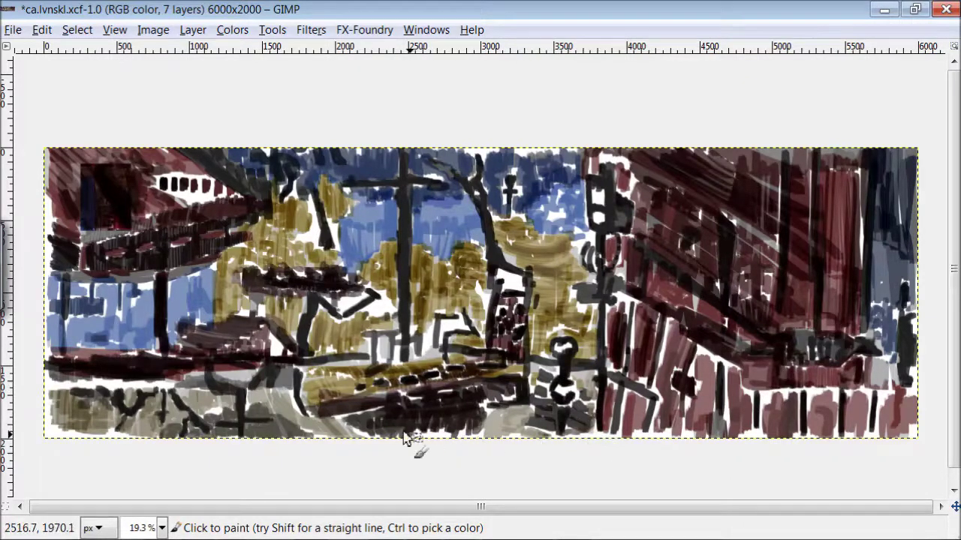
Step: Paint dark brown strokes along the bottom-left foreground, extending the street shading leftward
mouse_move(287, 419)
mouse_down()
mouse_move(239, 413)
mouse_move(218, 428)
mouse_move(139, 426)
mouse_move(146, 404)
mouse_up()
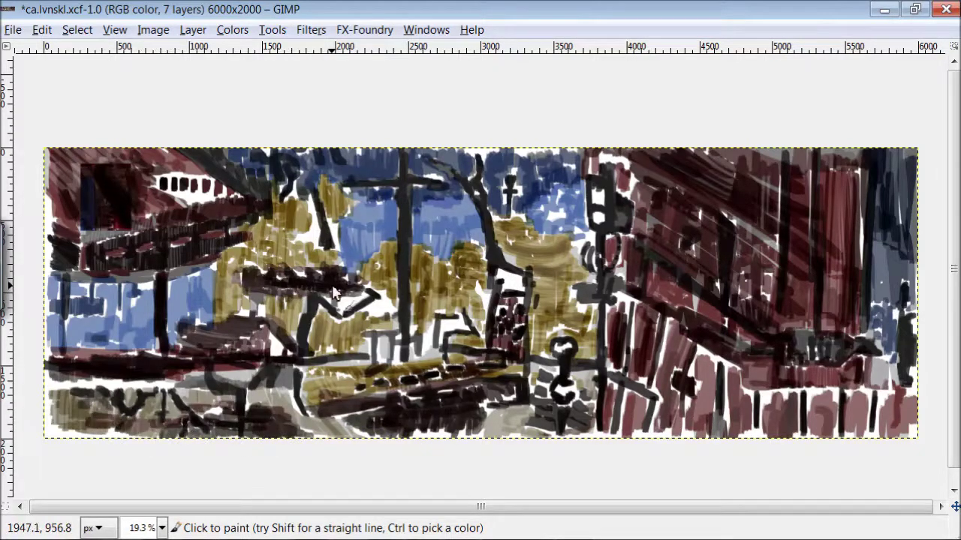